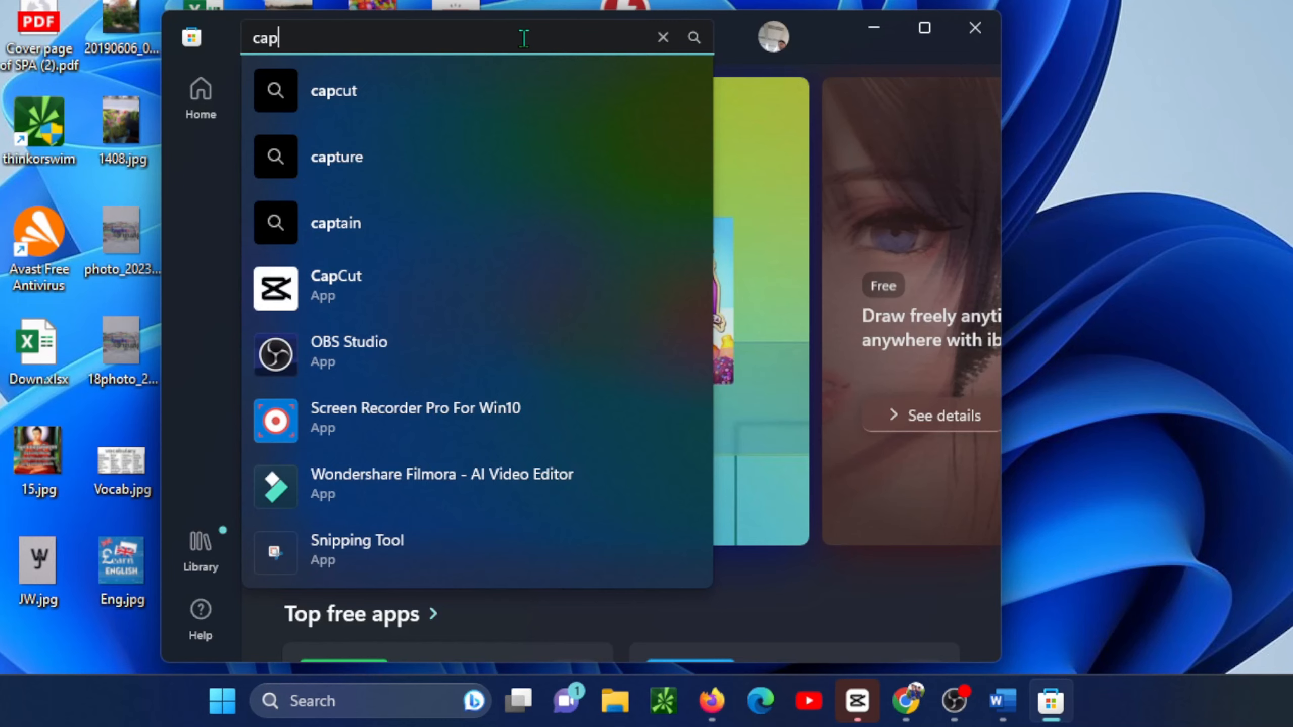
- Search the store for "capcut" and open the CapCut app entry
text(cut)
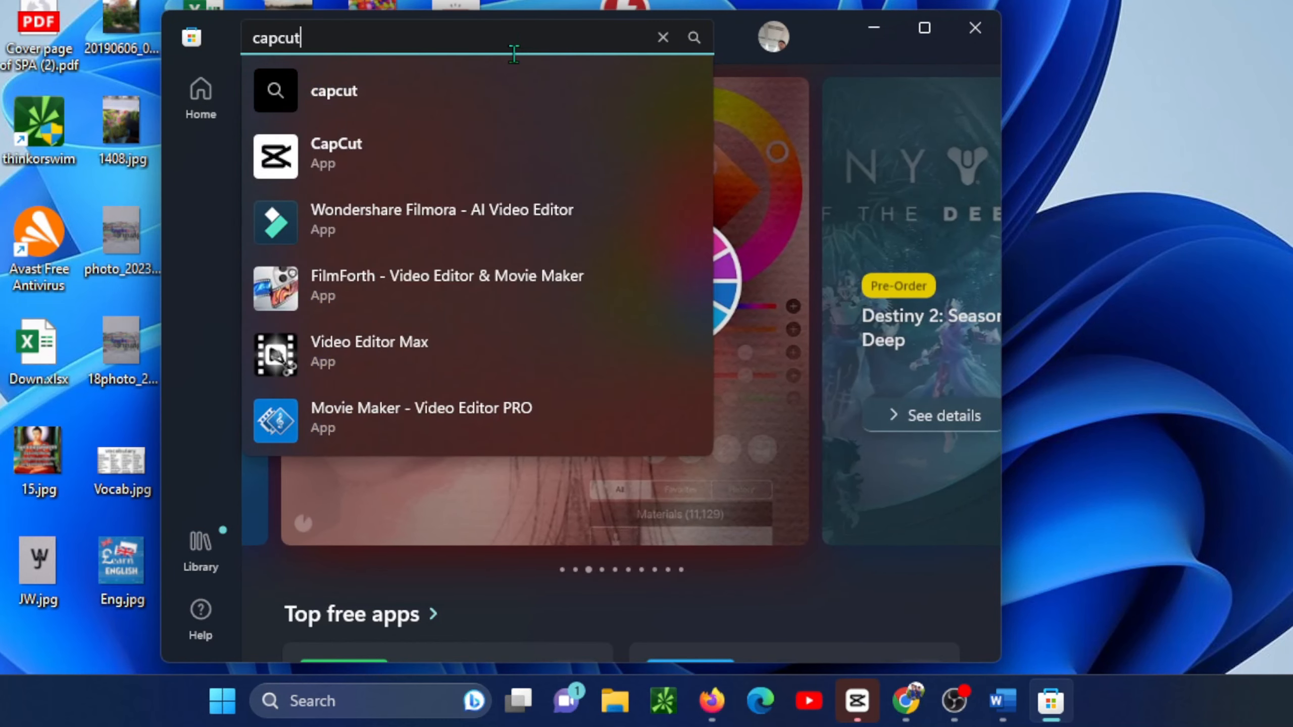
click(398, 166)
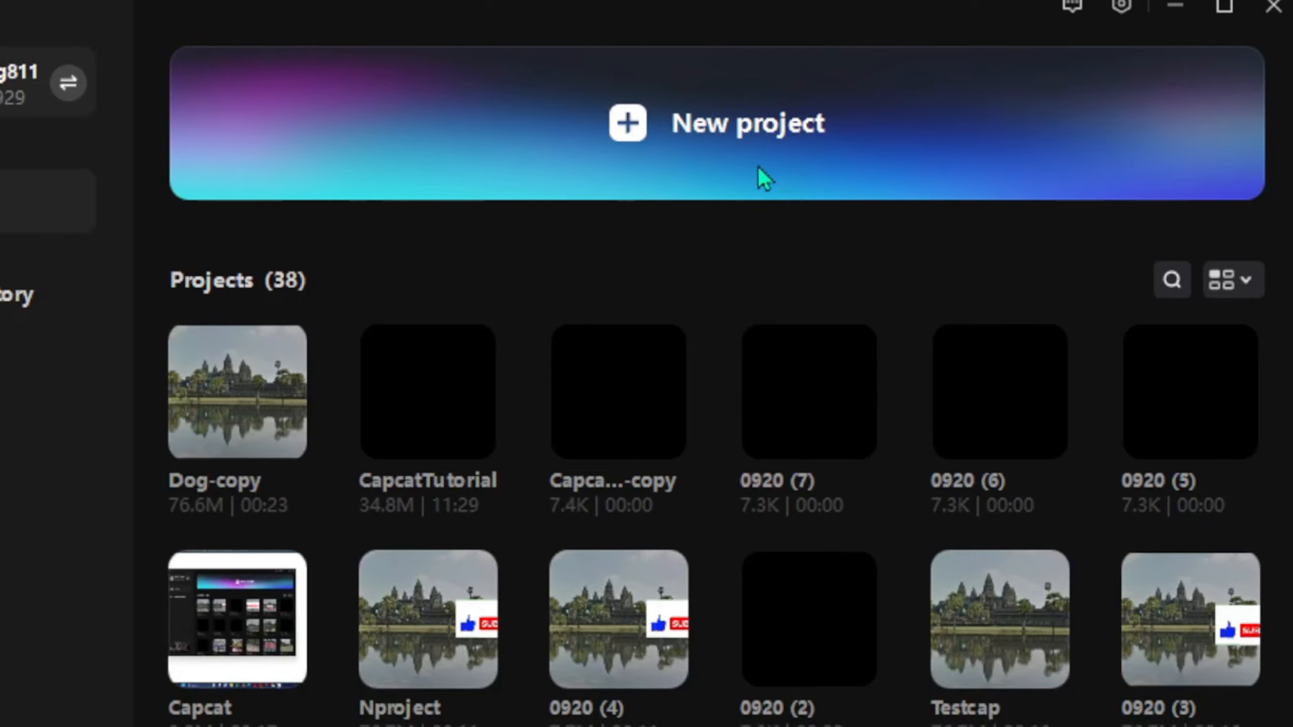
- Create a new CapCut project and import 20211015_105106.mp4, Ankor23091701.jpg and LS.mp4 from the Video Capcut folder
click(757, 165)
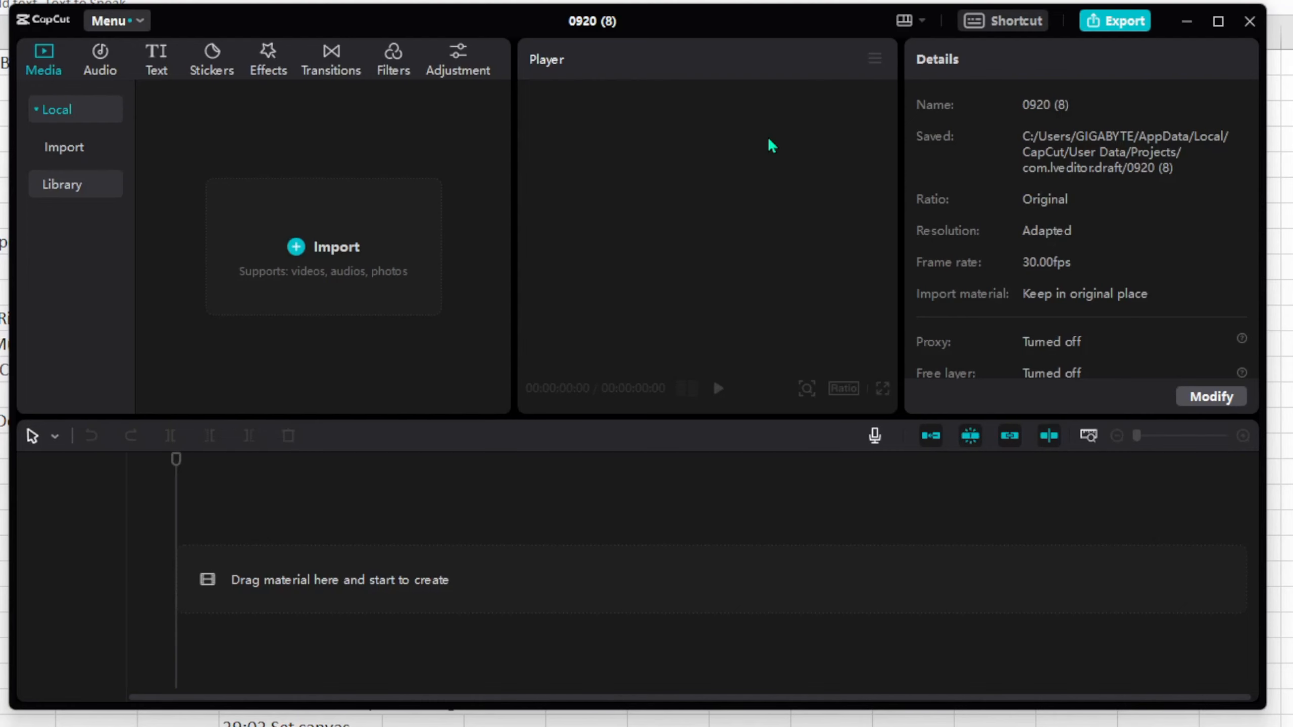
click(377, 249)
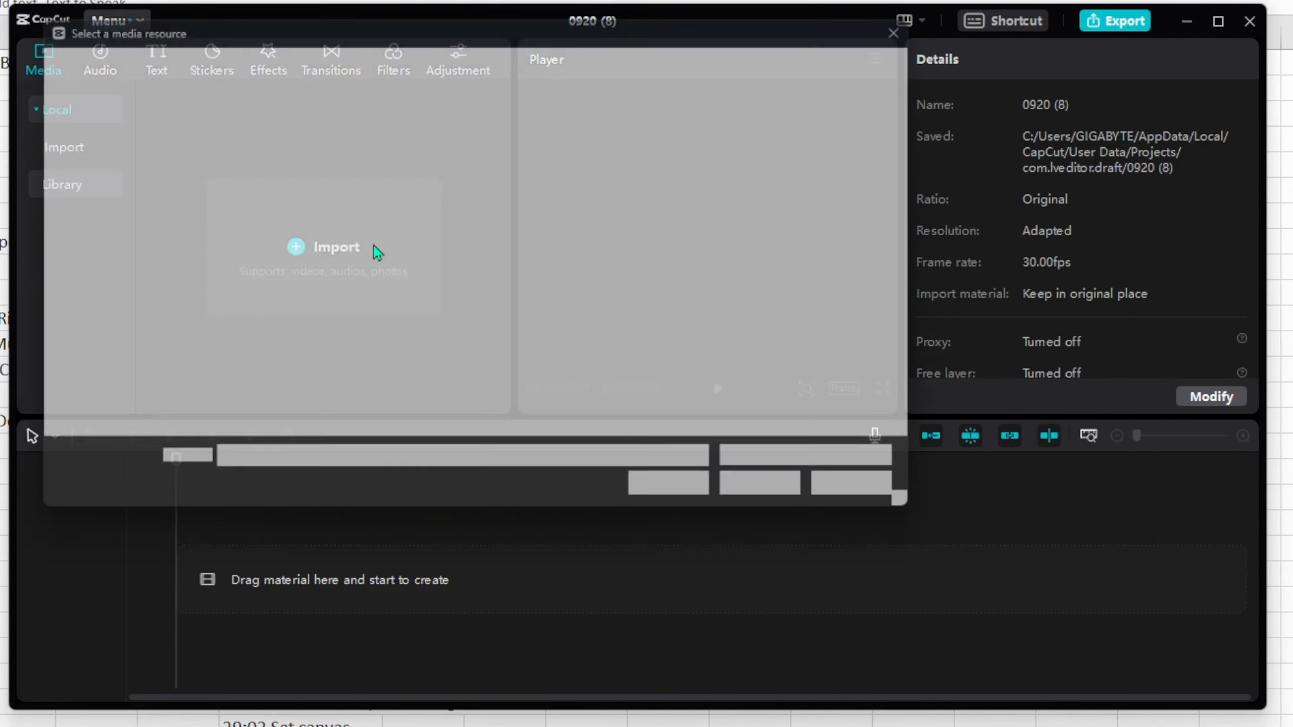
drag(578, 202, 256, 286)
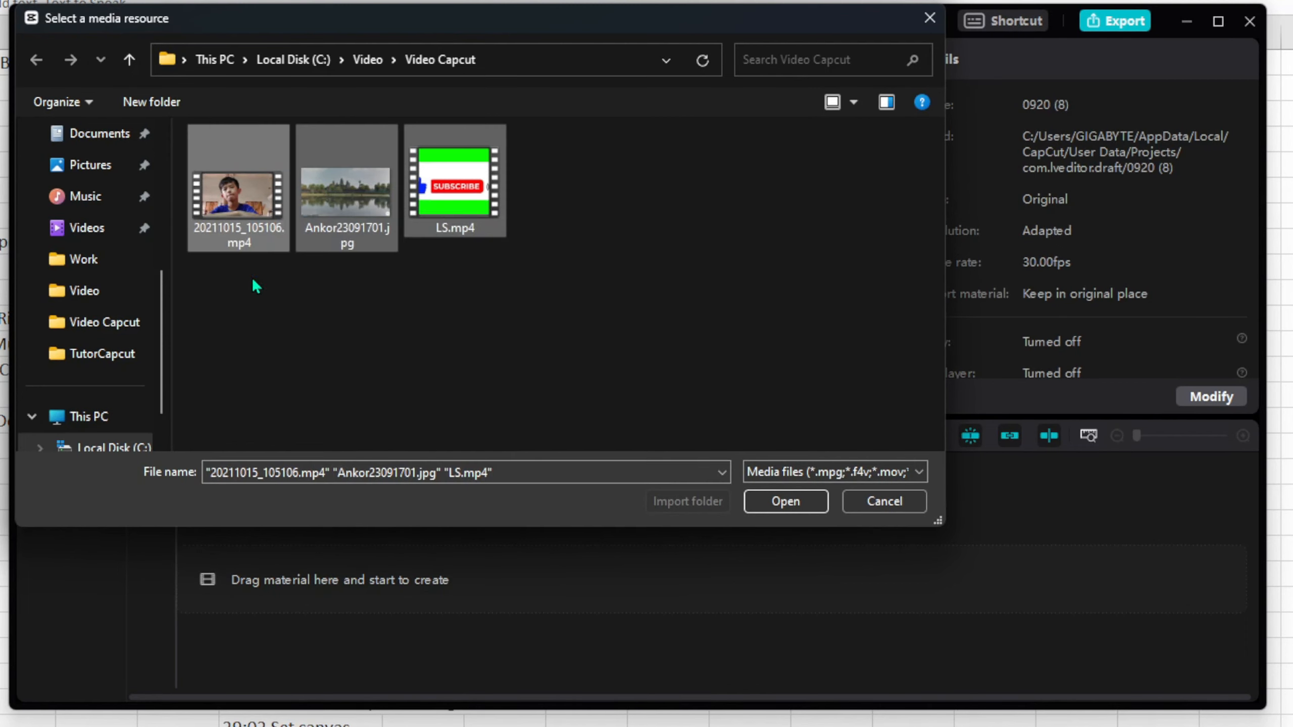
click(763, 503)
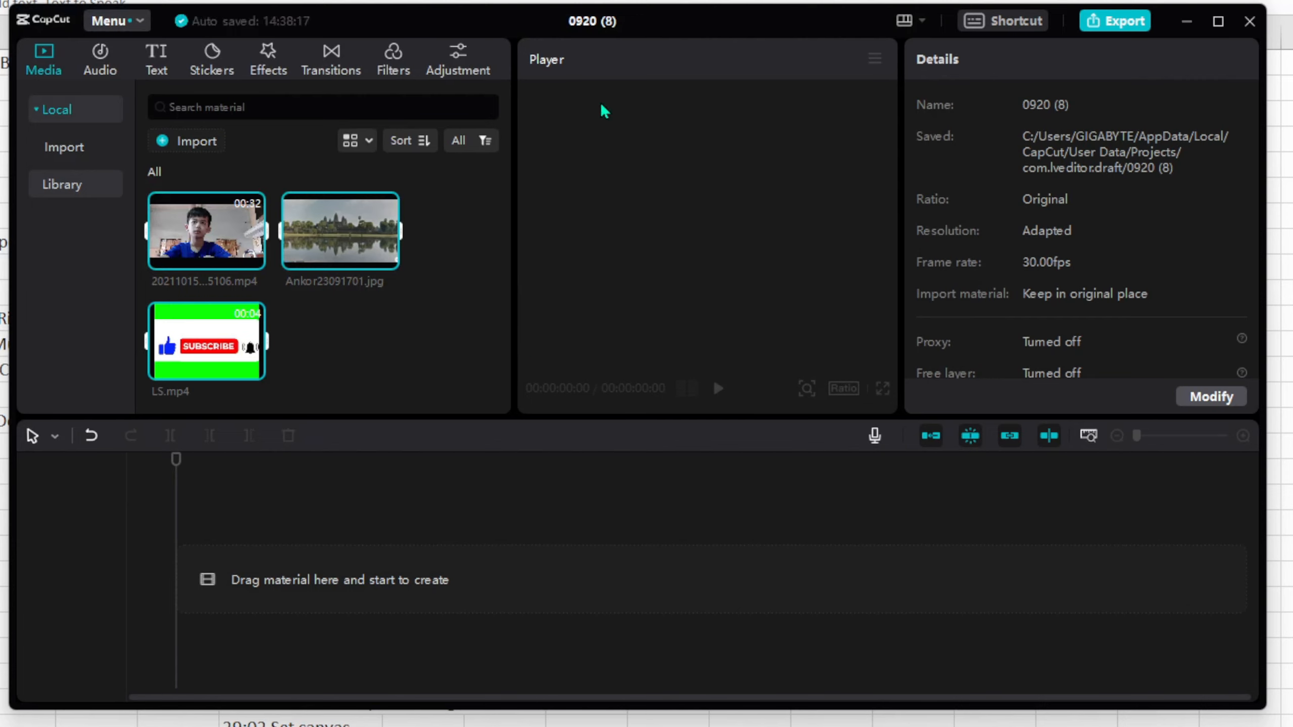
- Rename the project as "dog"
click(613, 21)
text(dog)
key(Return)
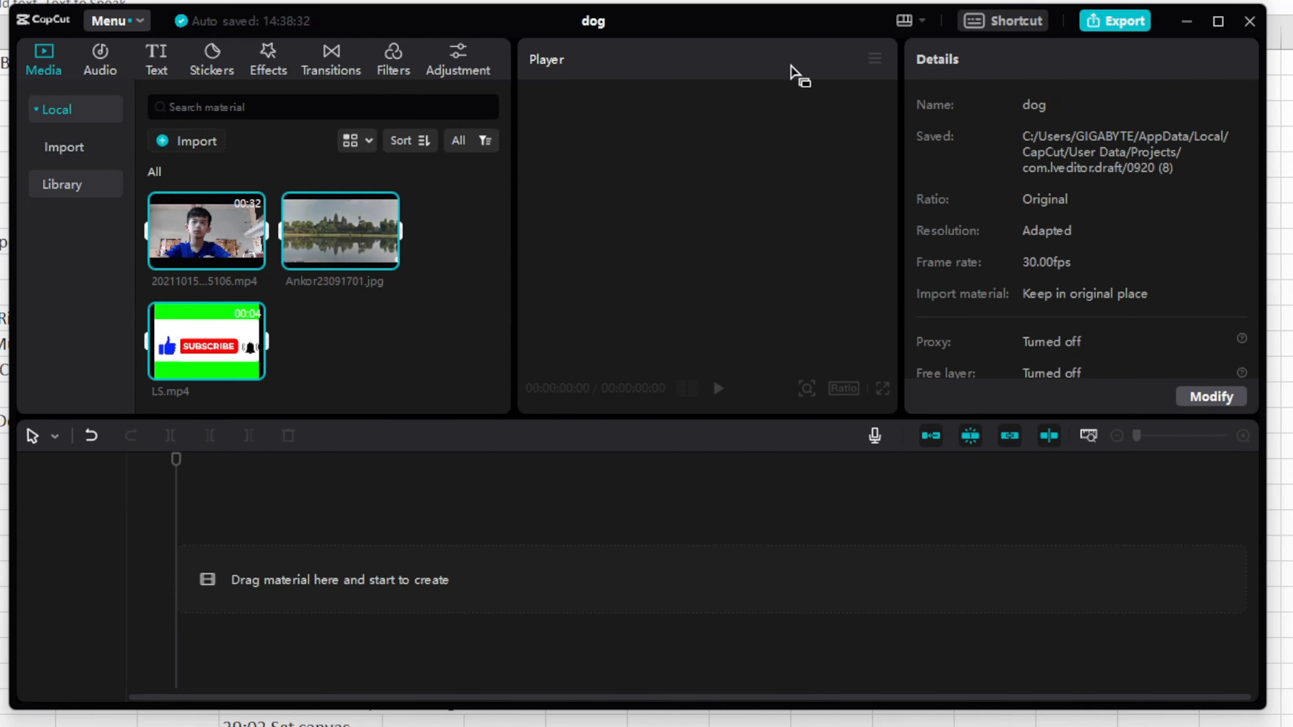
- Place Ankor23091701.jpg at the start of the timeline and set the project's aspect ratio to 16:9
click(368, 343)
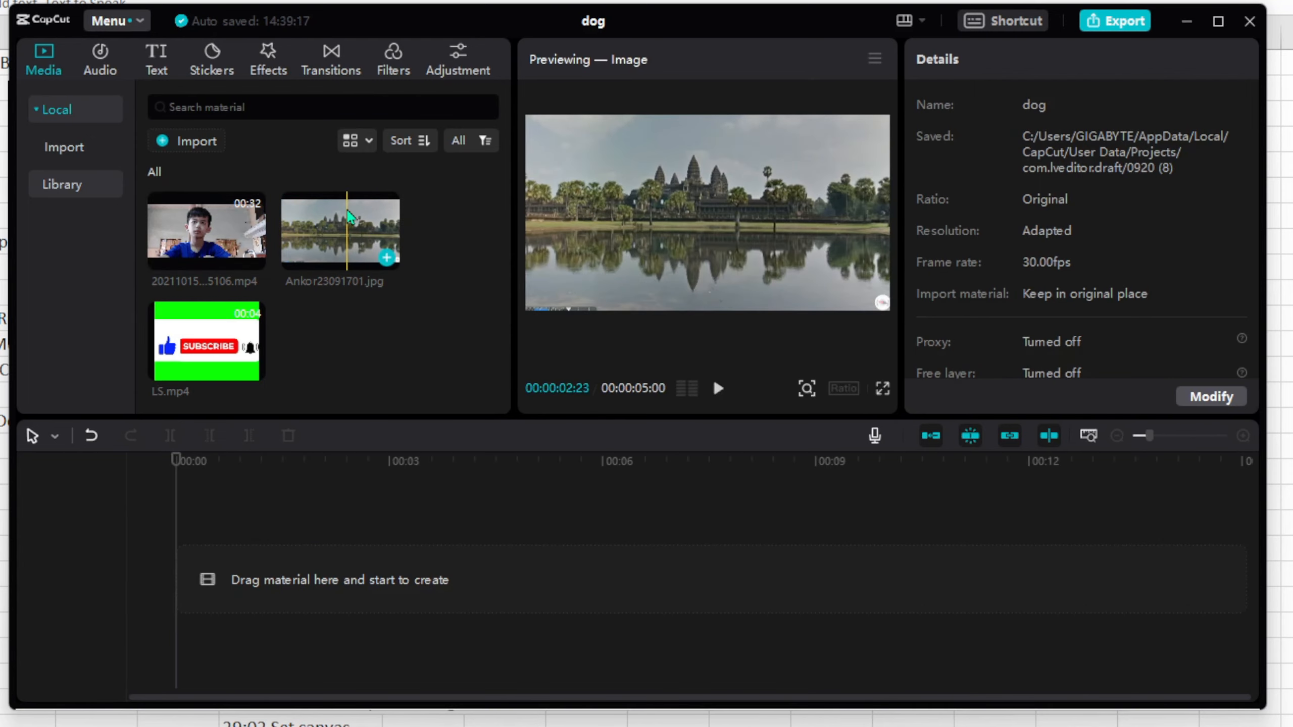
drag(350, 216, 186, 579)
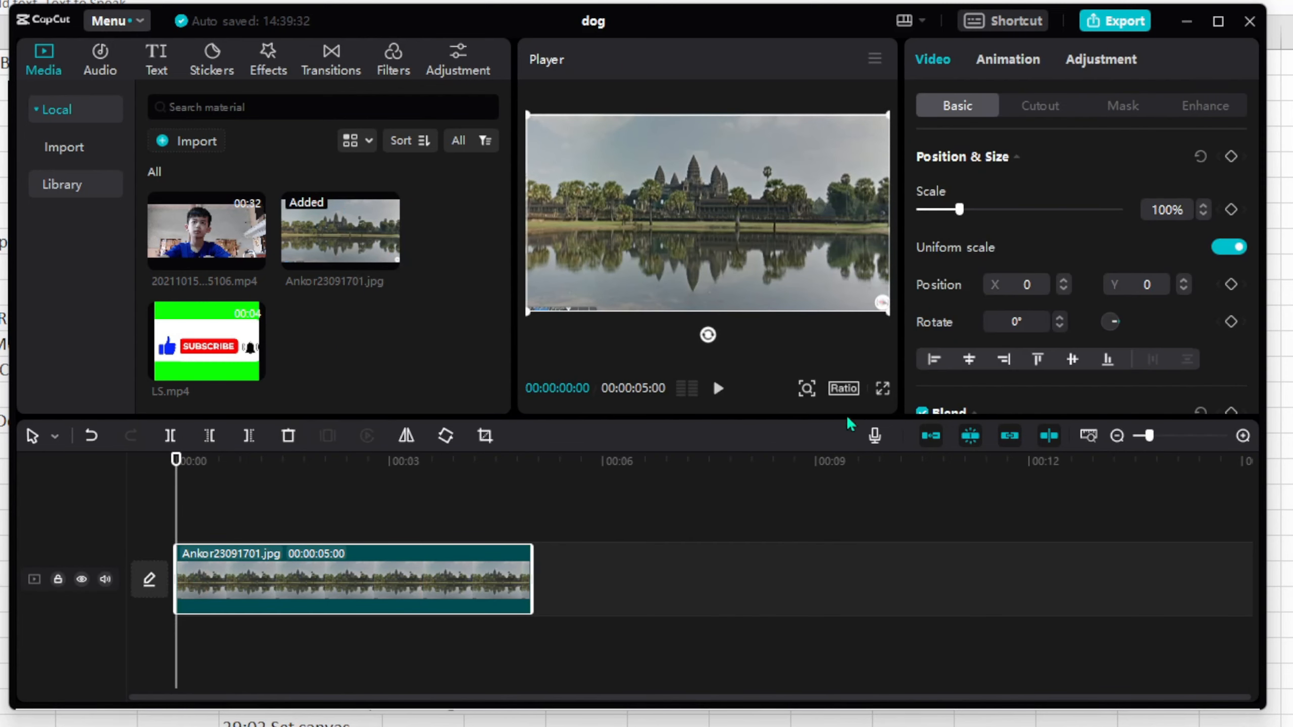
click(844, 388)
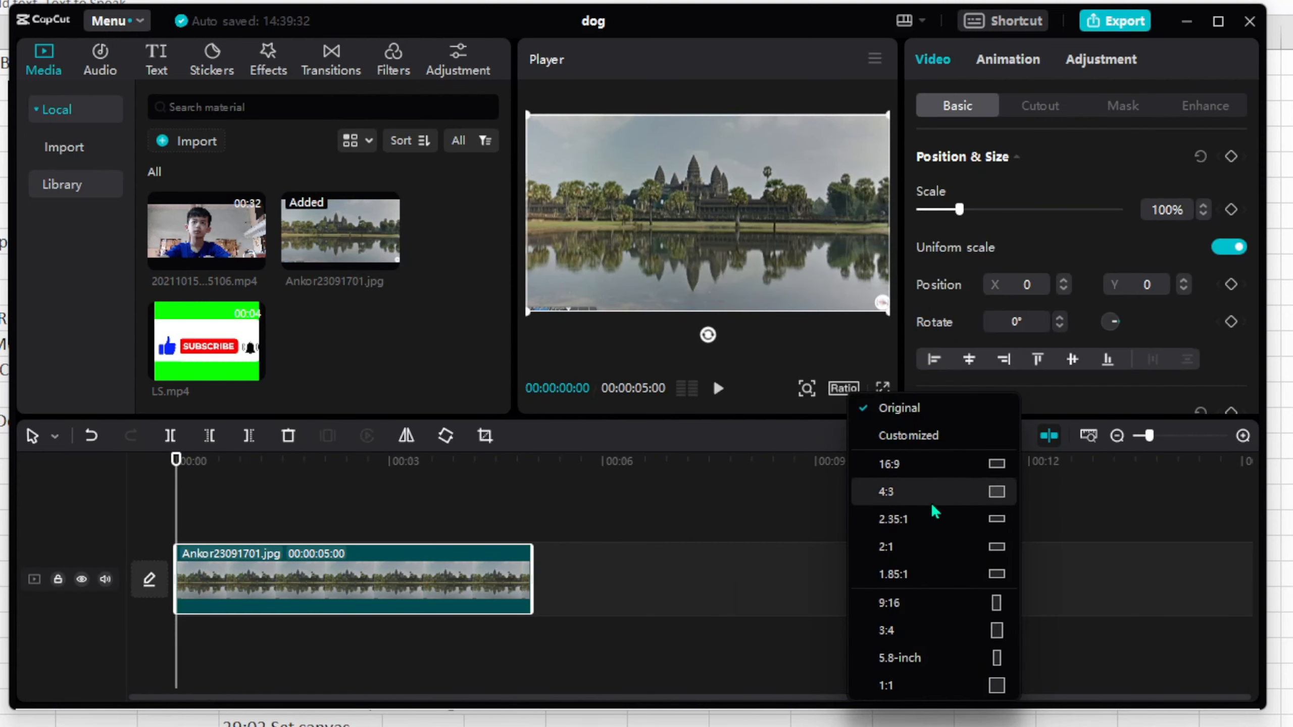
click(939, 469)
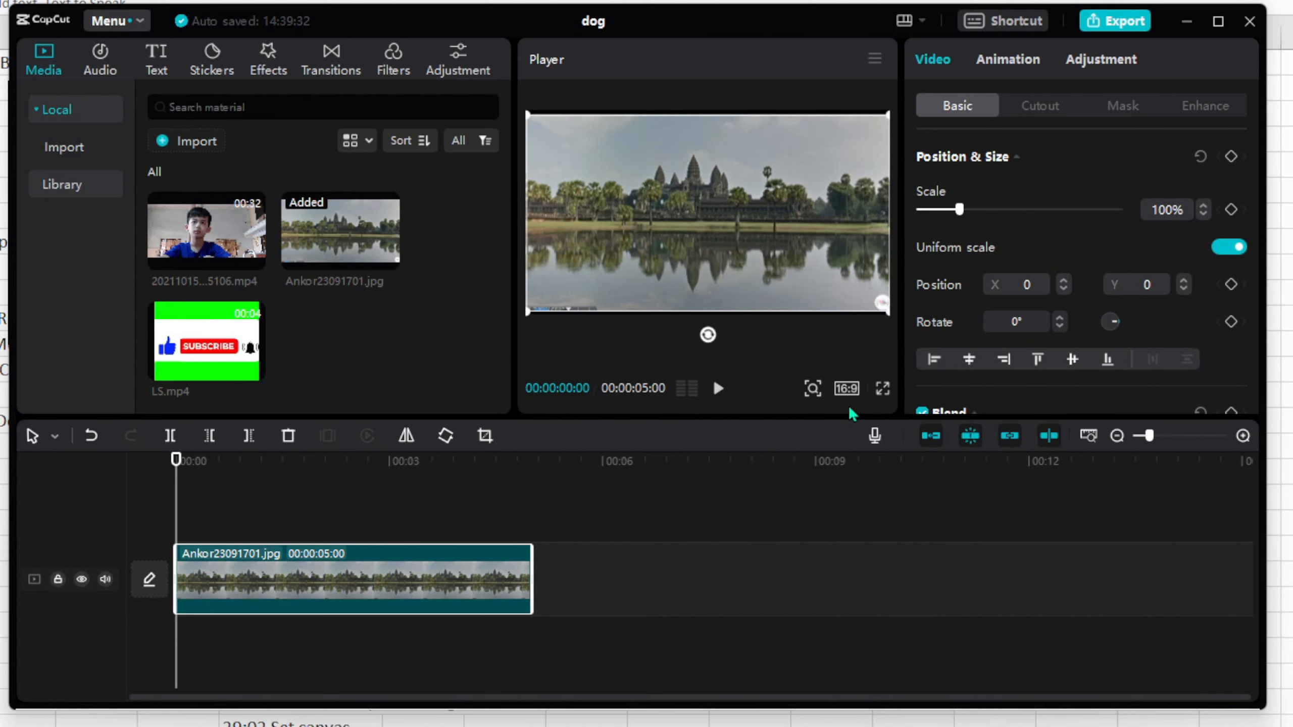
- Try the 9:16 aspect ratio on the project, and switch it back to 16:9
click(842, 391)
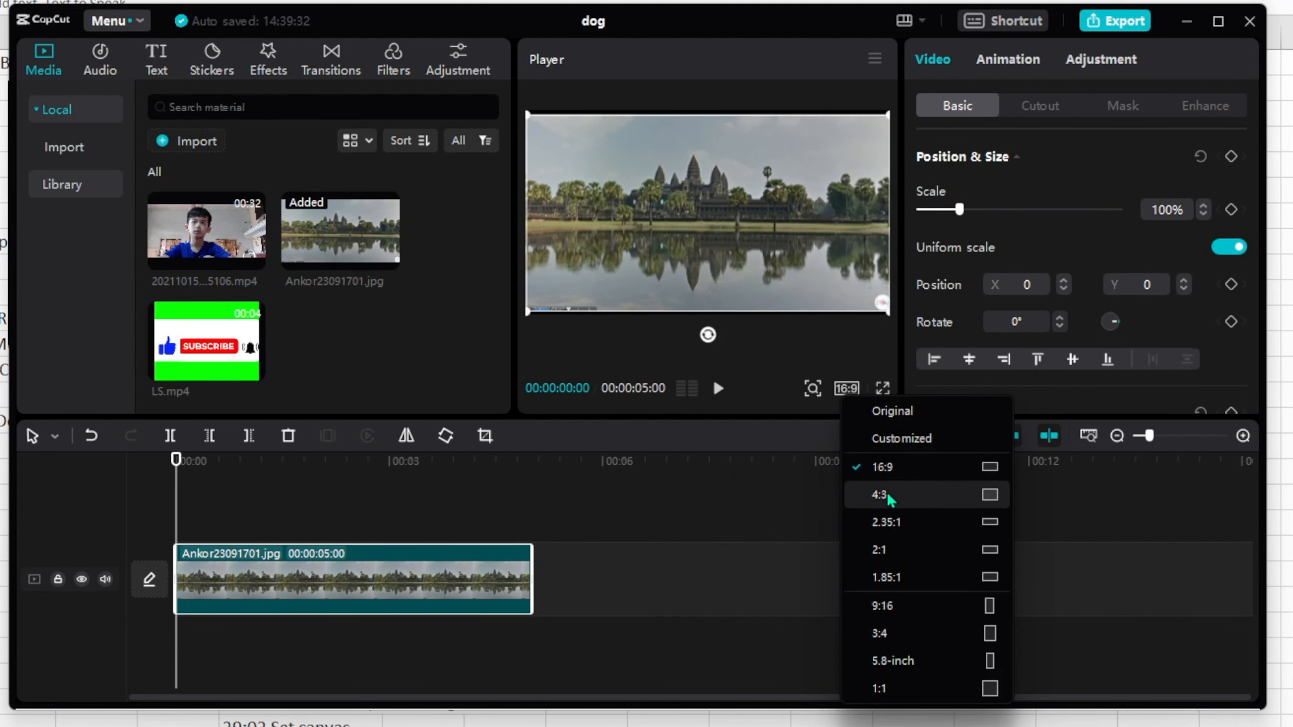
click(932, 607)
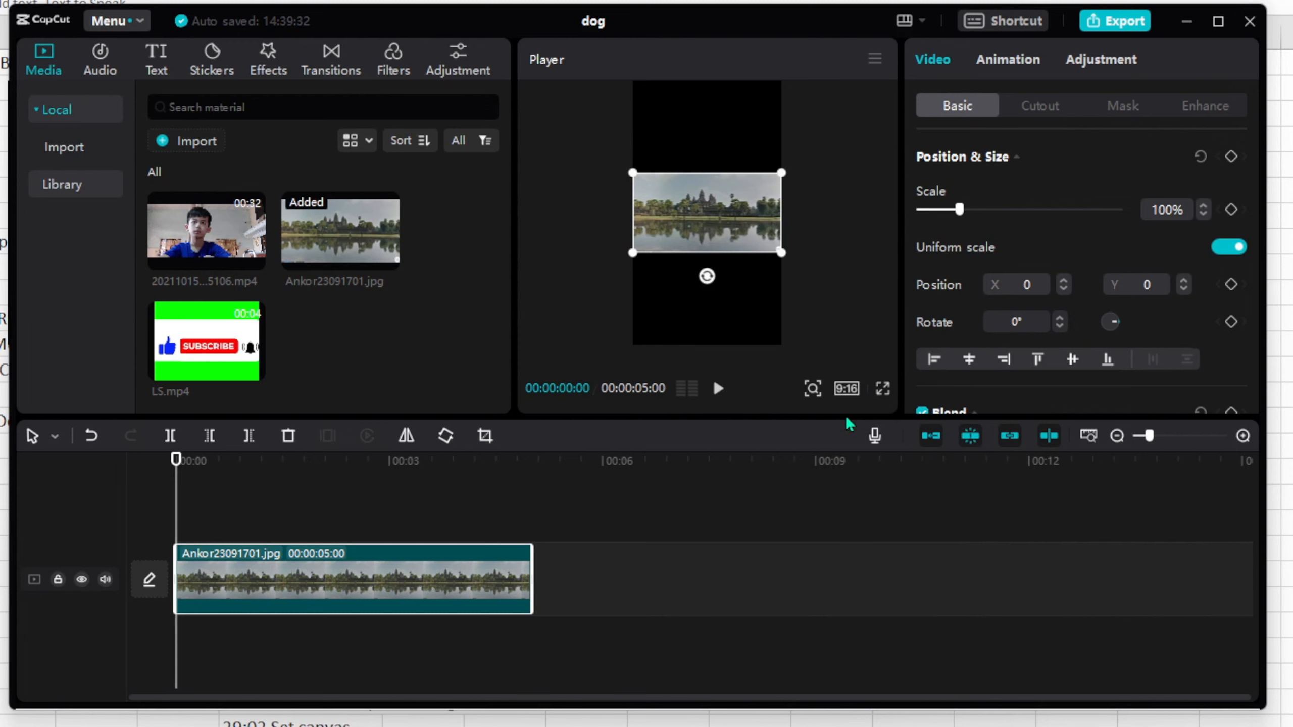
click(846, 388)
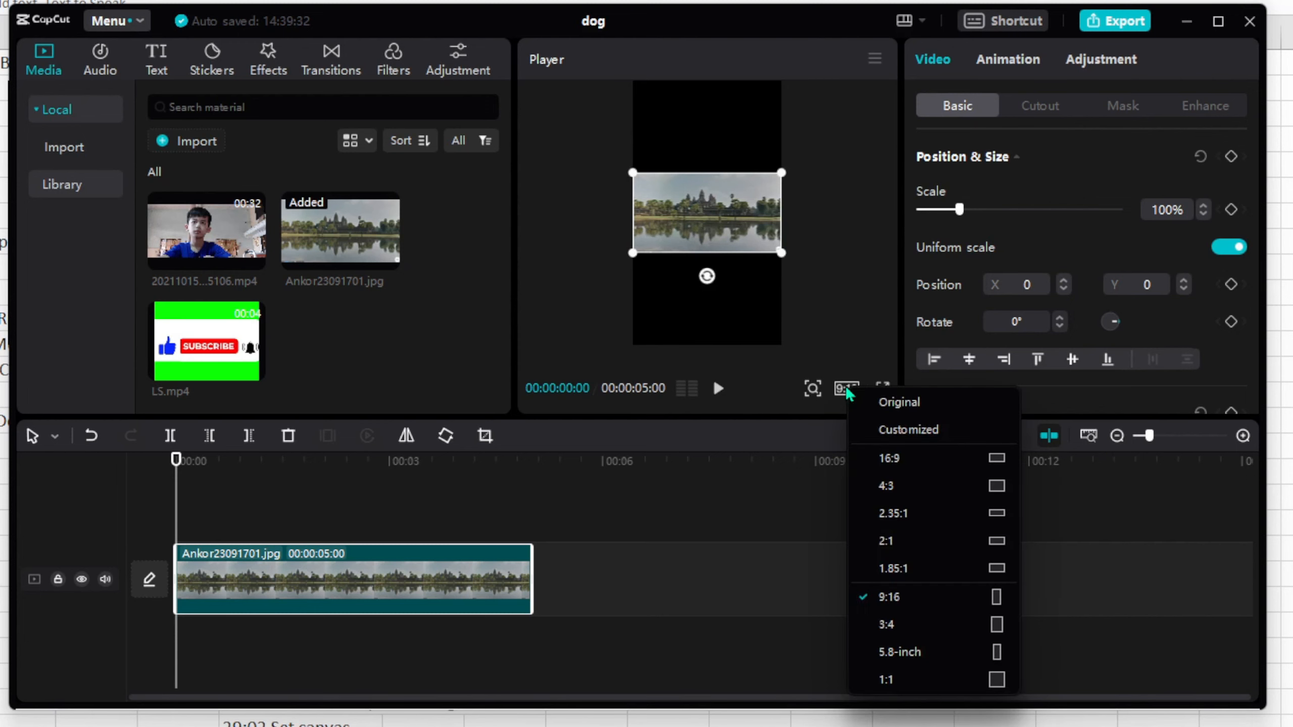
click(935, 458)
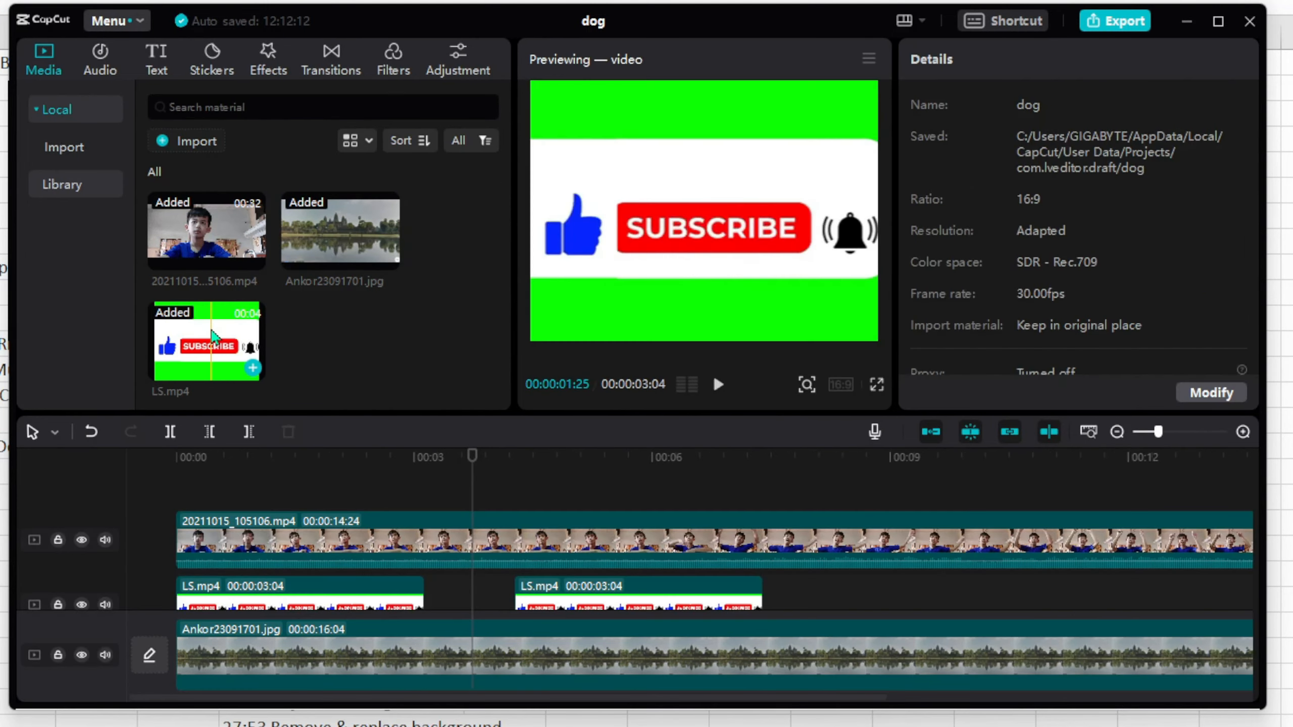
- Place LS.mp4 on a new track above the other clips at about 3 seconds and crop it to the red SUBSCRIBE button
drag(207, 342, 413, 491)
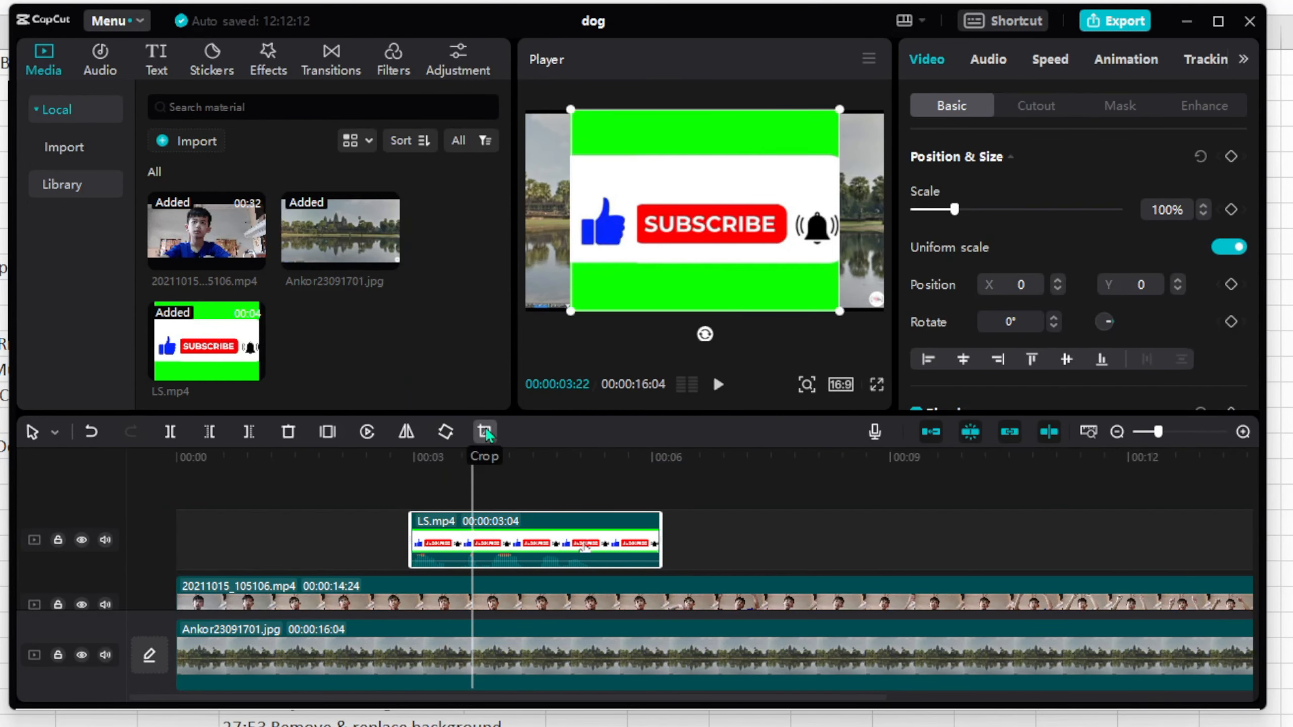
click(484, 432)
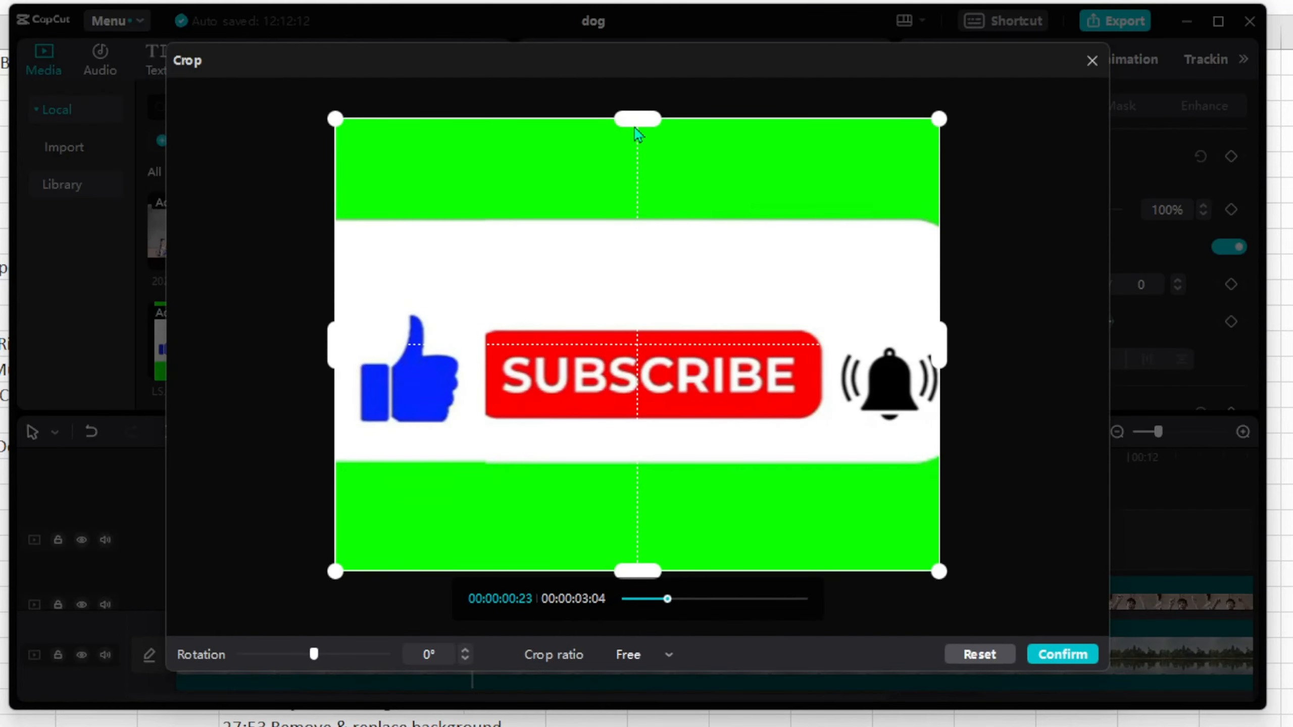
drag(334, 120, 484, 334)
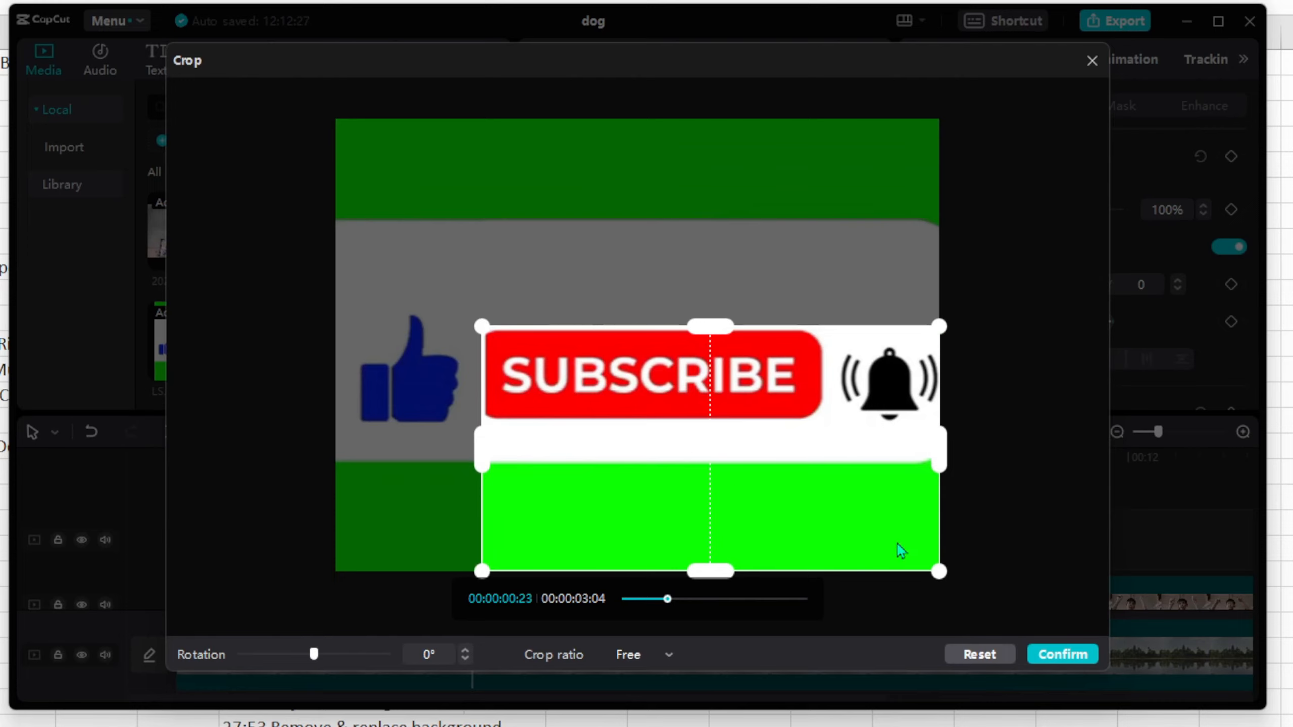
drag(940, 572, 829, 417)
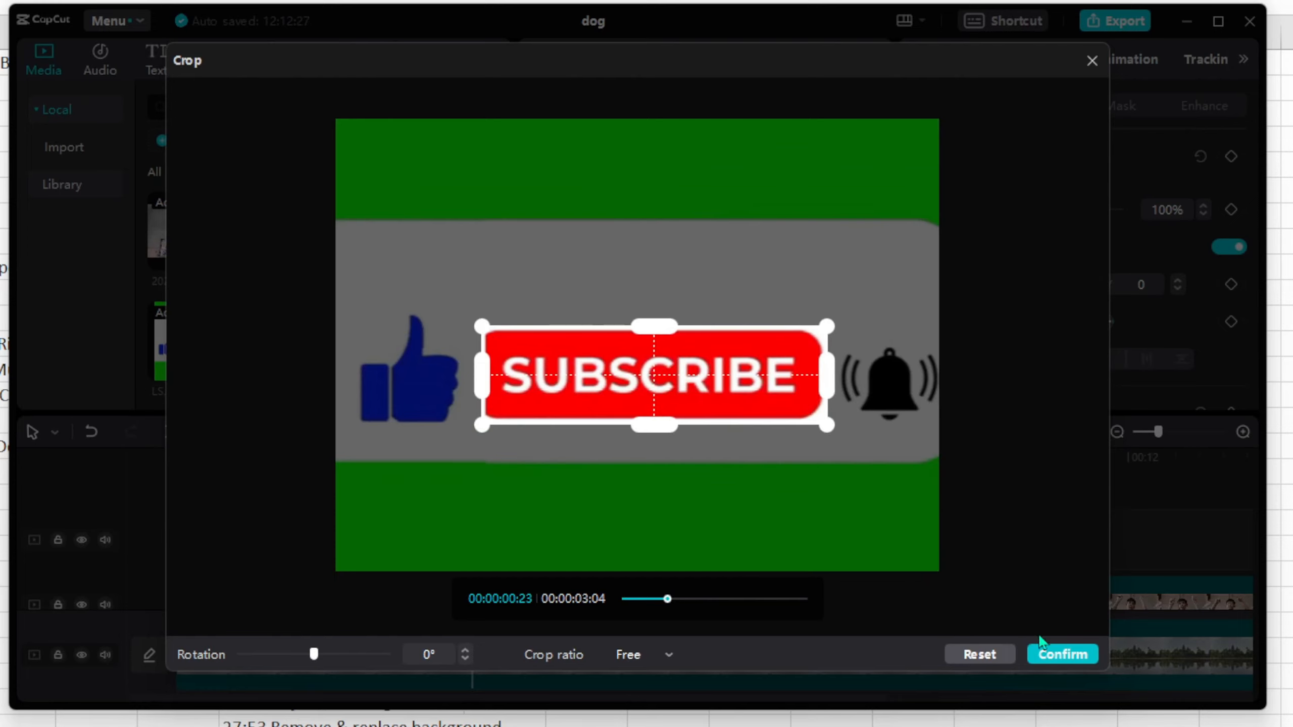
click(1064, 655)
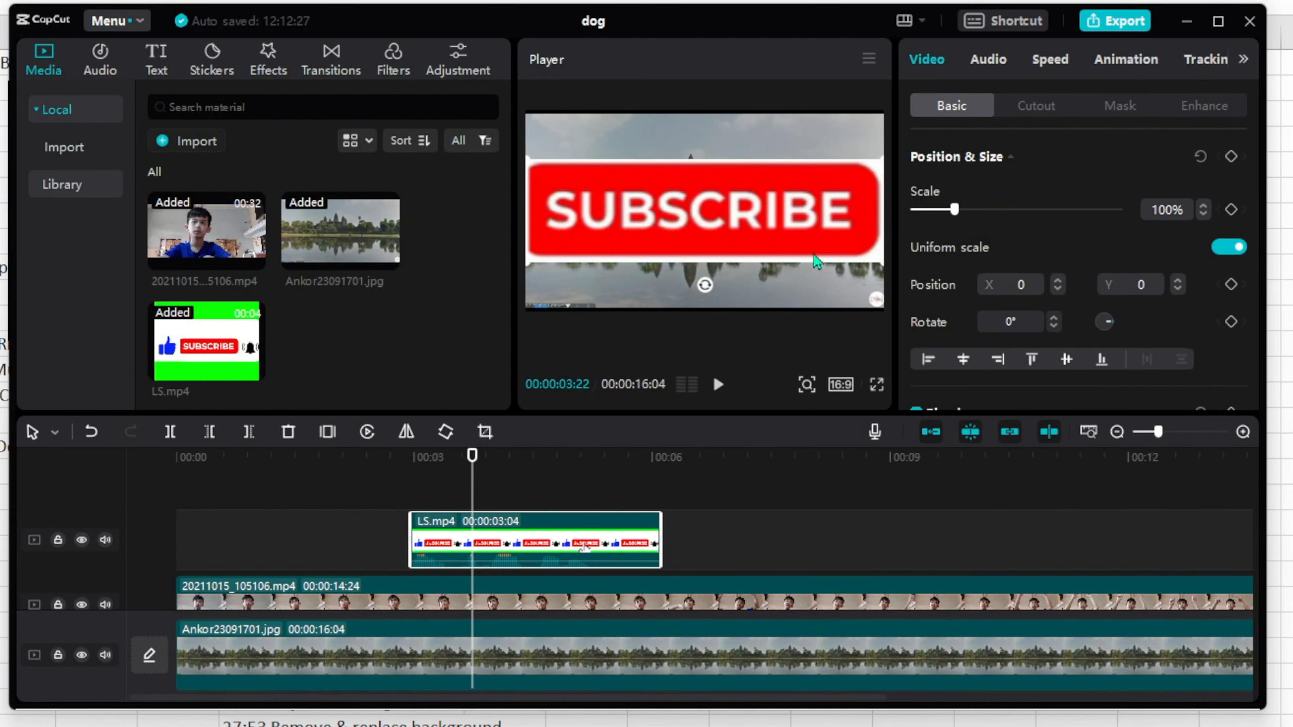
- Shift the cropped SUBSCRIBE overlay horizontally to about X 427 and shrink it by its upper-left corner
drag(675, 227, 709, 231)
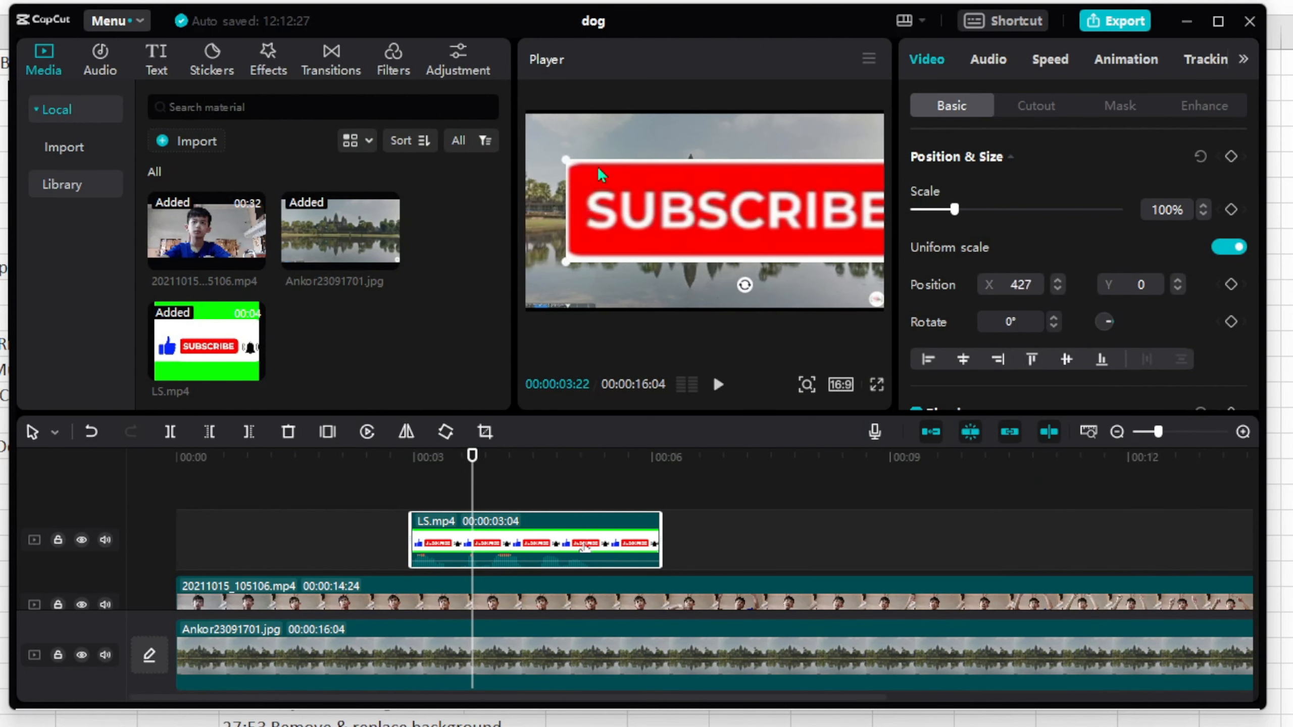
drag(560, 160, 722, 202)
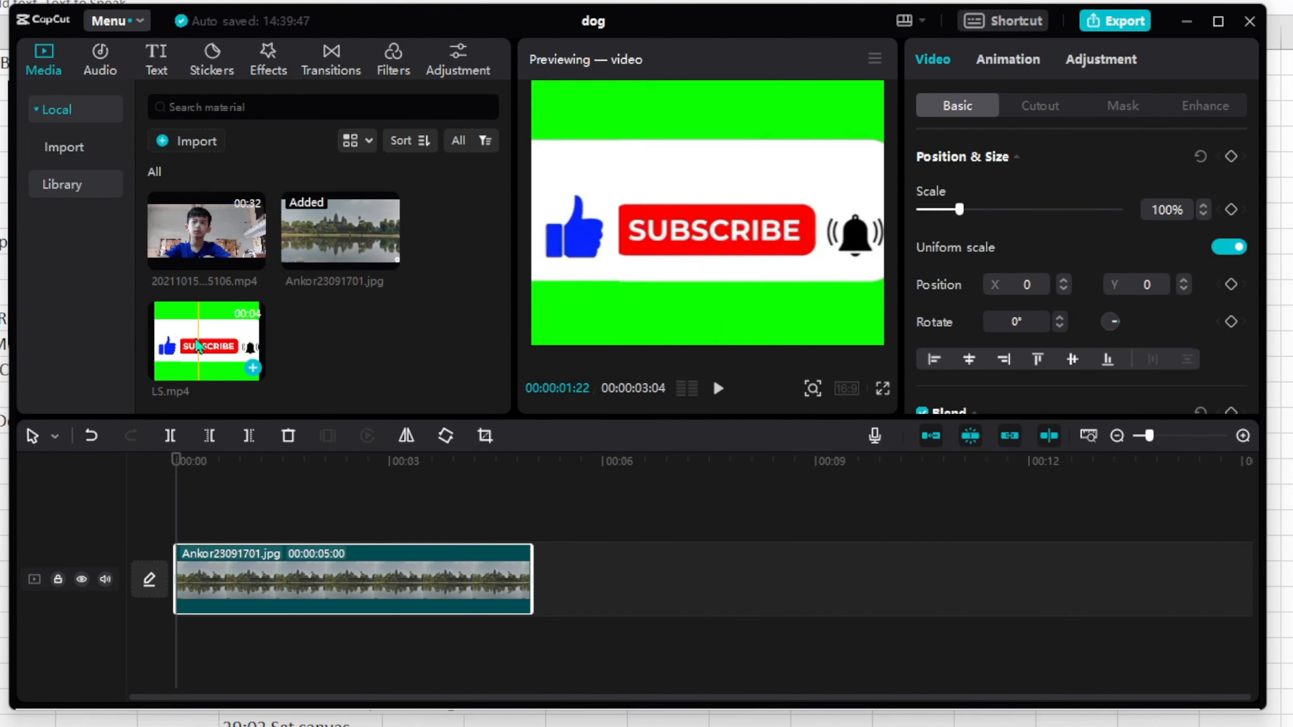
- Place LS.mp4 above the Ankor23091701.jpg clip at the timeline start, scaled to about 59% and moved to about X 877
drag(198, 347, 178, 515)
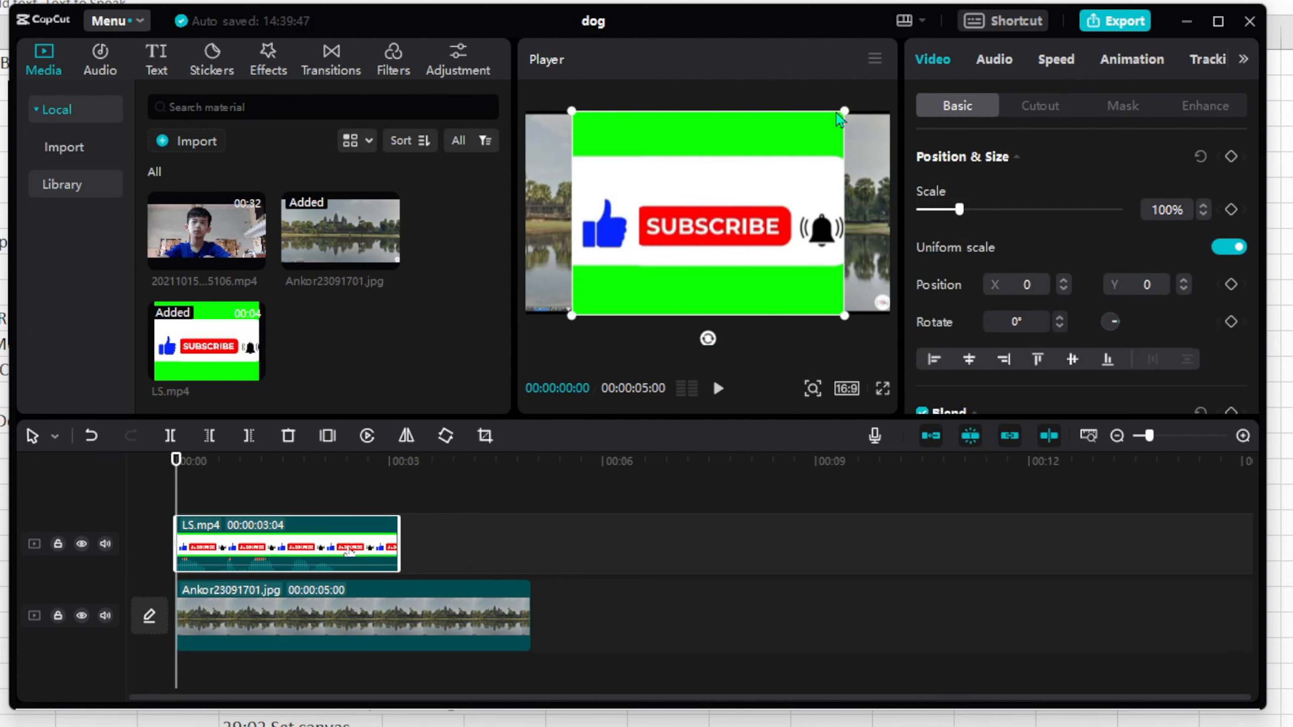
drag(845, 112, 812, 196)
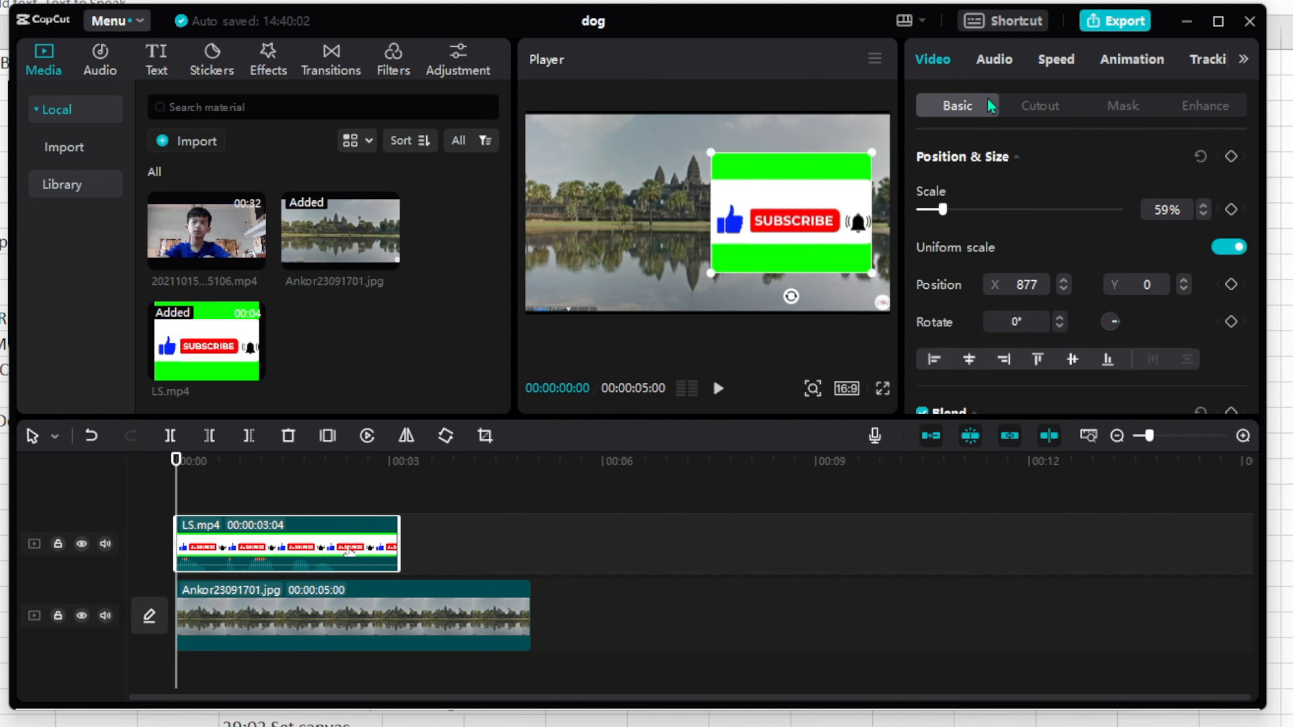
- Apply a chroma key to the LS.mp4 clip, picking its green background colour and setting the strength to about 39
click(1041, 107)
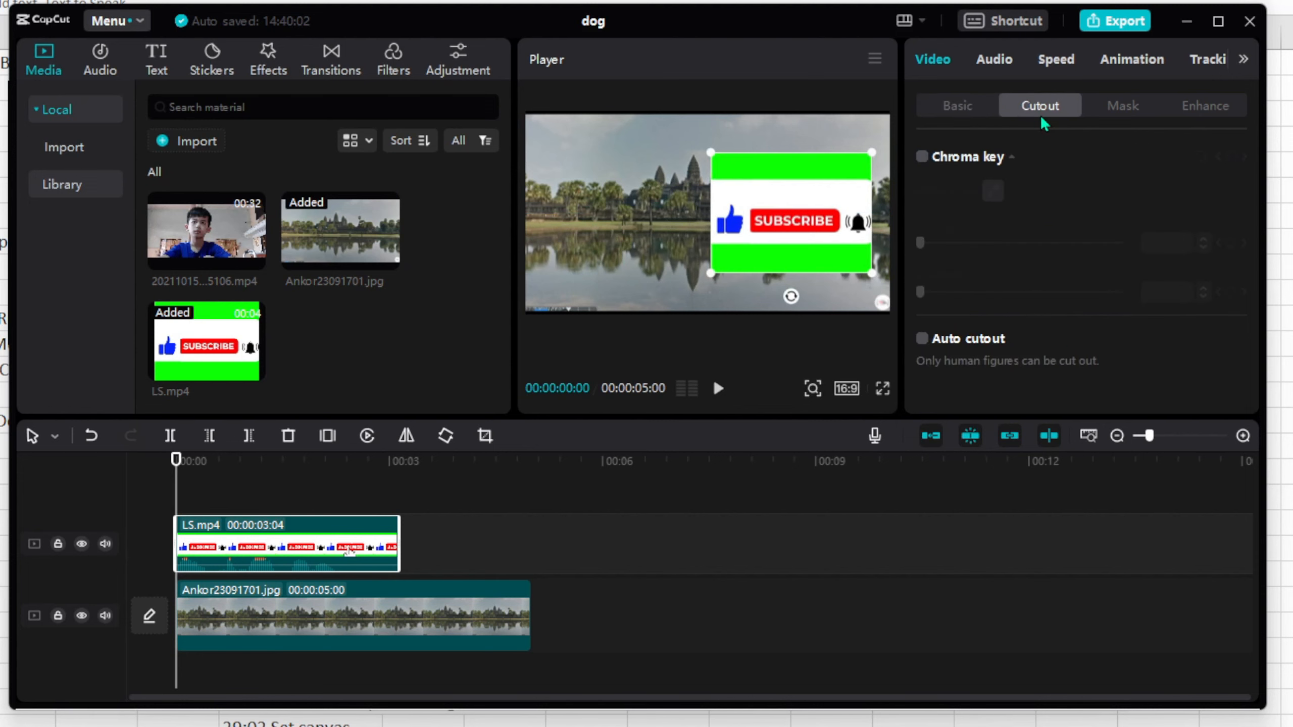
click(923, 158)
click(998, 196)
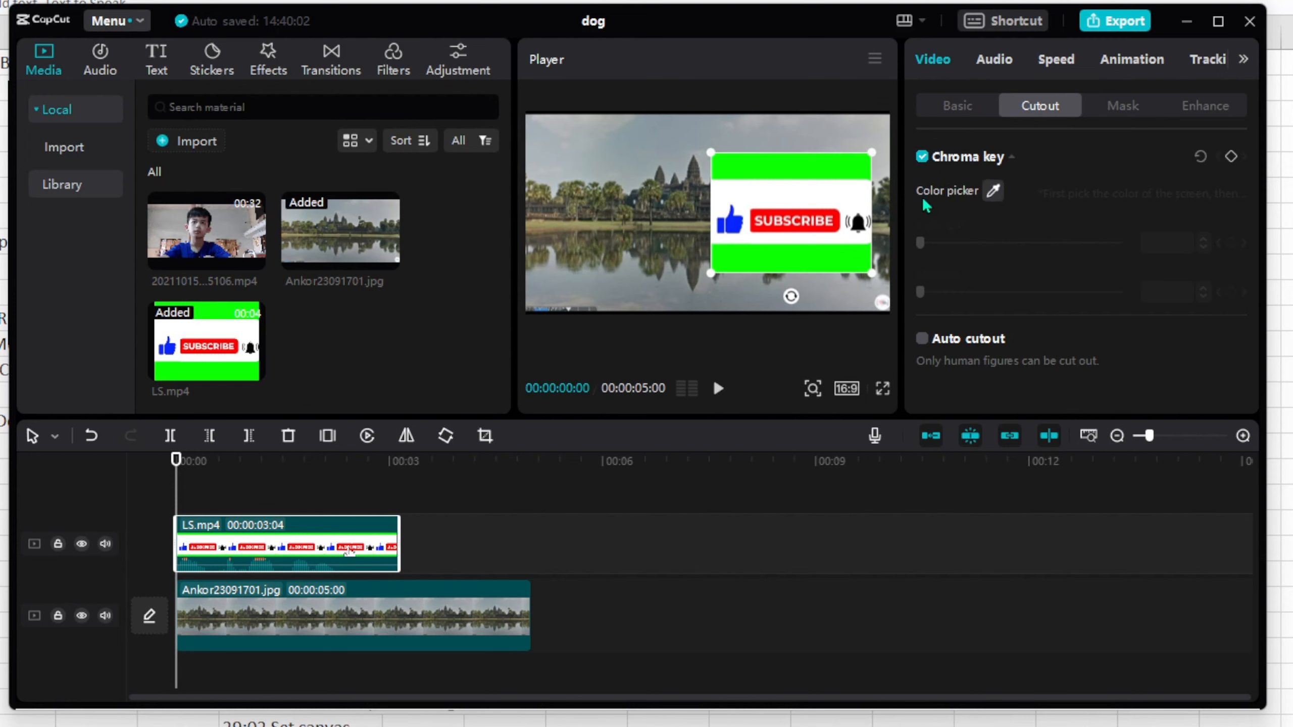
click(795, 166)
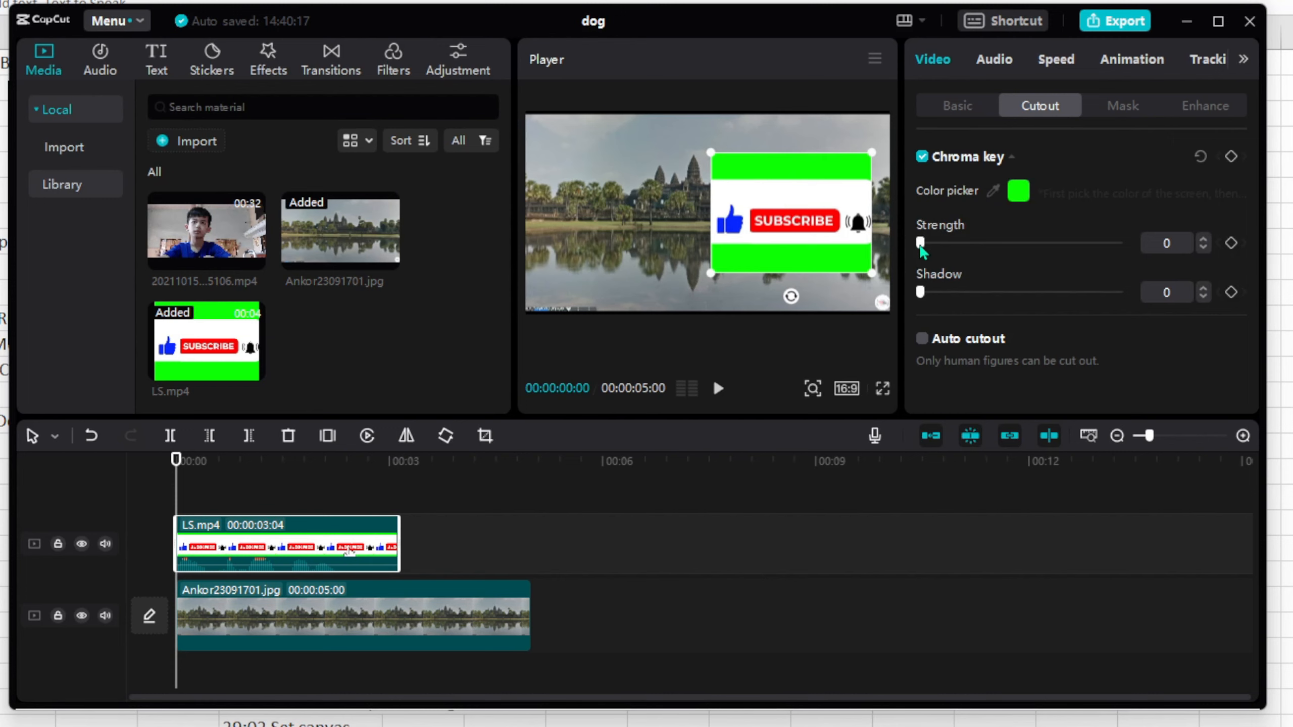
drag(923, 244, 984, 252)
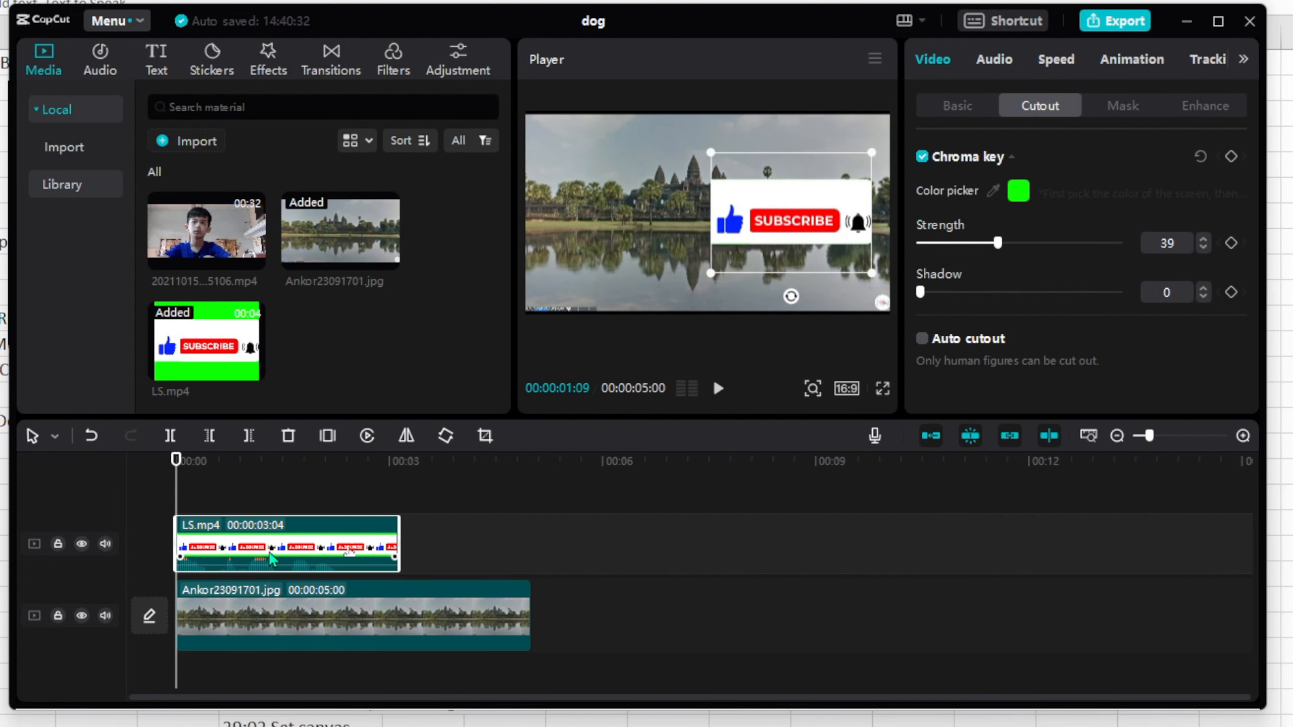
- Copy the keyed LS.mp4 clip and paste the duplicate on the same track at about 00:00:04:08
right_click(304, 535)
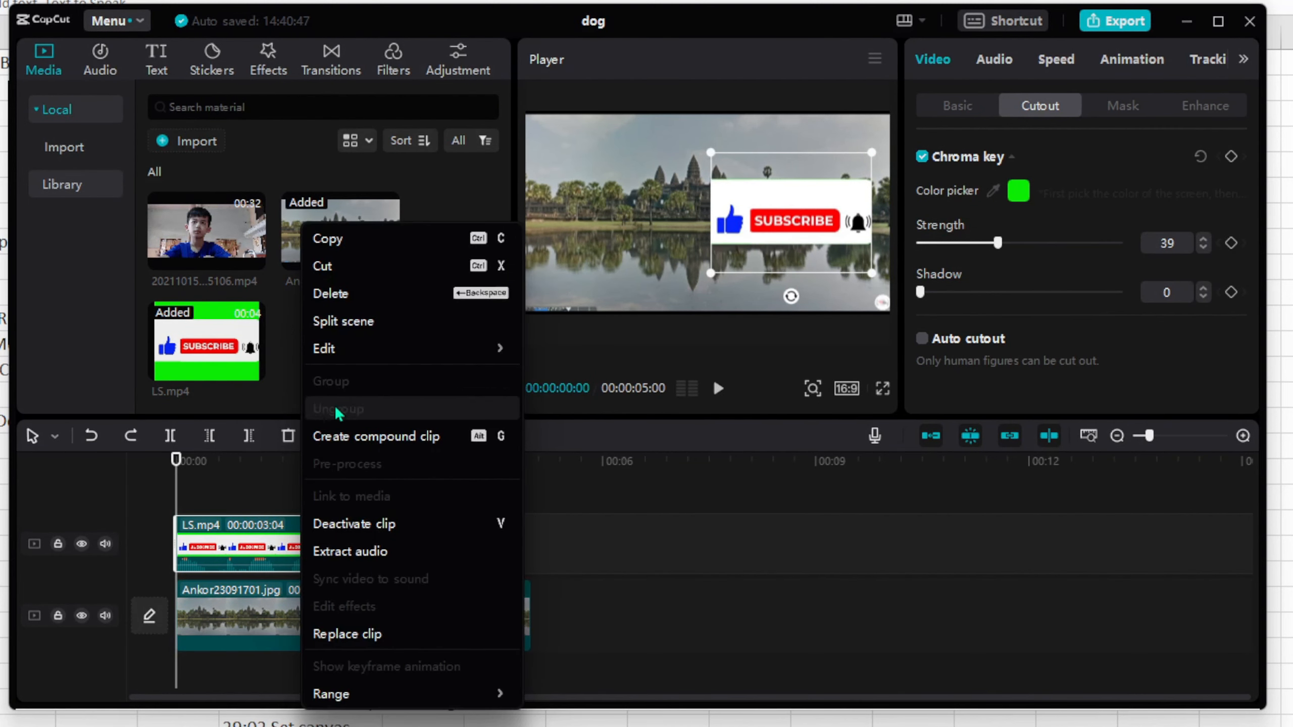
click(358, 248)
click(479, 536)
key(ctrl+v)
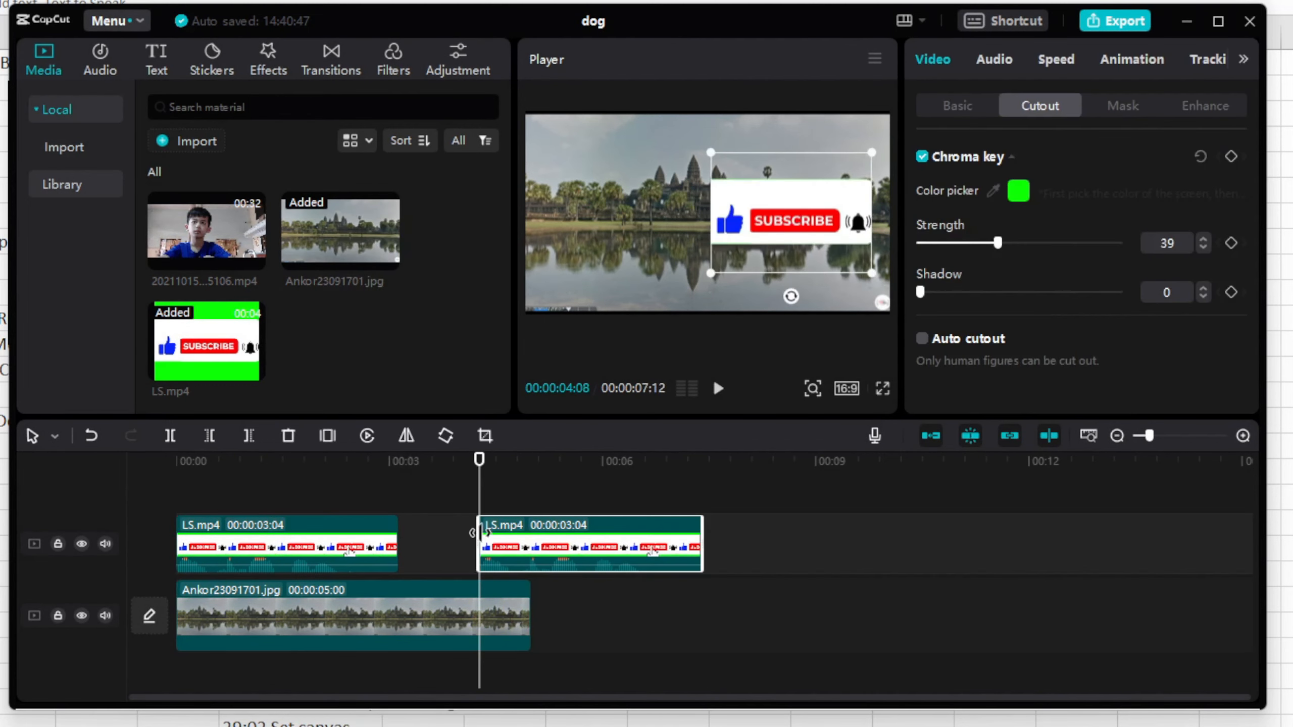
- Change the duplicate LS.mp4 clip's chroma key colour to its white background and adjust the key strength
click(546, 504)
click(514, 536)
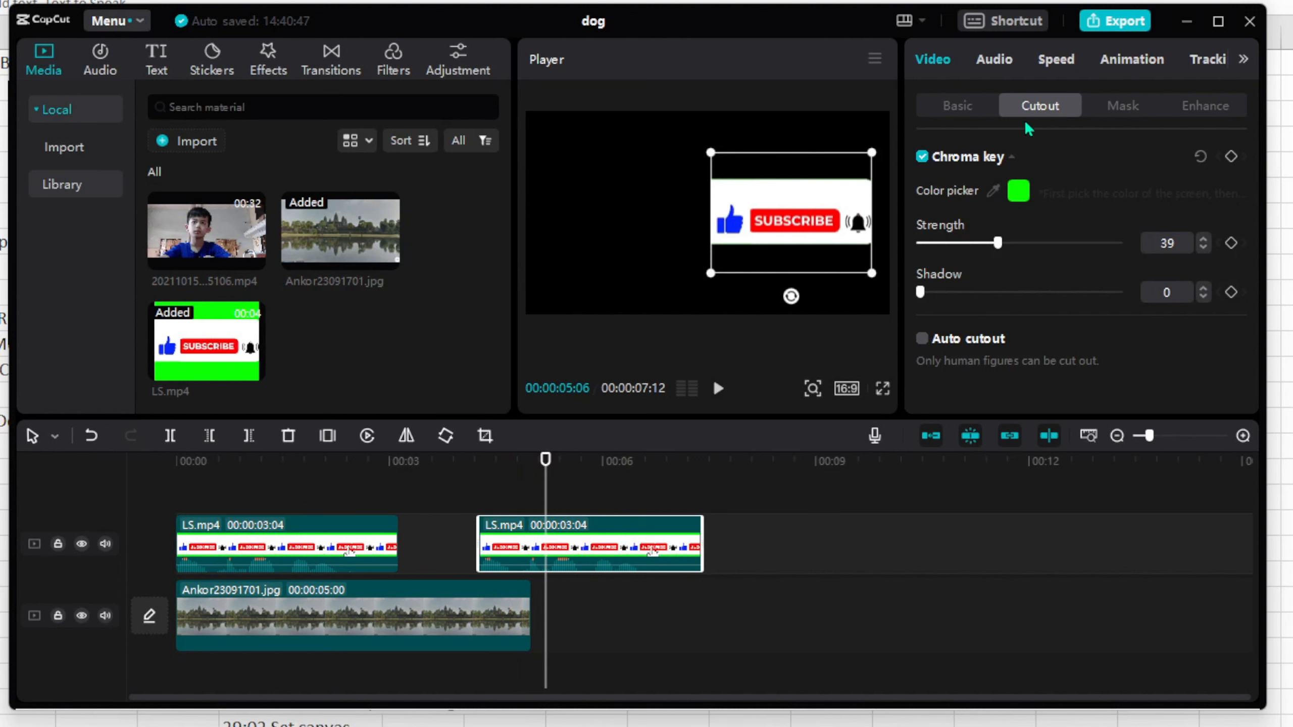
click(993, 191)
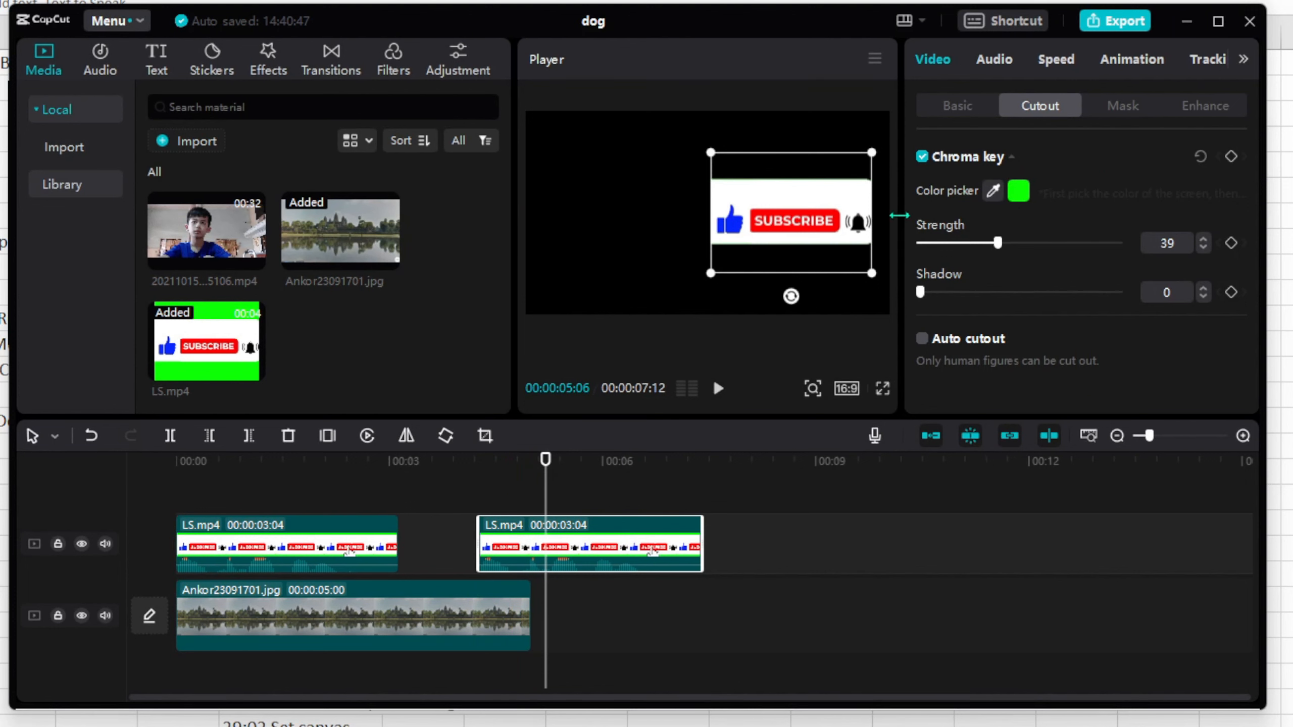
click(818, 203)
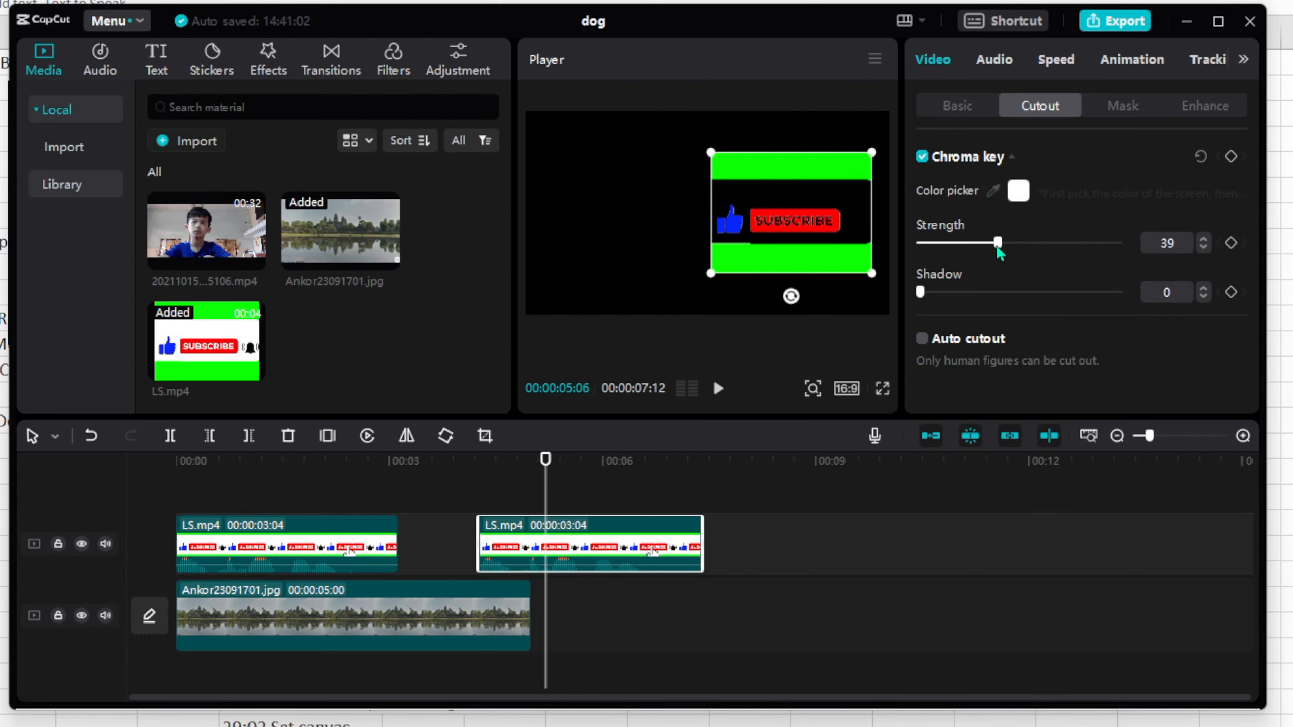
mouse_move(997, 247)
mouse_down()
mouse_move(882, 242)
mouse_move(992, 248)
mouse_move(900, 251)
mouse_move(1001, 261)
mouse_up()
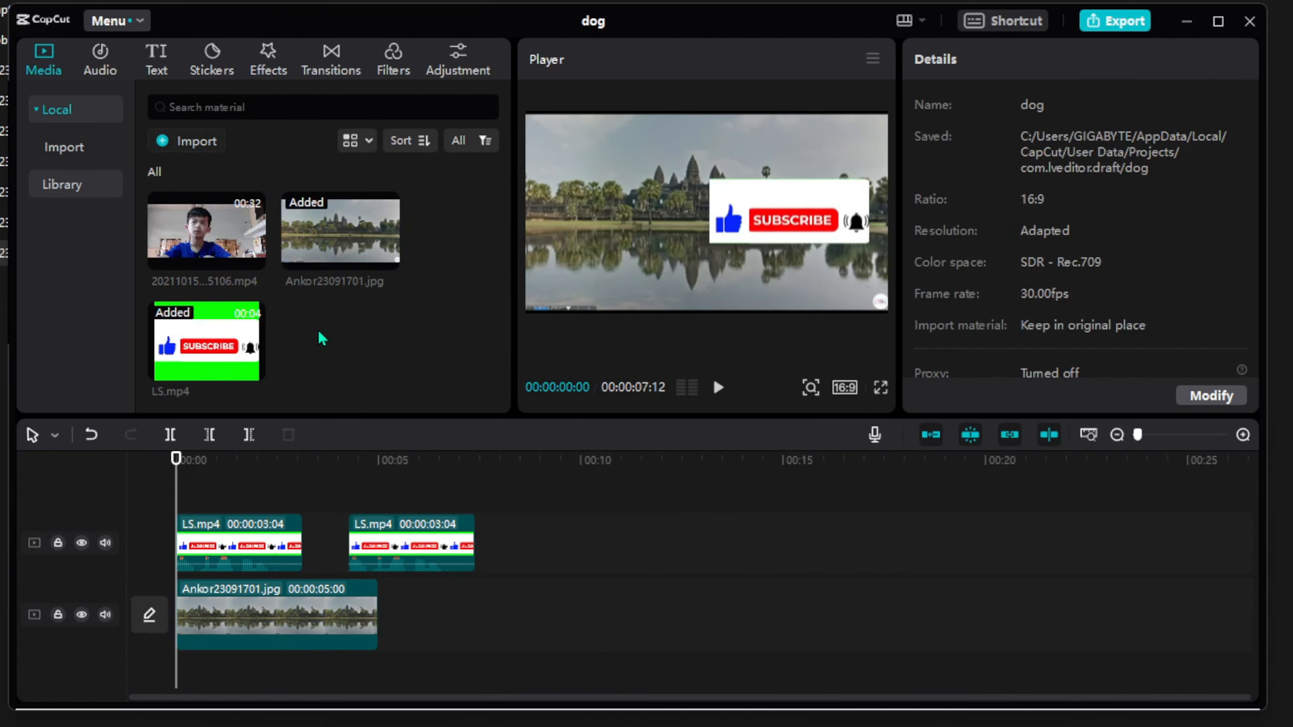
- Place 20211015_105106.mp4 on a new track above the LS.mp4 clips at the start of the timeline
drag(206, 229, 164, 485)
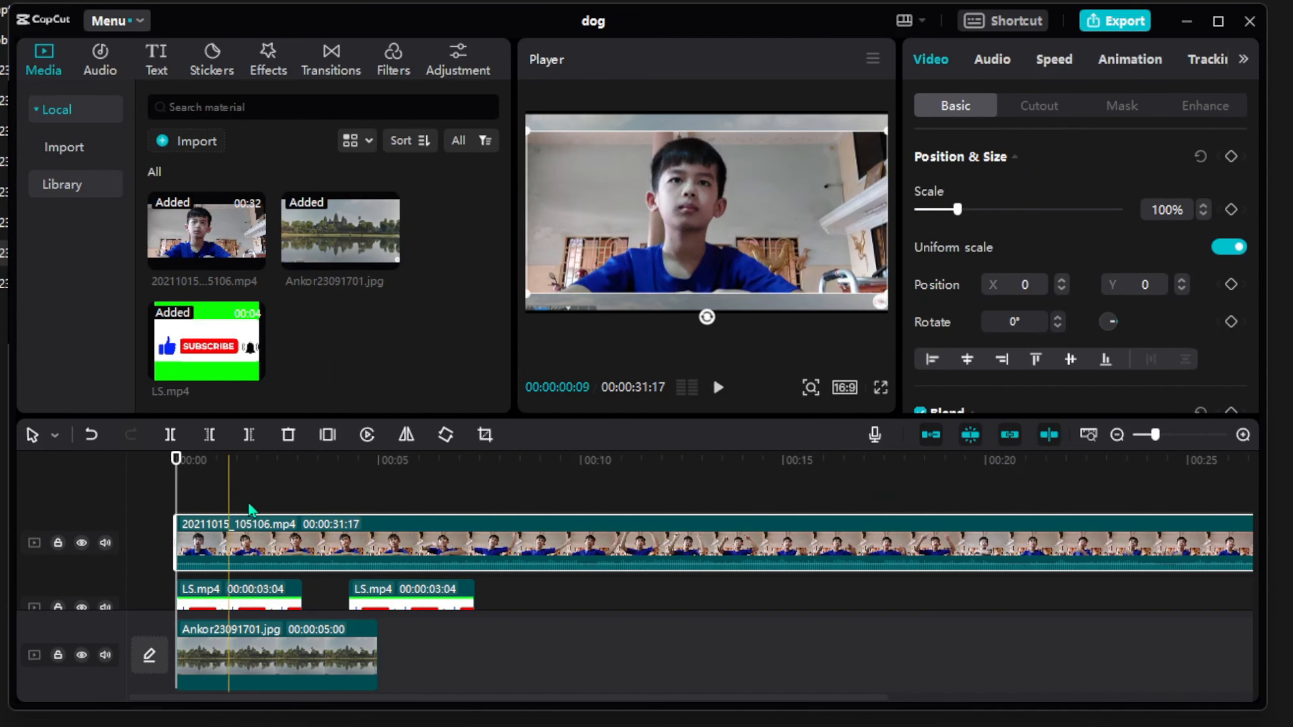
- Trim the end of the 20211015_105106.mp4 clip at about 00:00:14:24 and extend the Ankor23091701.jpg background to about 00:00:16:04
click(775, 497)
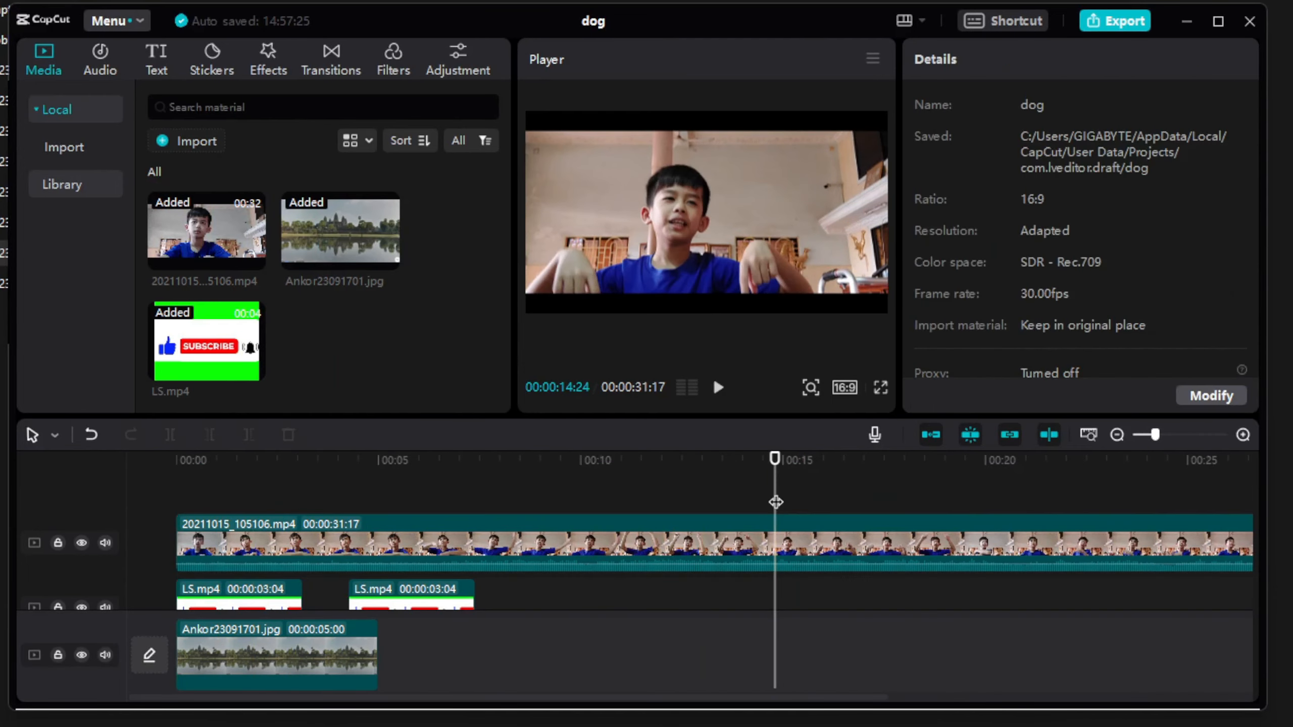
click(841, 542)
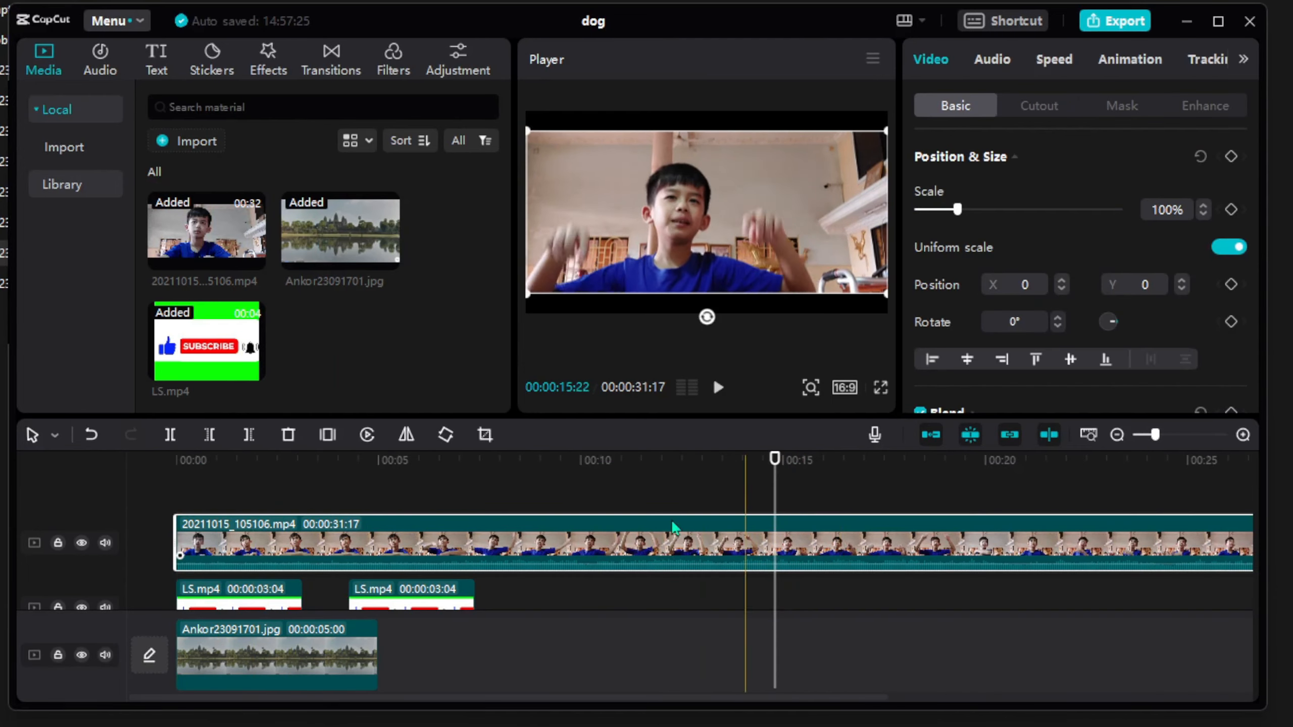
click(249, 435)
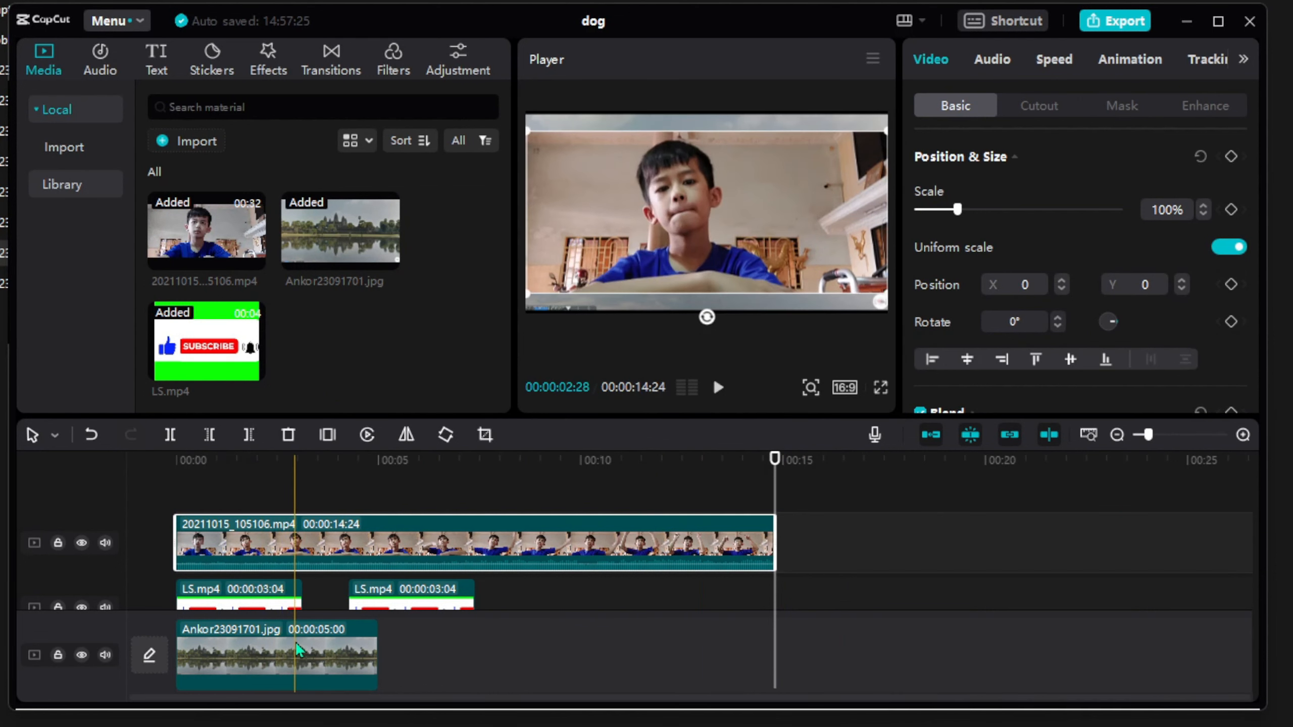
click(377, 655)
drag(381, 654, 830, 655)
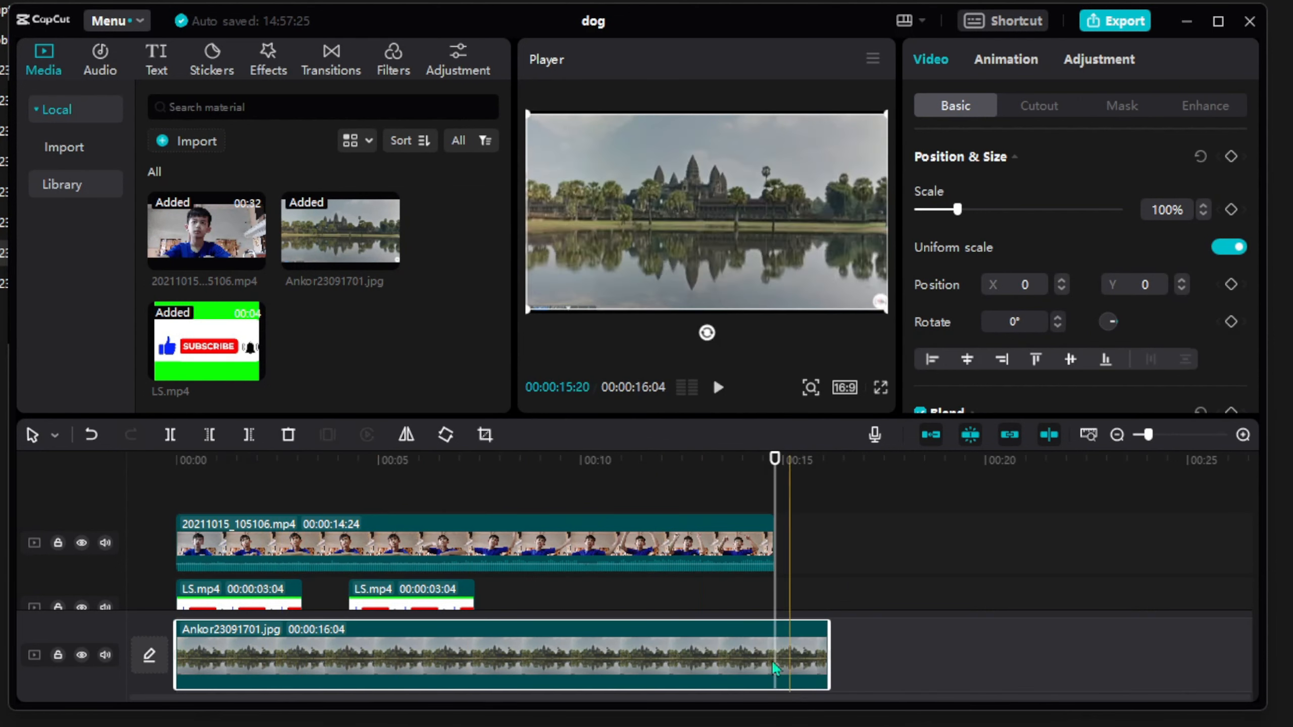
- Remove the background of the 20211015_105106.mp4 clip with Auto cutout
click(199, 504)
click(232, 540)
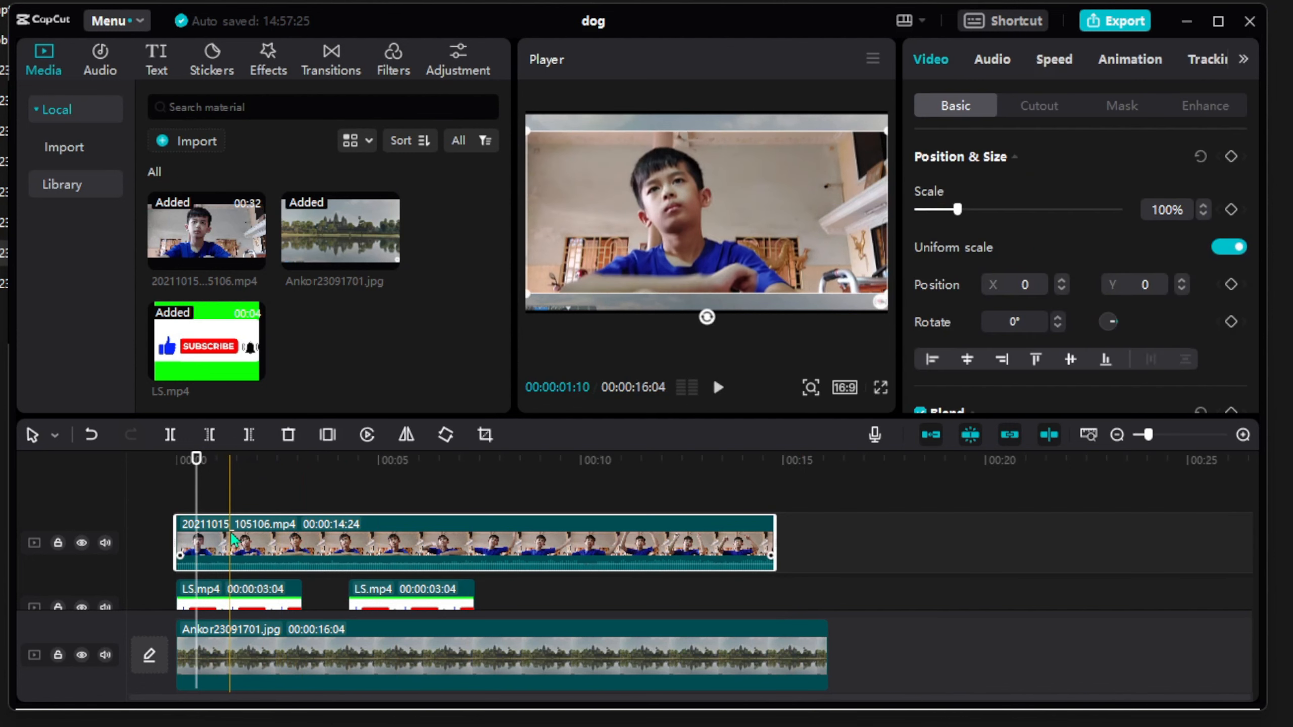
click(1037, 109)
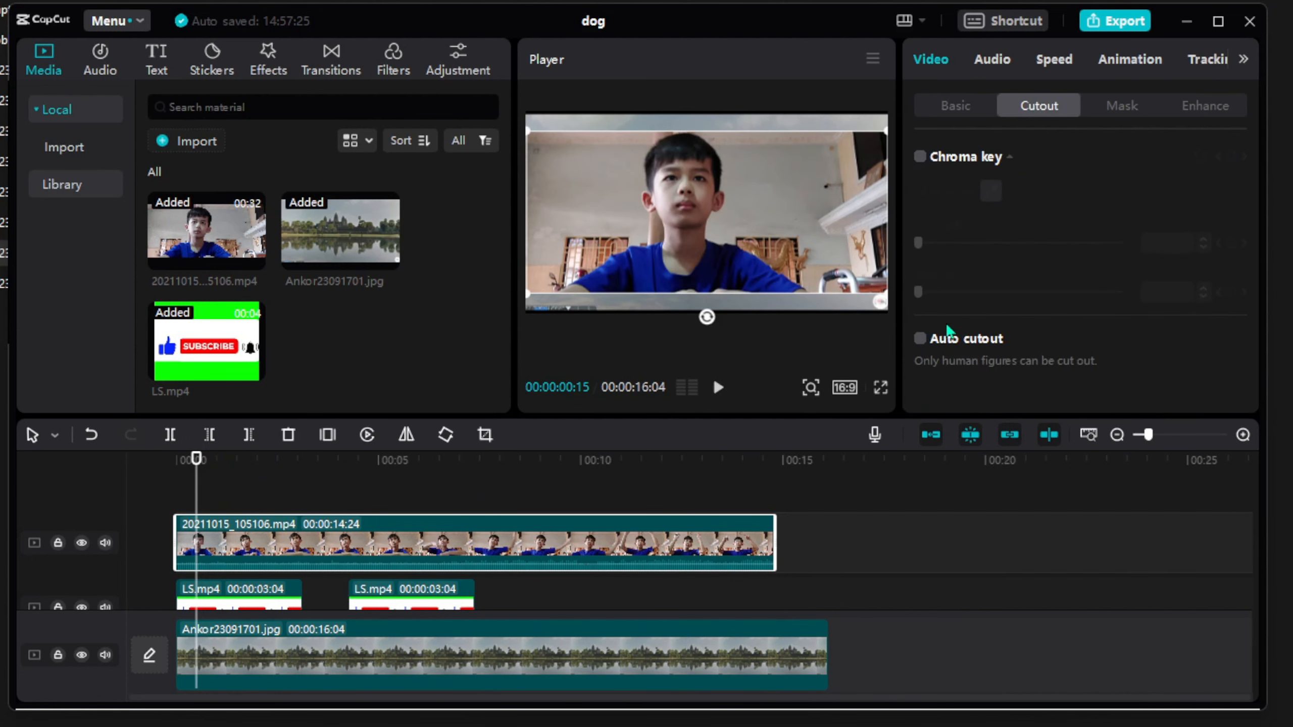
click(934, 341)
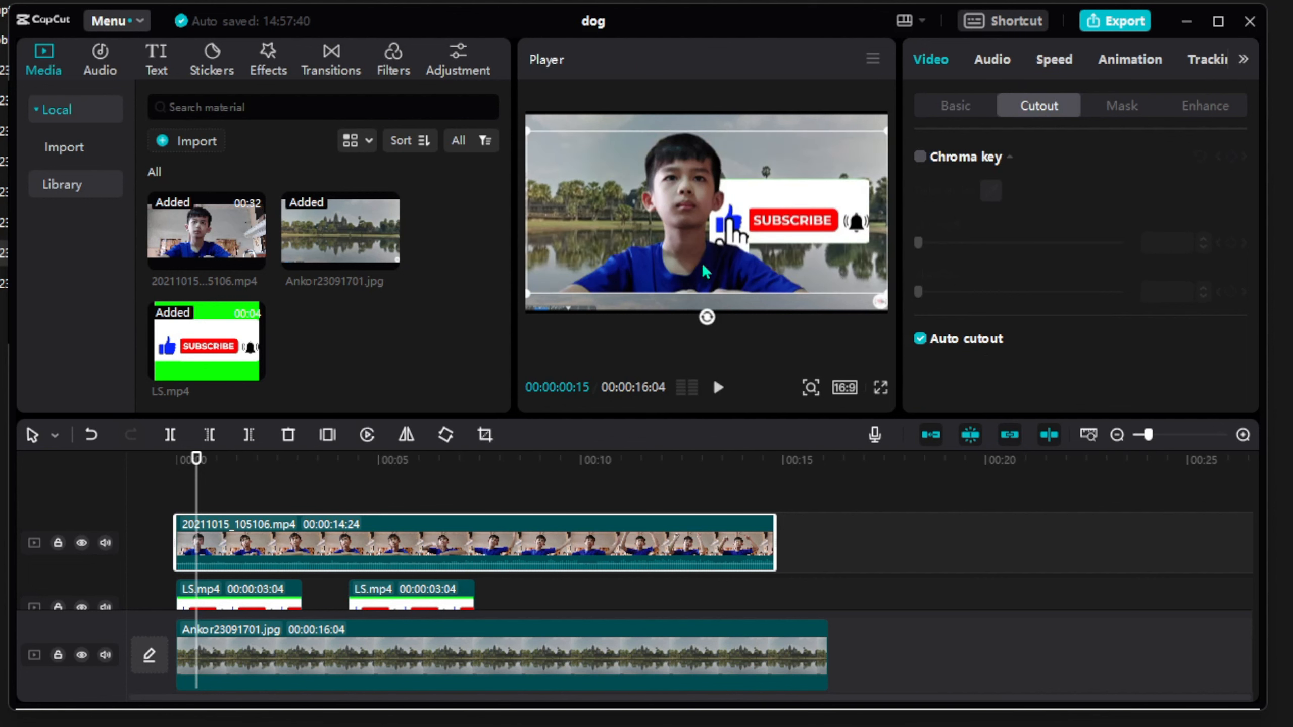
- Shrink the cut-out person clip, place it beside the subscribe overlay in the frame, and play the composition
drag(553, 142, 663, 163)
drag(729, 208, 637, 226)
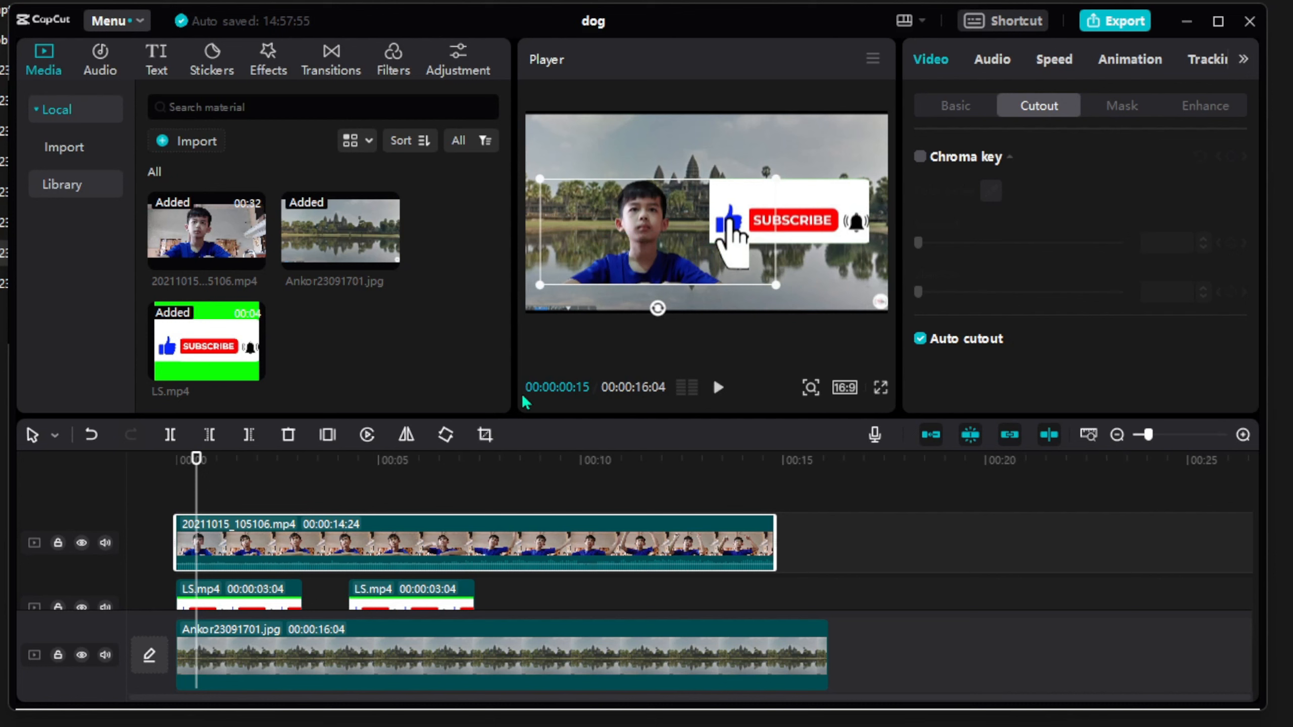
click(725, 390)
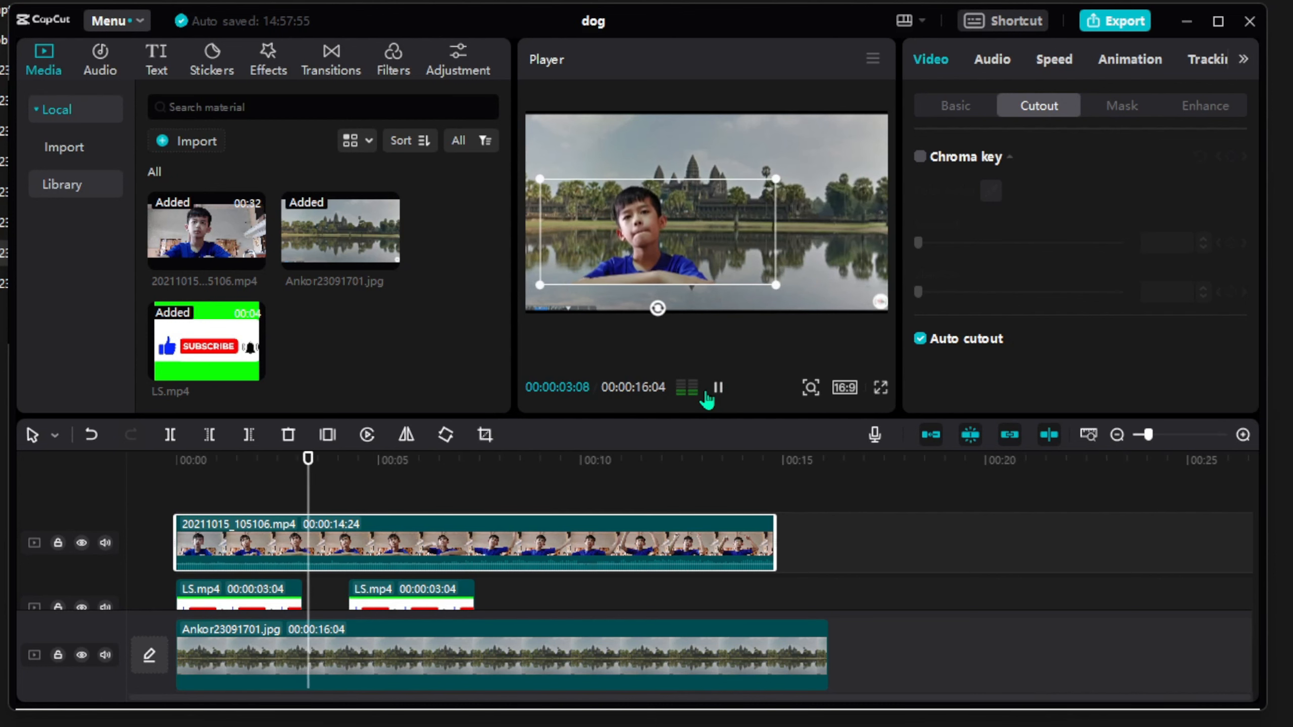
click(715, 388)
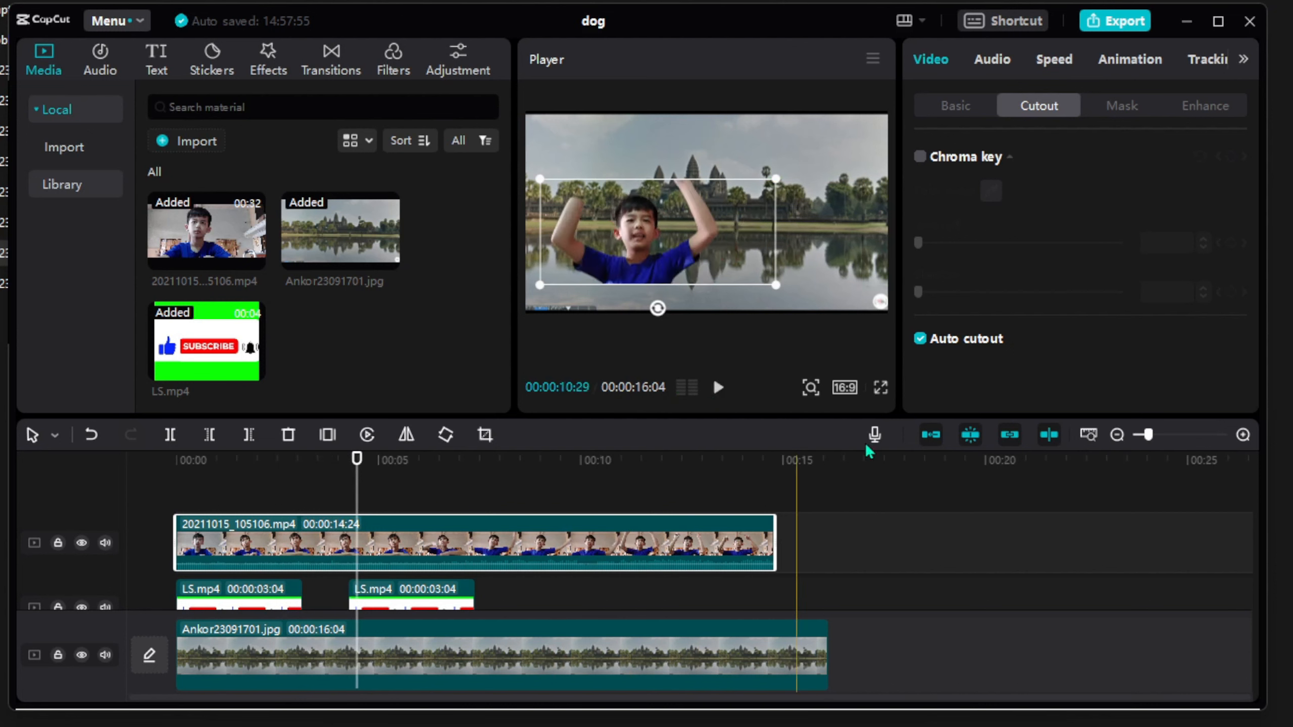
- Apply a Heart mask to the person clip, enlarge it and position it around the face at about X -210, Y 80
click(1120, 107)
click(1022, 305)
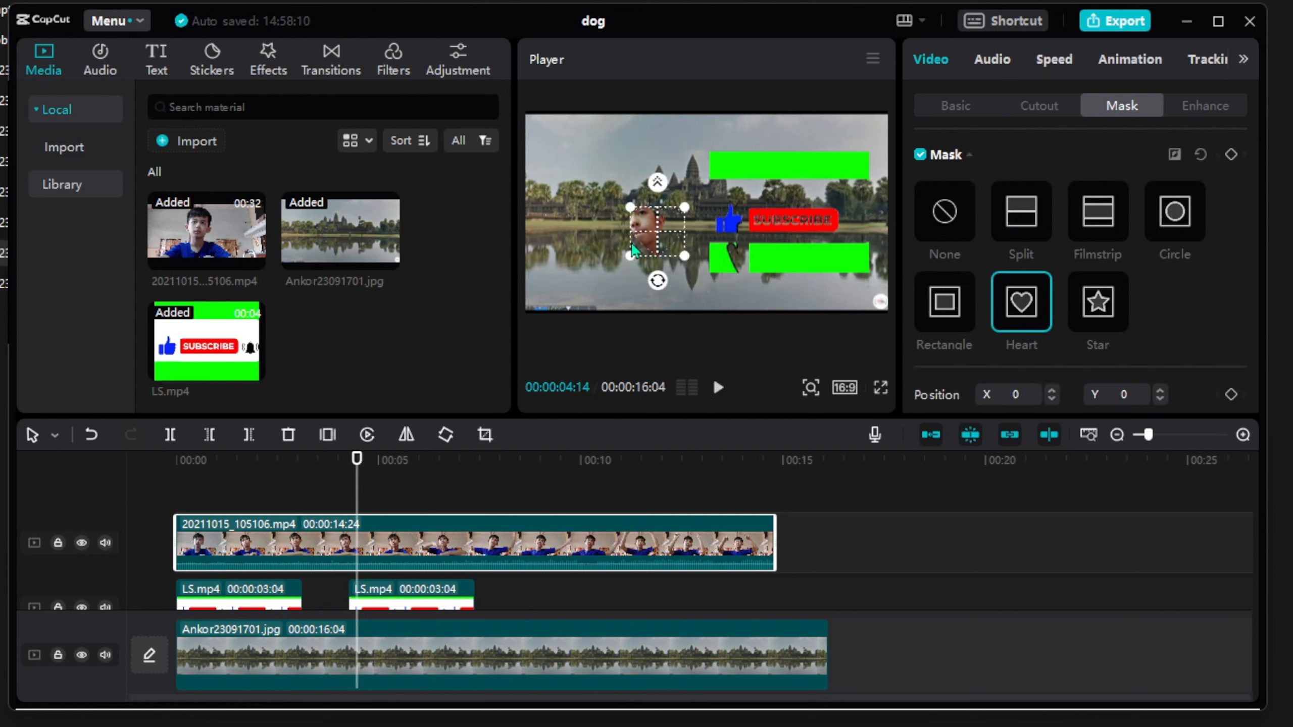
drag(686, 257, 657, 222)
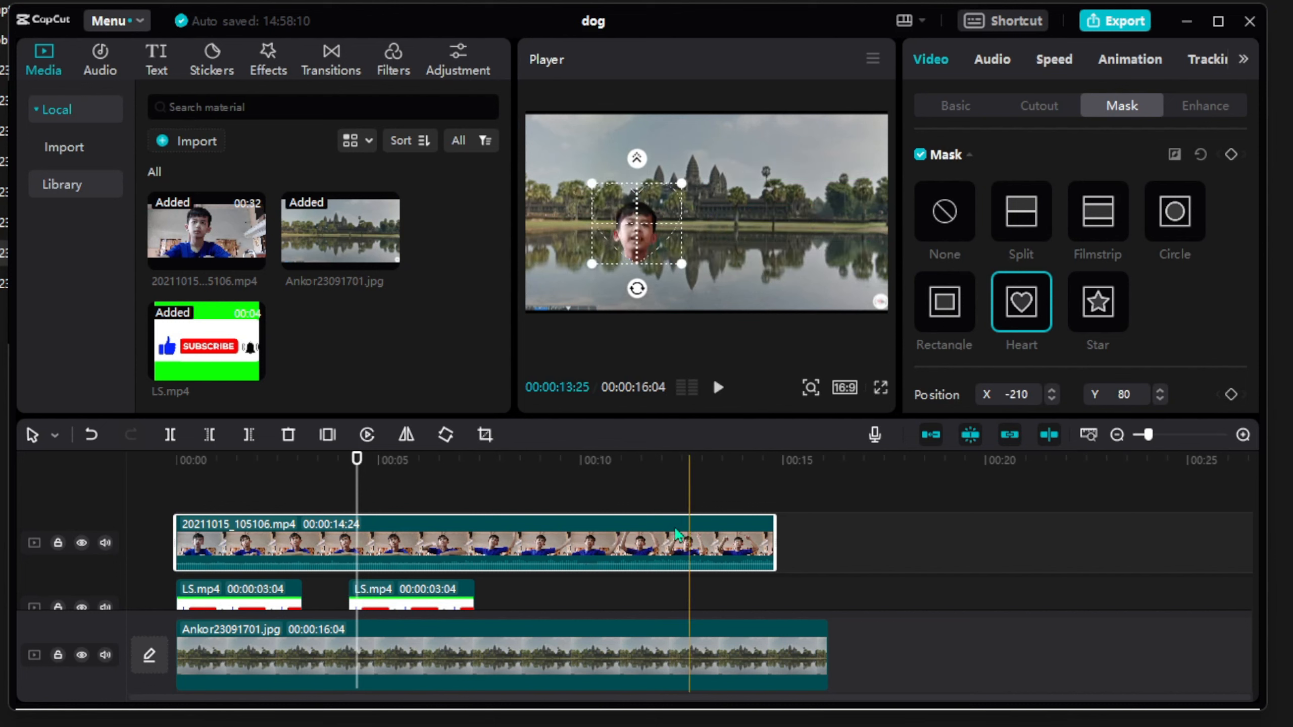
click(719, 388)
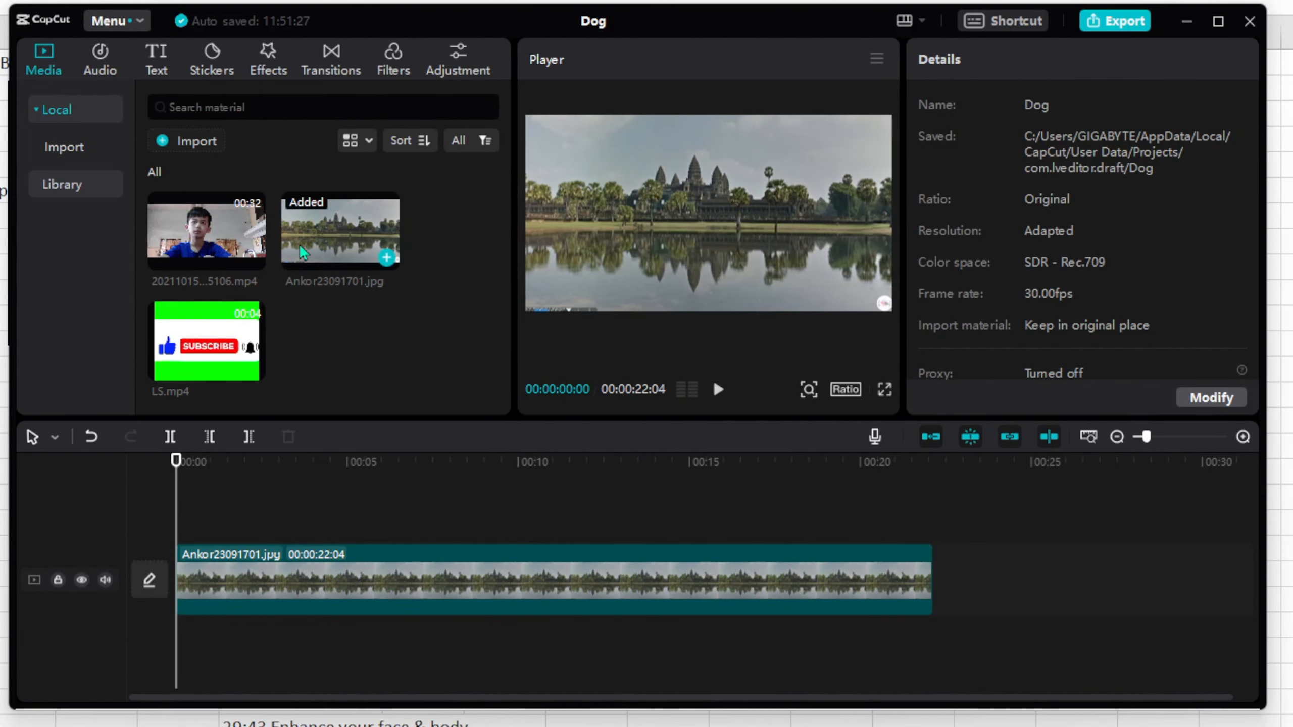
- Add a default text clip above Ankor23091701.jpg at the start of the Dog project's timeline
click(155, 69)
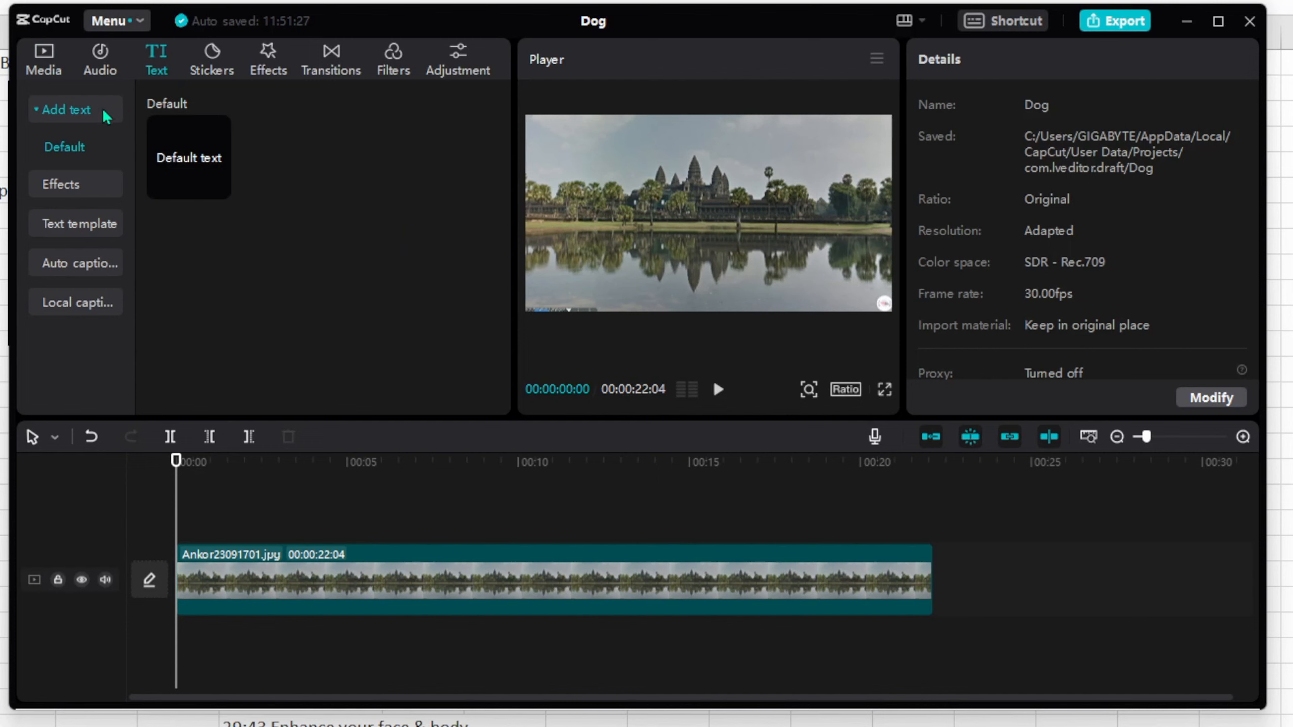
click(85, 114)
click(85, 113)
mouse_move(168, 133)
click(217, 188)
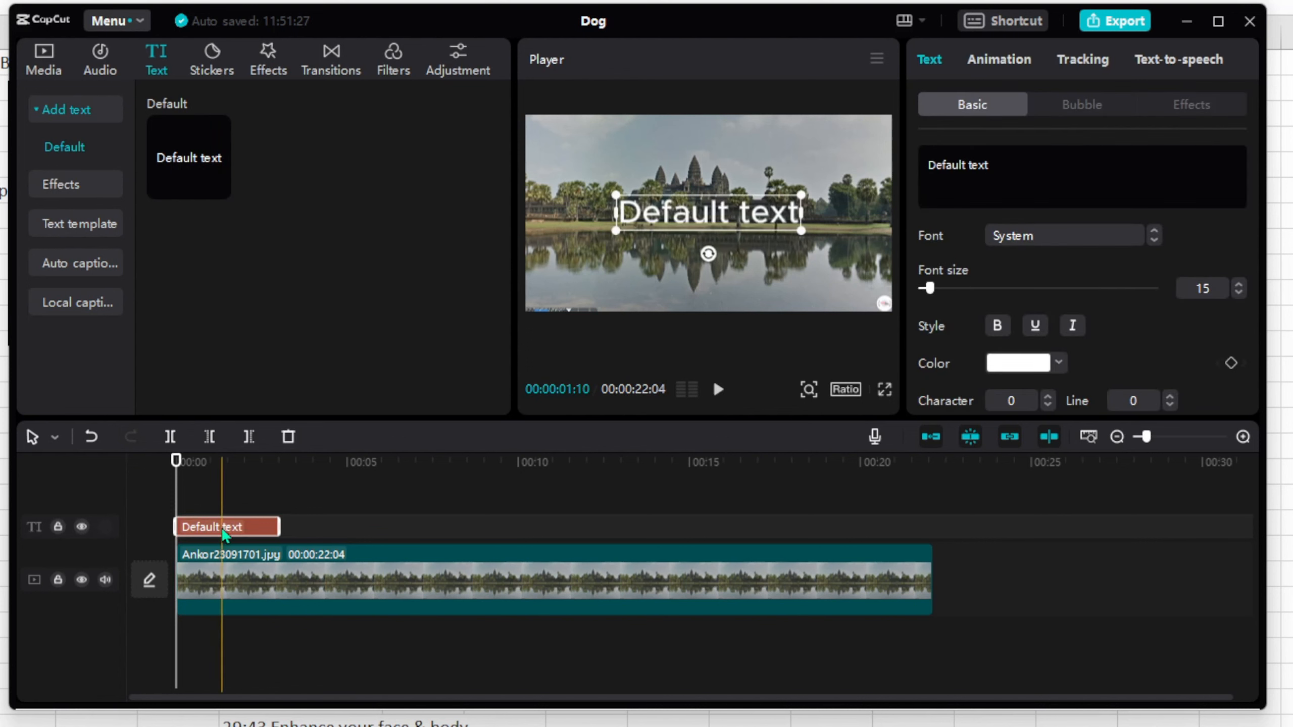
- Replace the default text with "Hello, How are you?"
click(1012, 158)
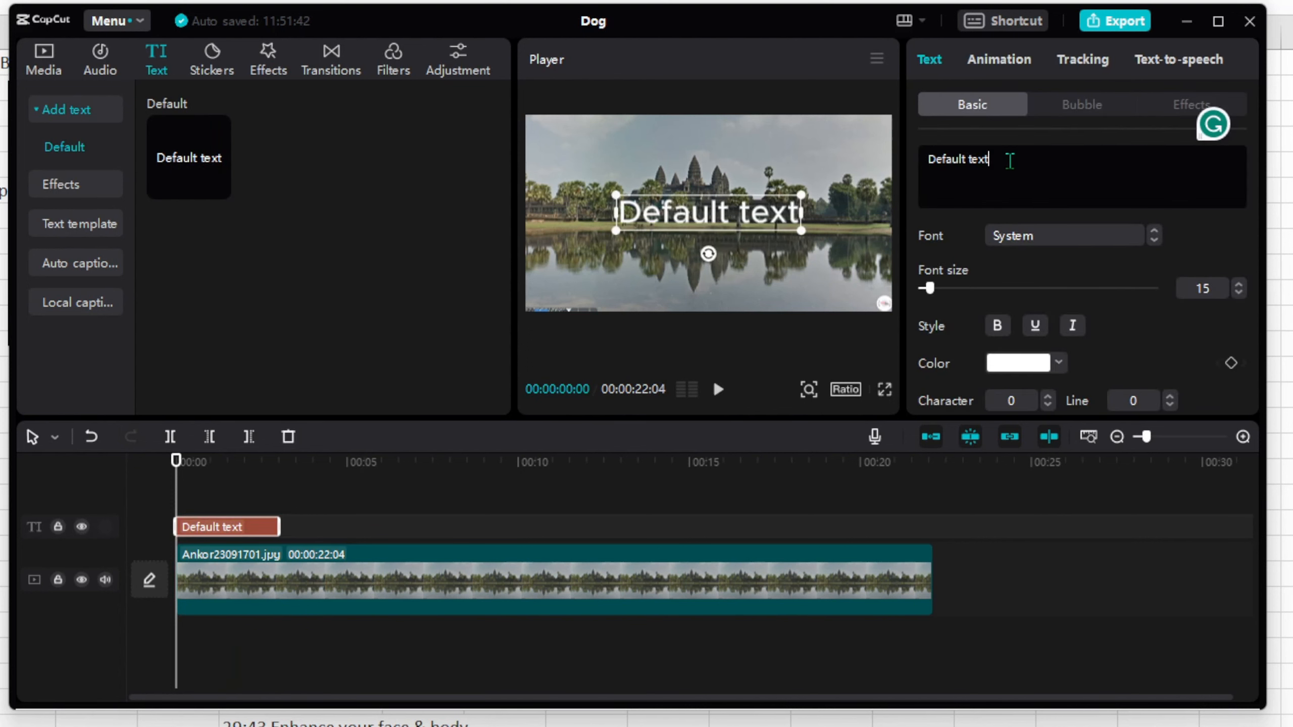
key(ctrl+a)
text(H)
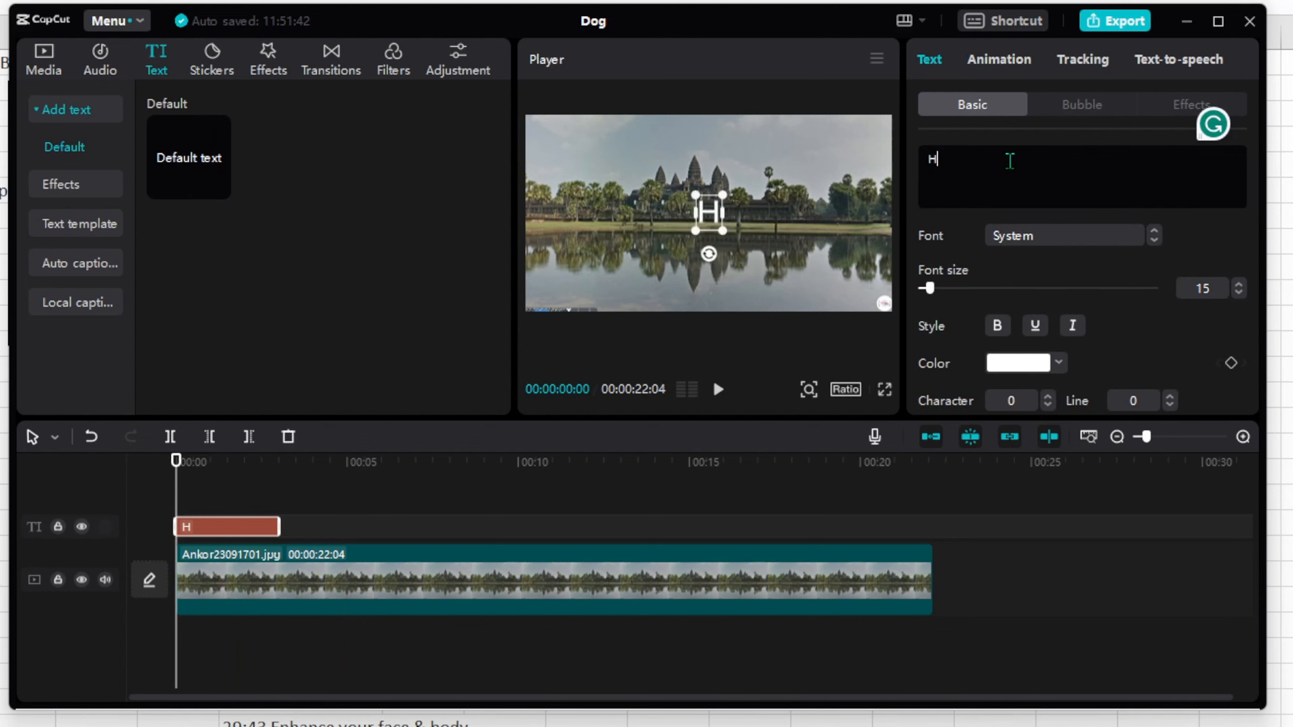
text(ello, How are your)
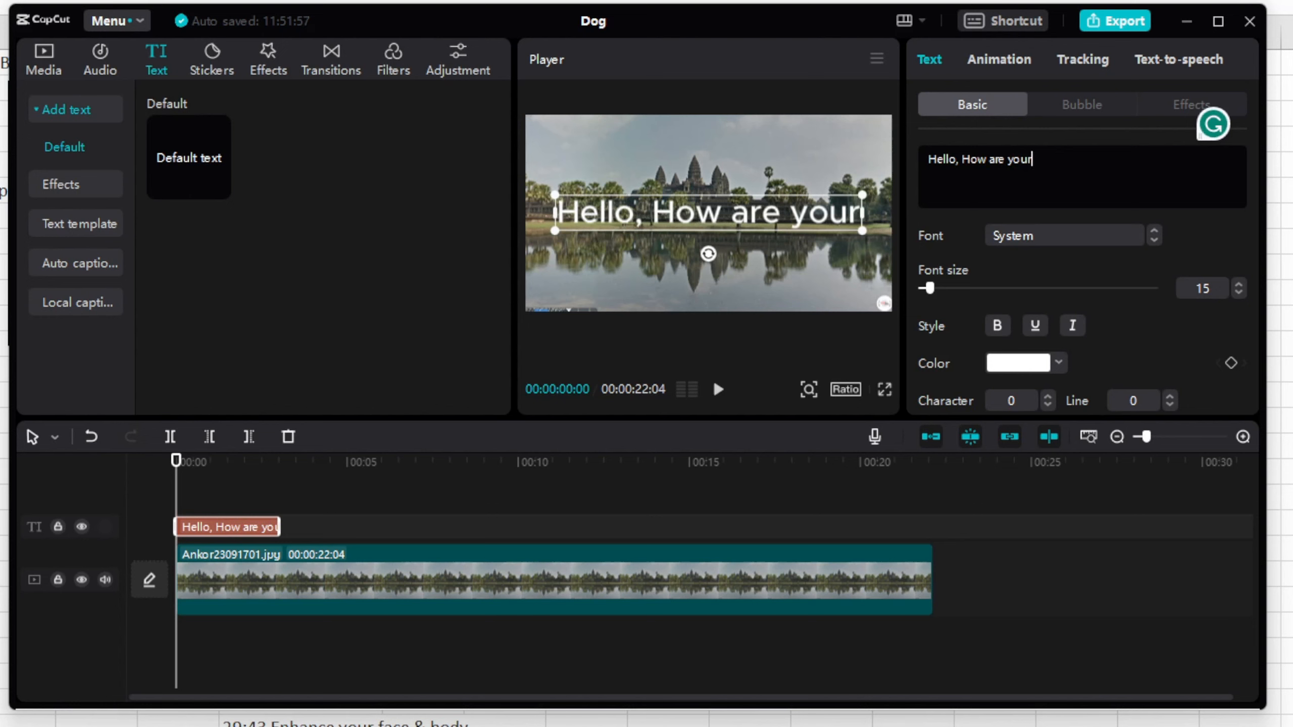
key(BackSpace)
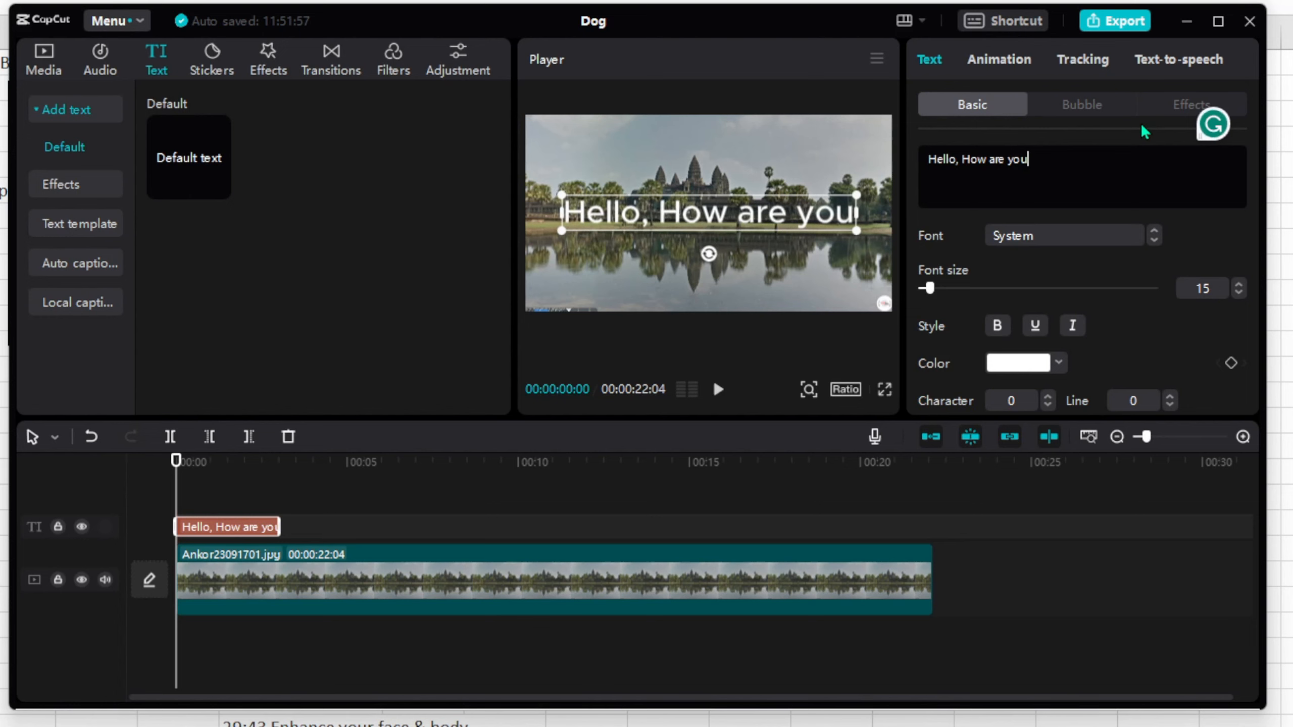
text(?)
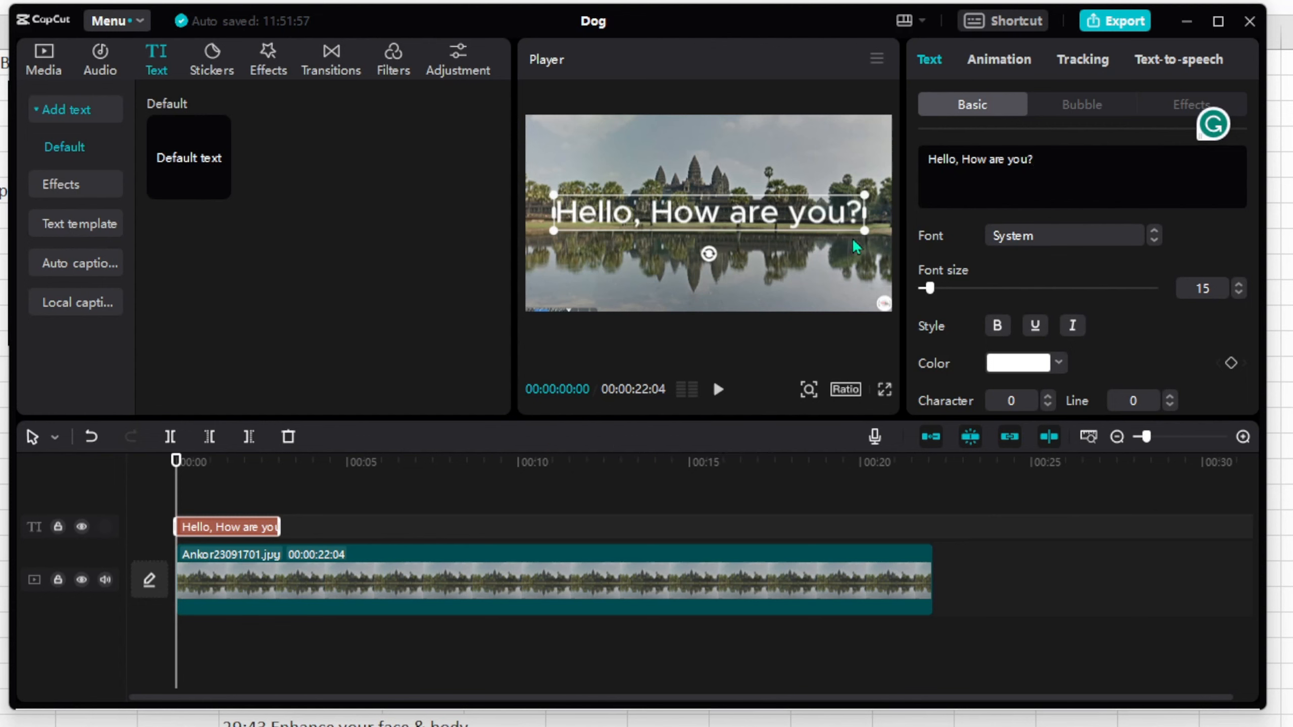
- Move the "Hello, How are you?" text into the sky above the temple and scale it down
drag(769, 217, 770, 156)
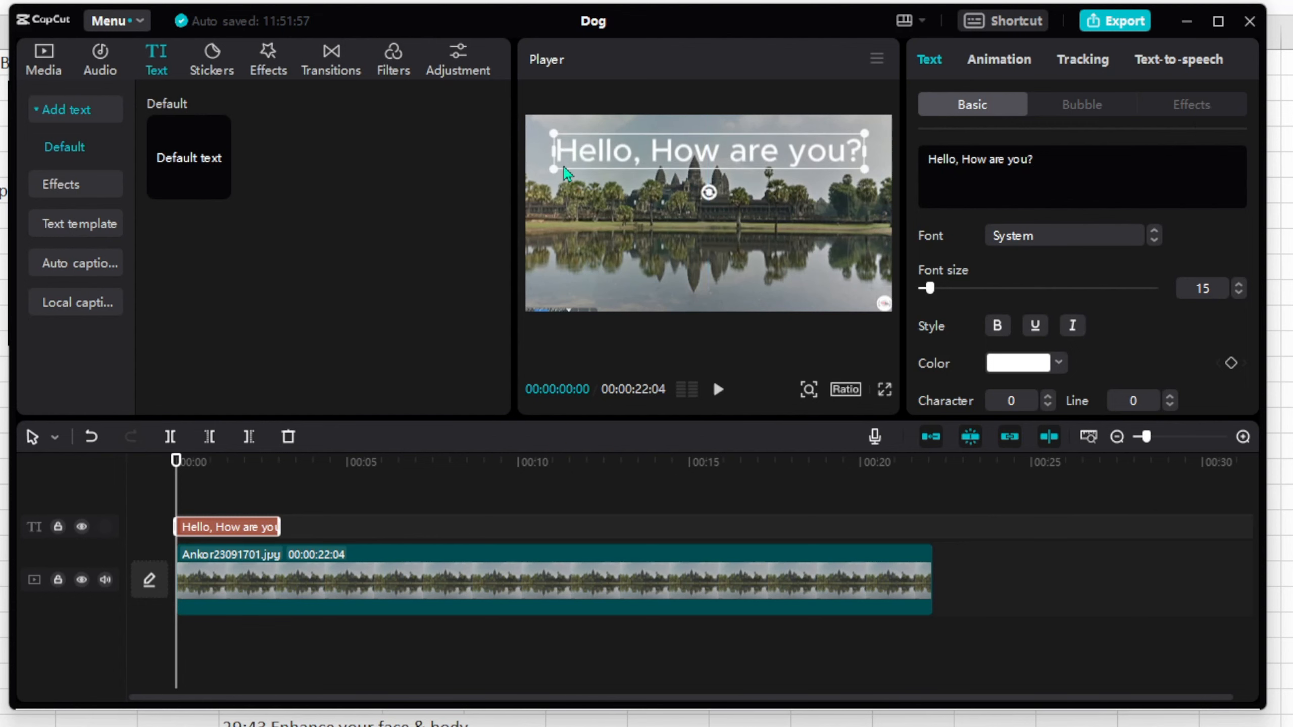
drag(557, 170, 613, 163)
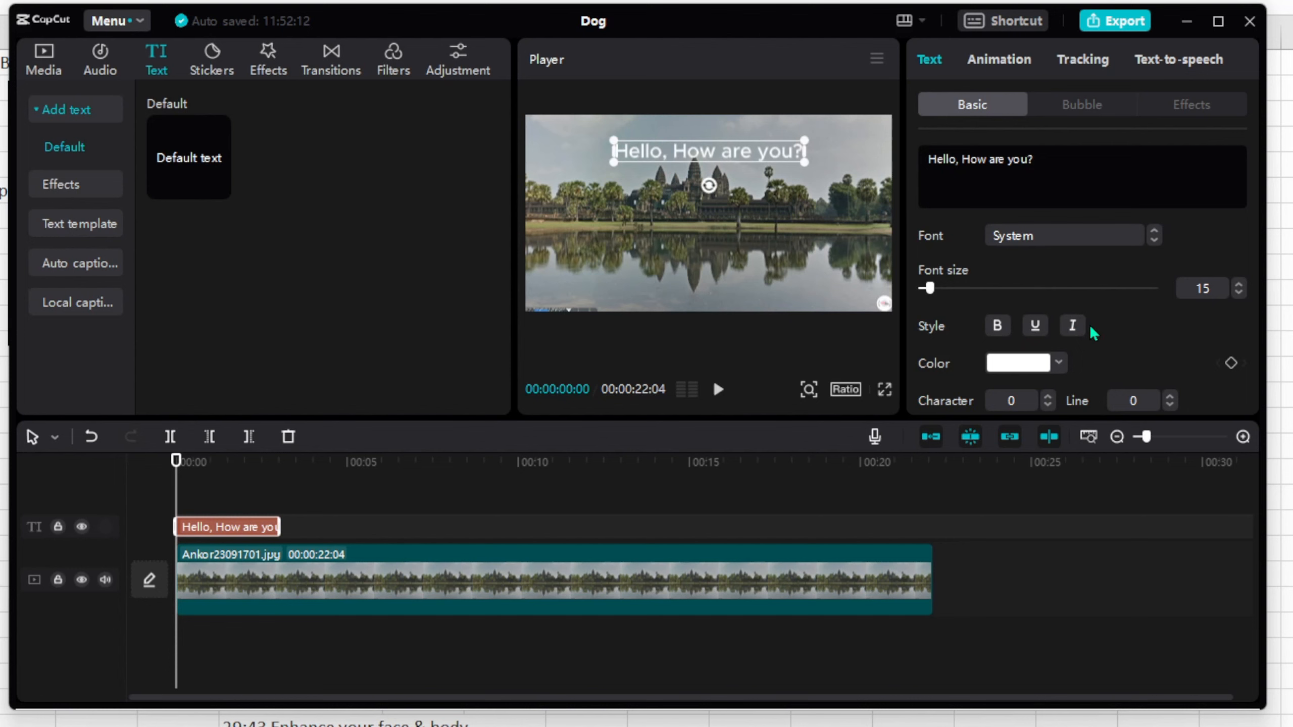
- Apply the preset style with black letters on a yellow background to the "Hello, How are you?" text
scroll(1094, 331, down, 3)
scroll(1097, 332, down, 4)
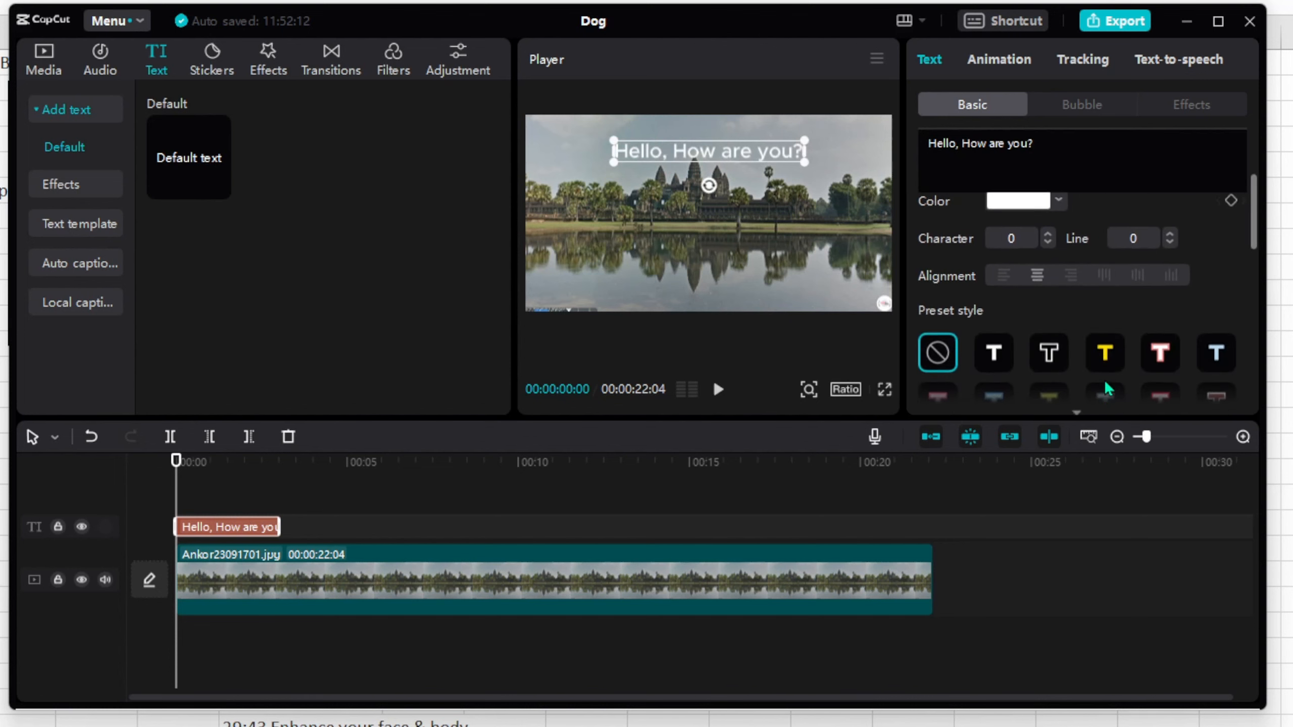
scroll(1105, 380, down, 3)
click(1075, 275)
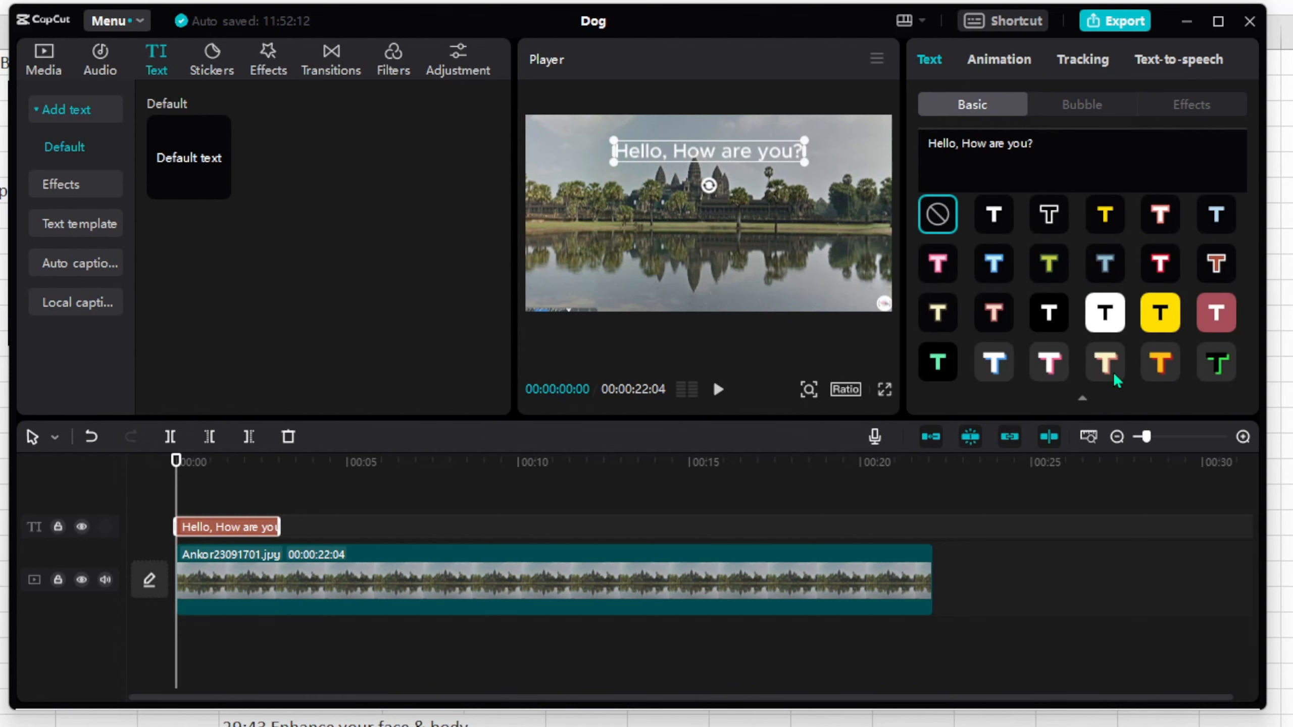
click(1141, 320)
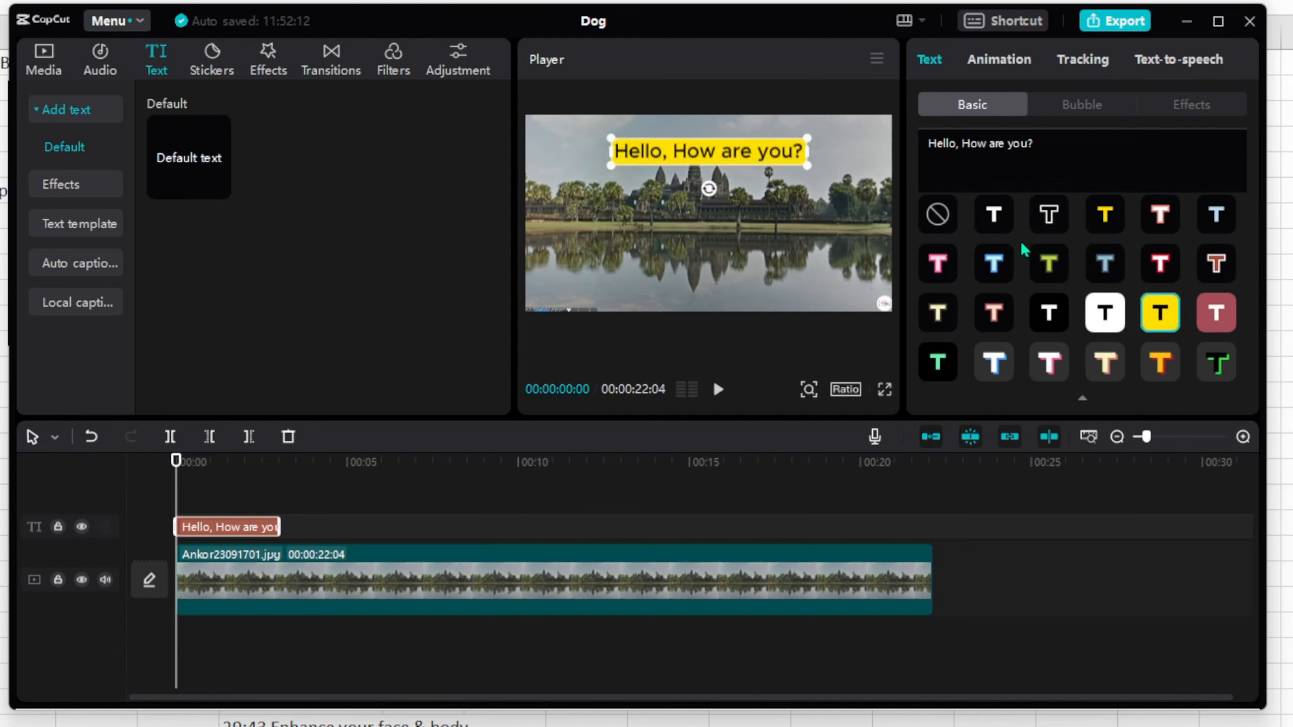
- Generate text-to-speech audio from the "Hello, How are you?" text with the Joey voice and play it back
click(1161, 66)
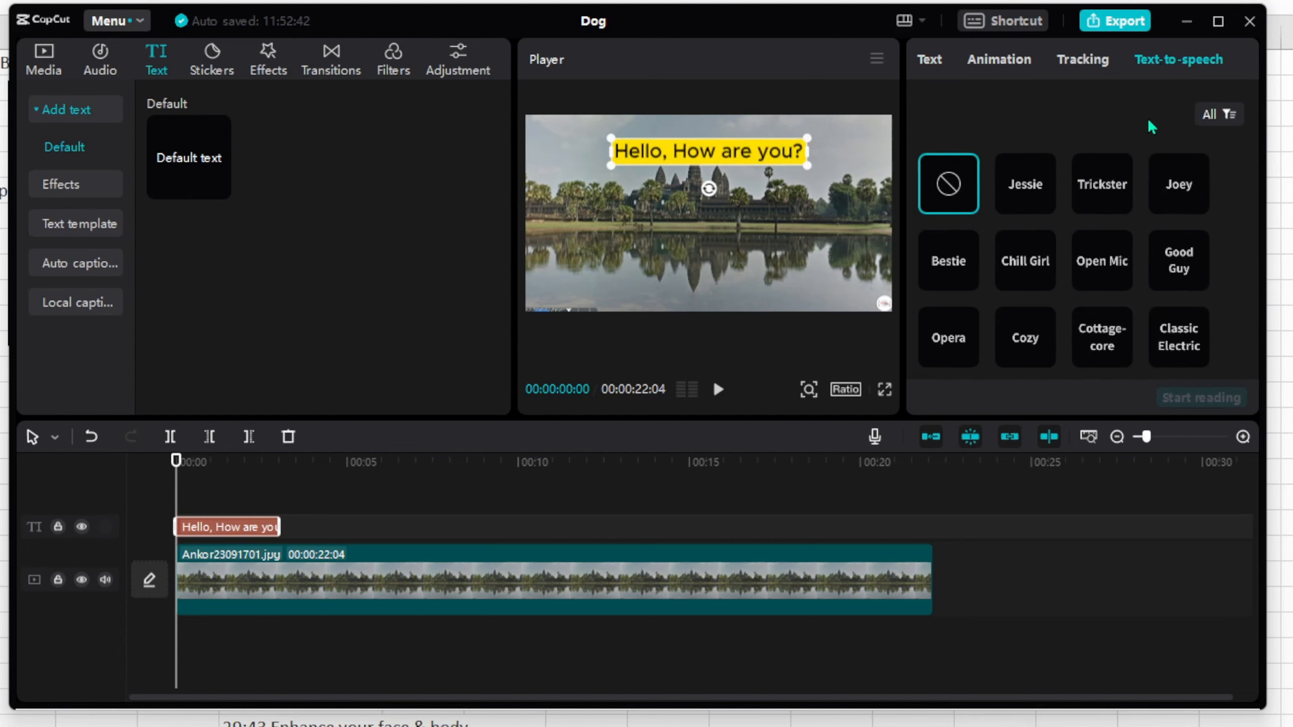
click(1028, 184)
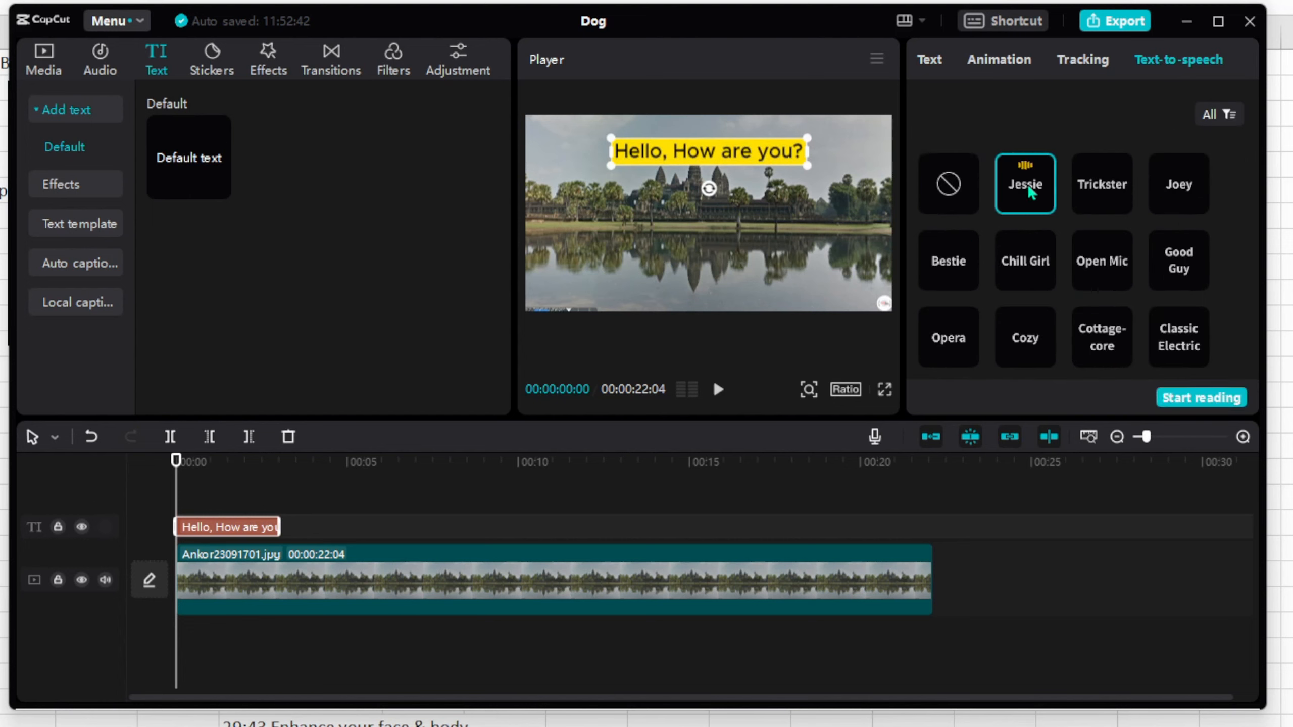
click(1180, 188)
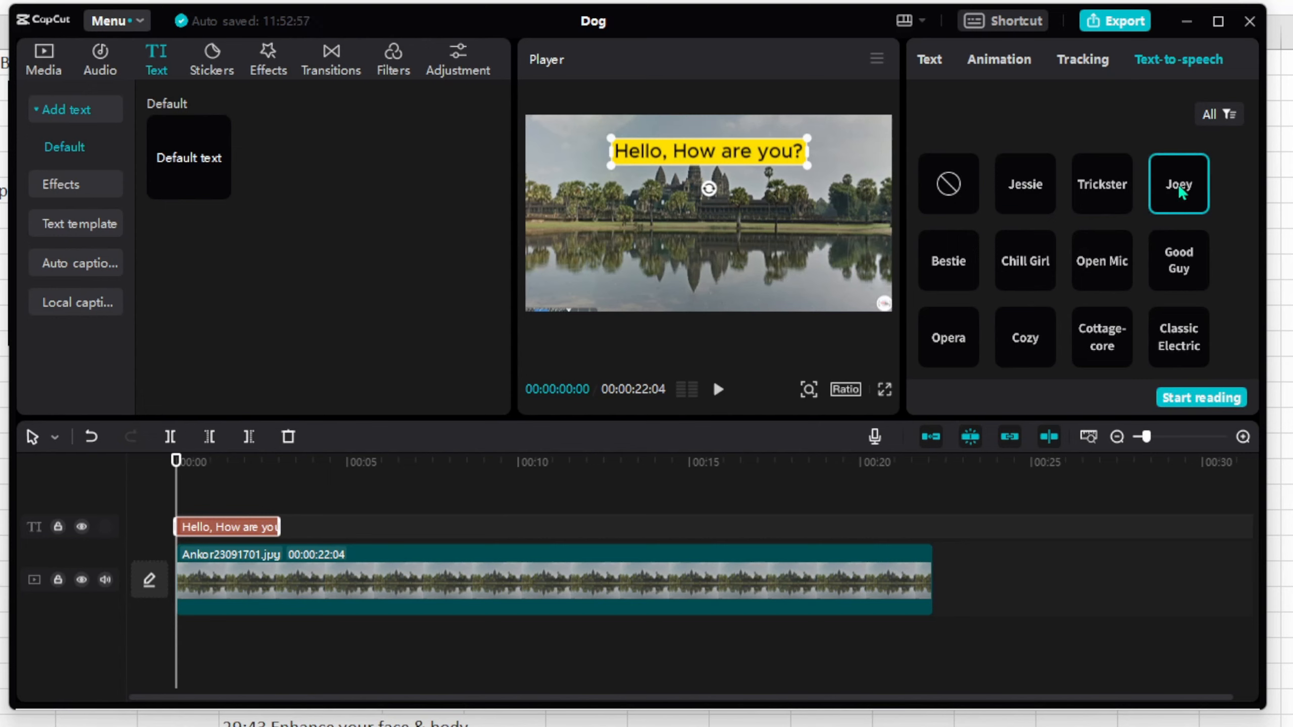
click(1216, 401)
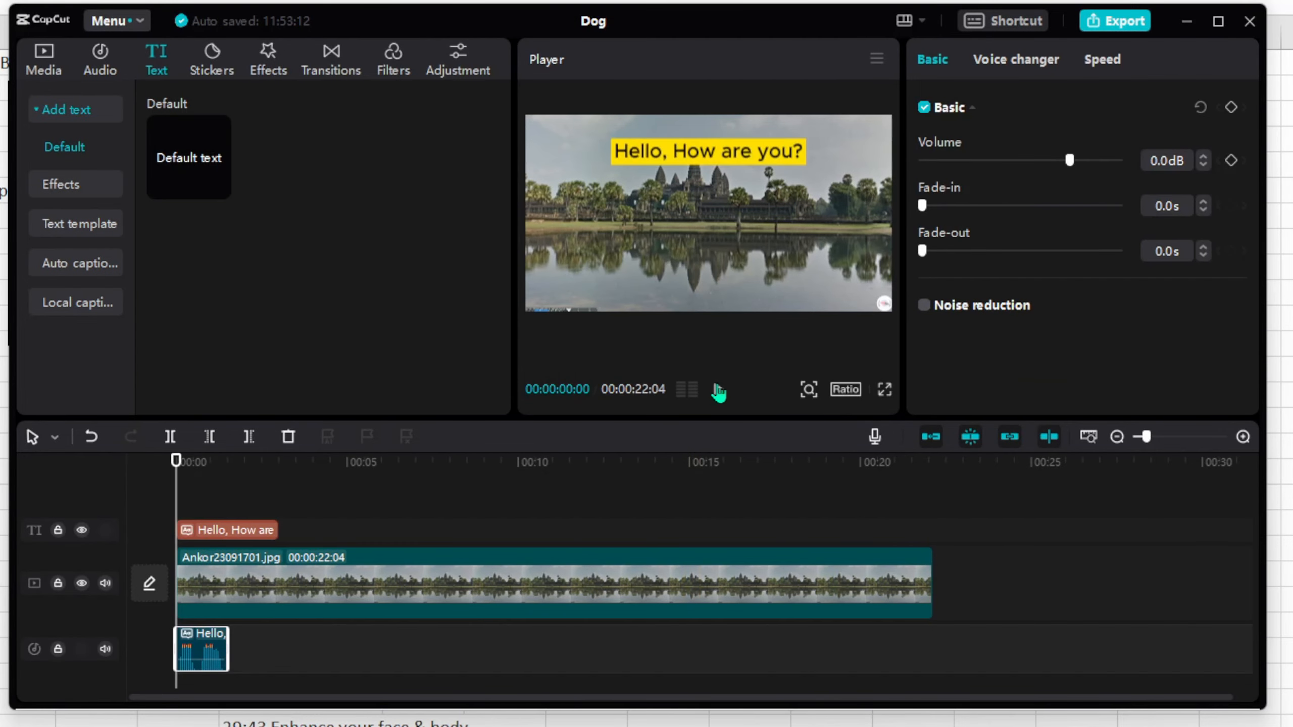
click(719, 390)
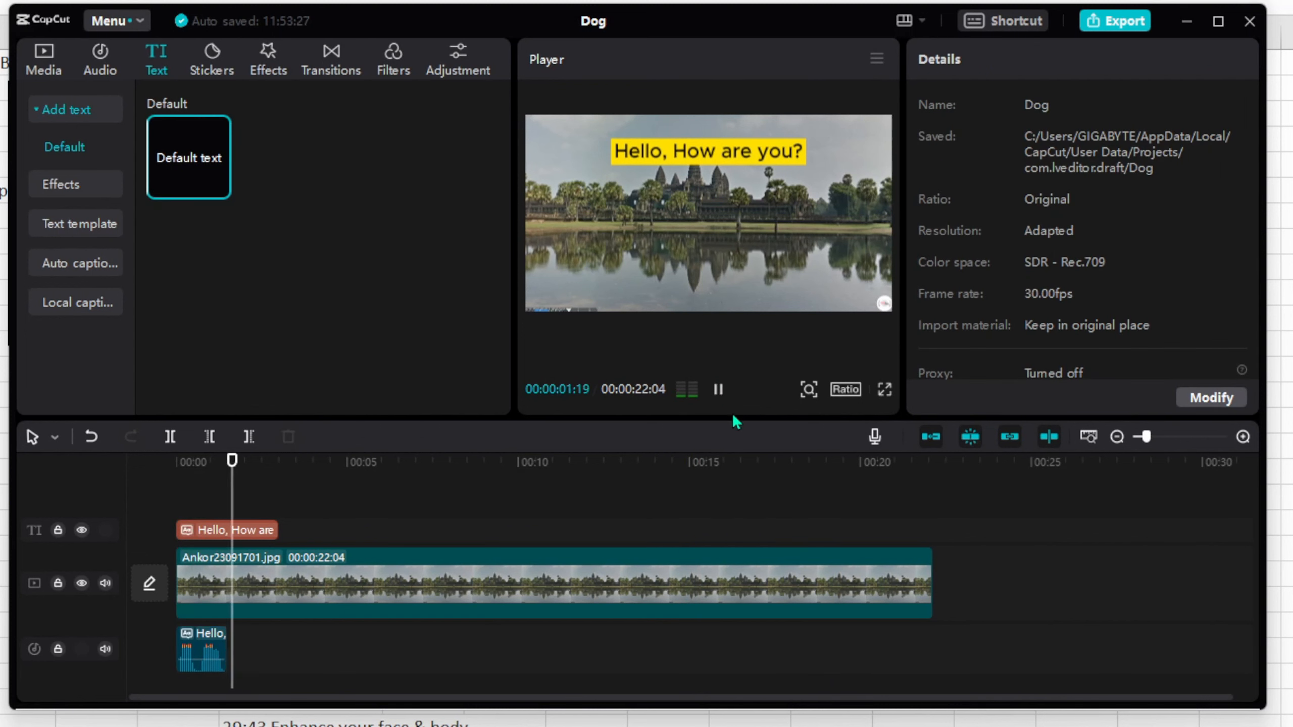
key(space)
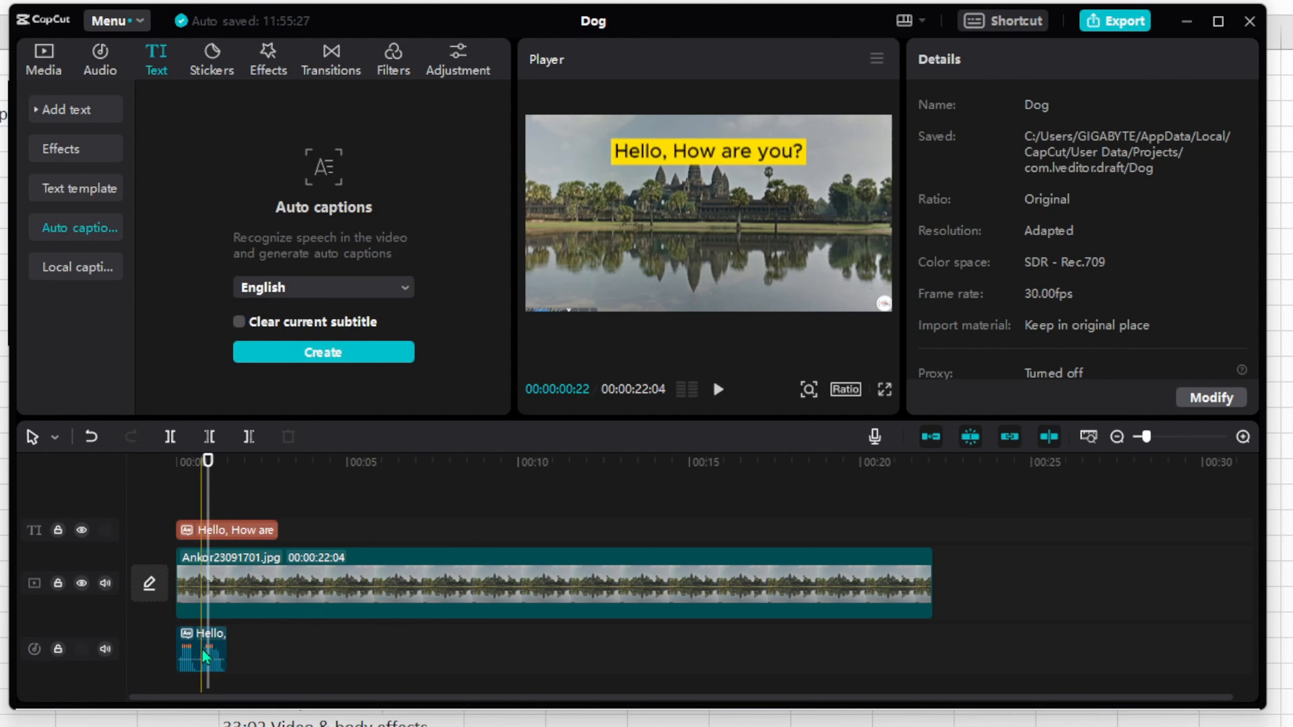
- Create English auto captions from the speech clip and give them the preset style with black letters on a white background
click(193, 648)
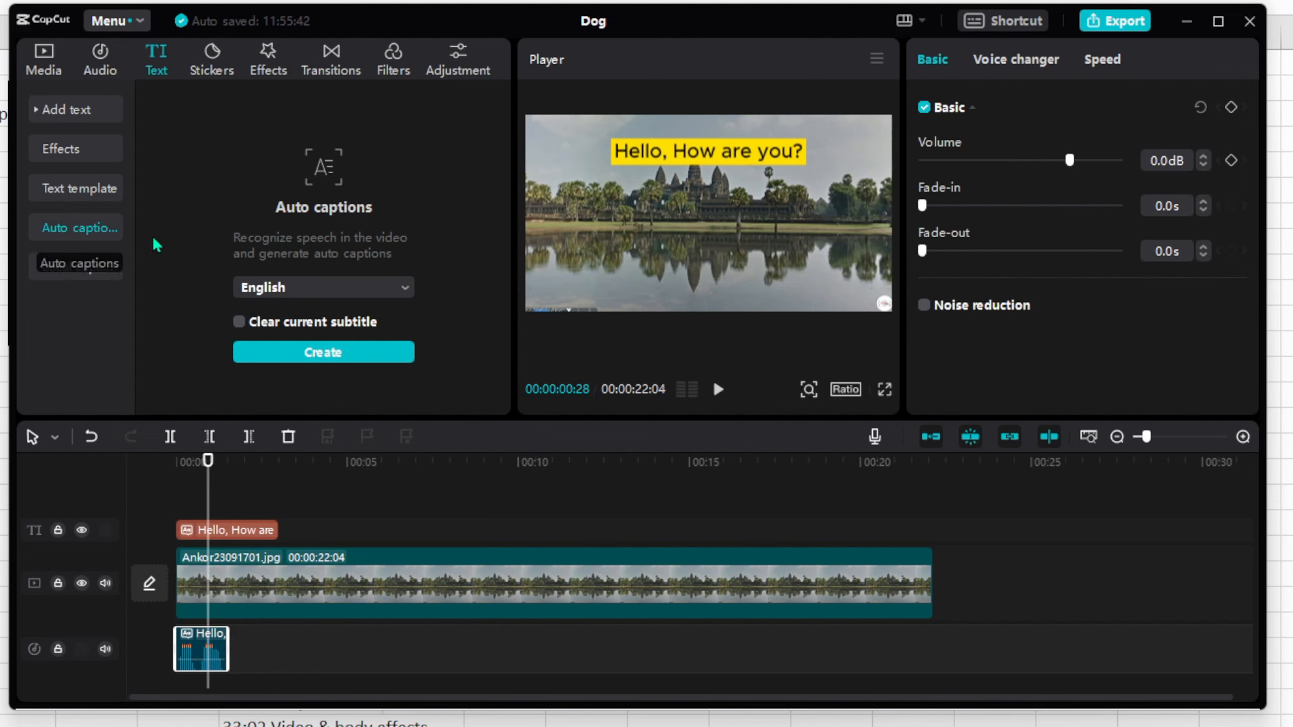
click(337, 363)
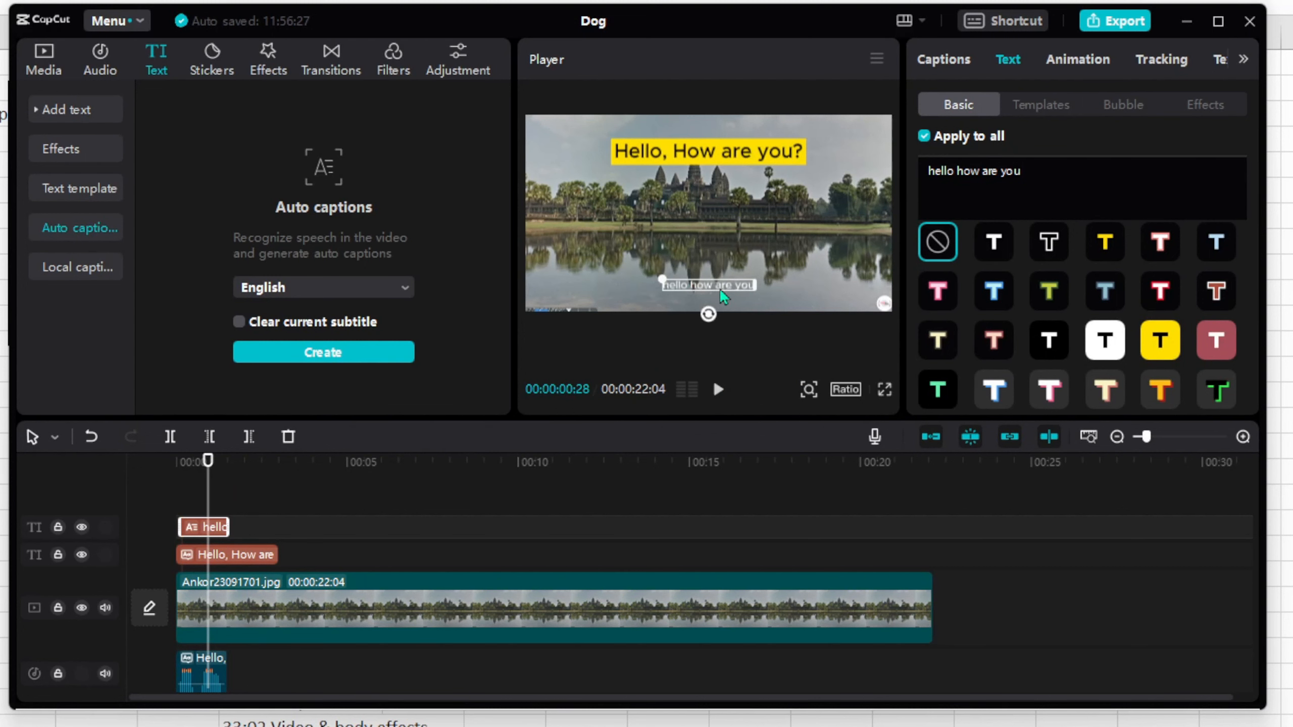
click(1109, 343)
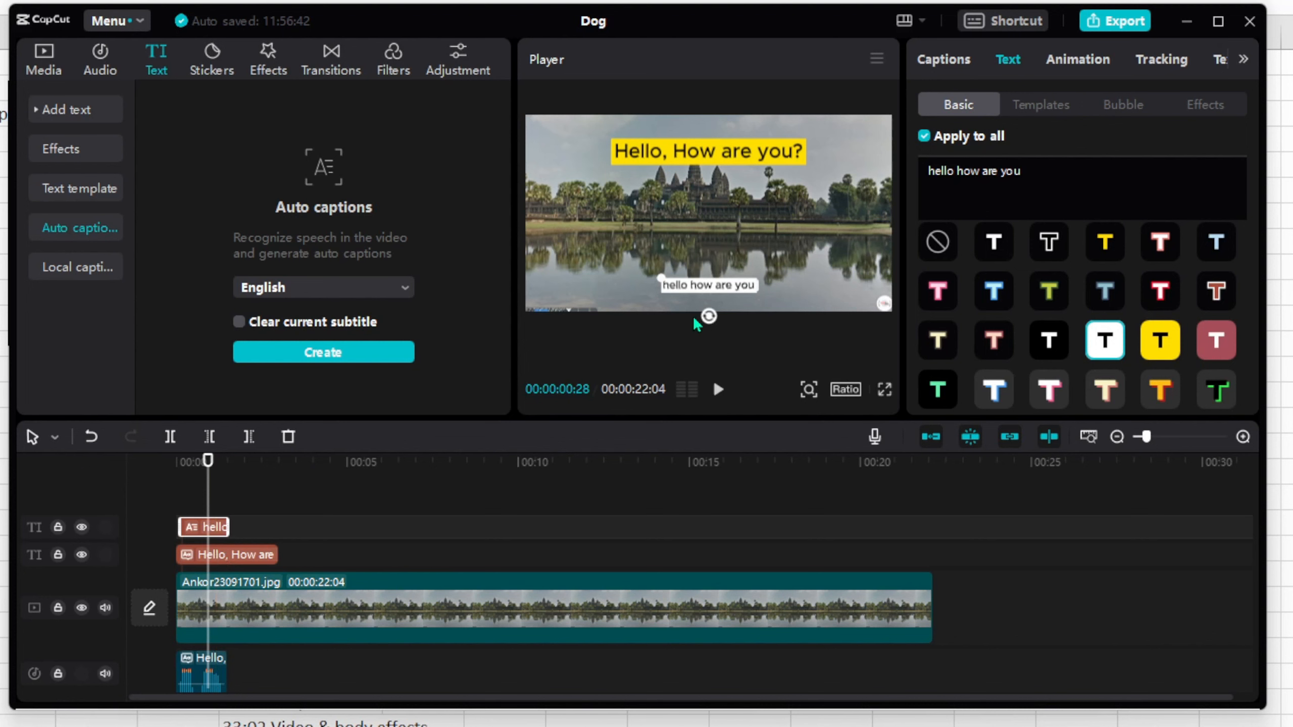
drag(207, 461, 158, 481)
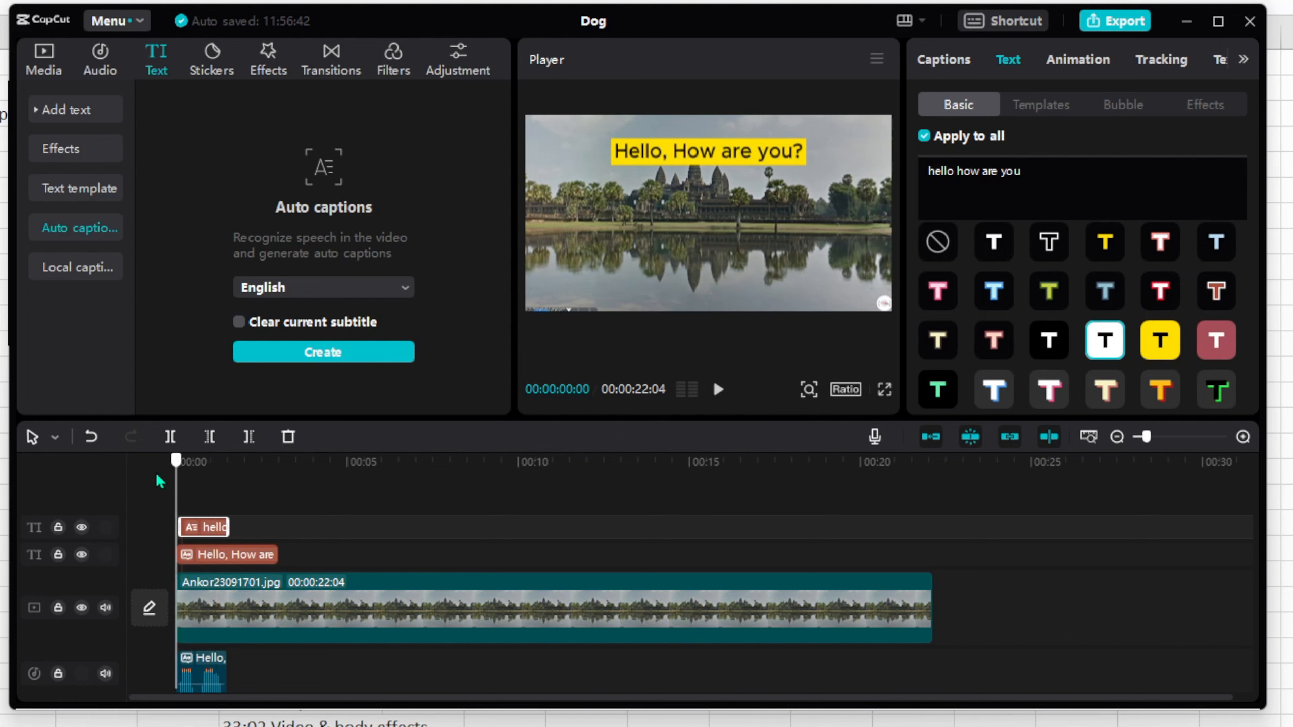
- Play the project from the start to check the speech audio and the caption together
click(719, 390)
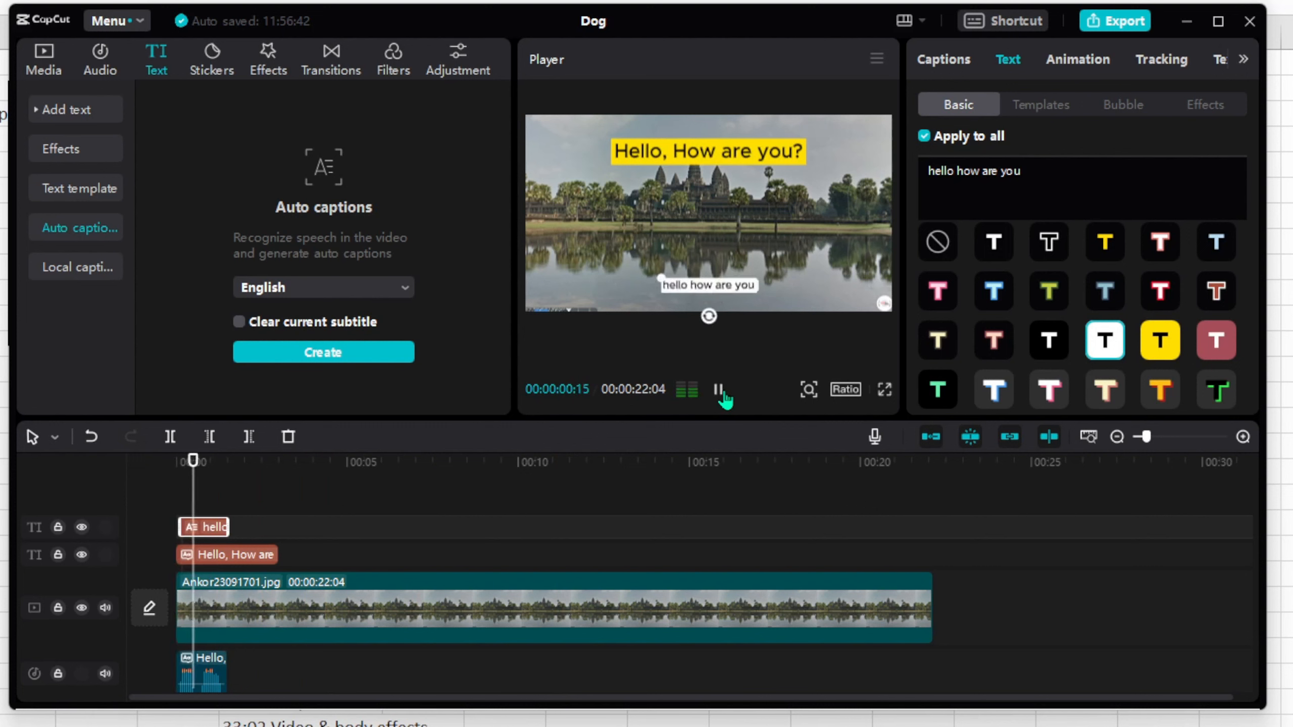
click(724, 392)
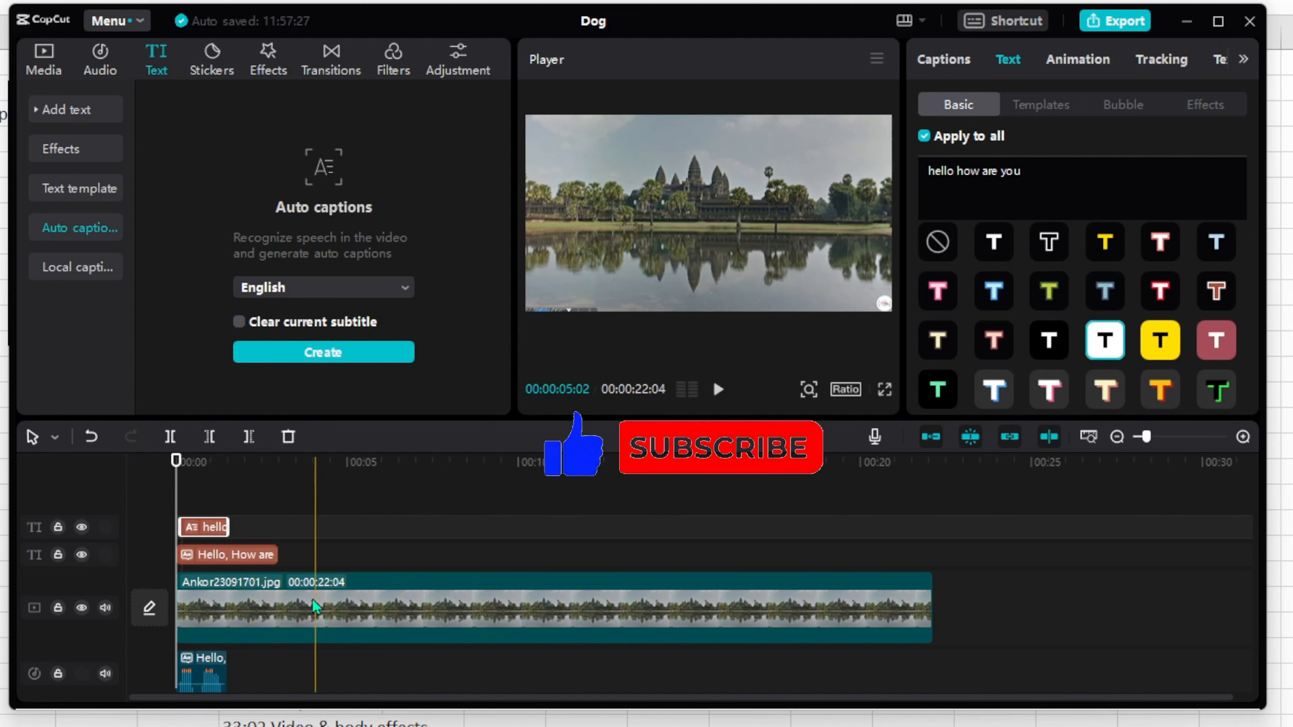
click(718, 389)
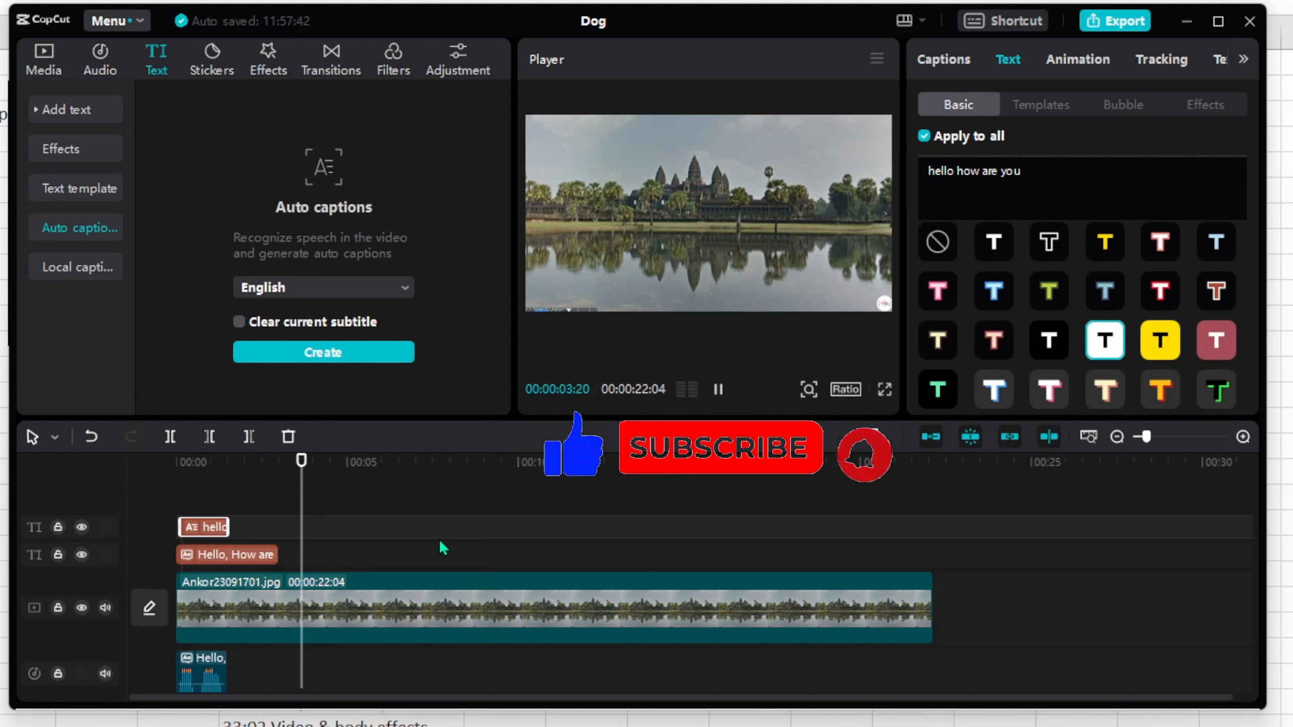
- Extend the "Hello, How are you?" text to about 20 seconds and the caption to about 15 seconds, and preview the result
drag(275, 550, 881, 552)
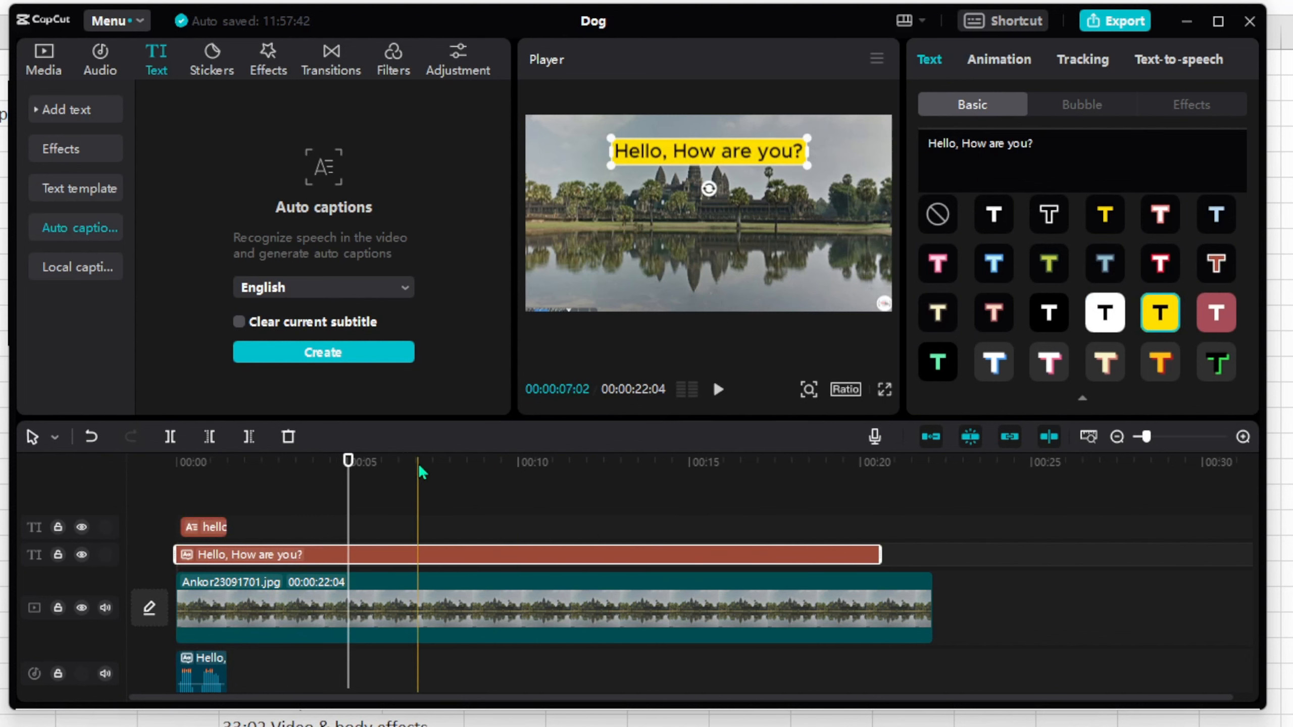
key(Home)
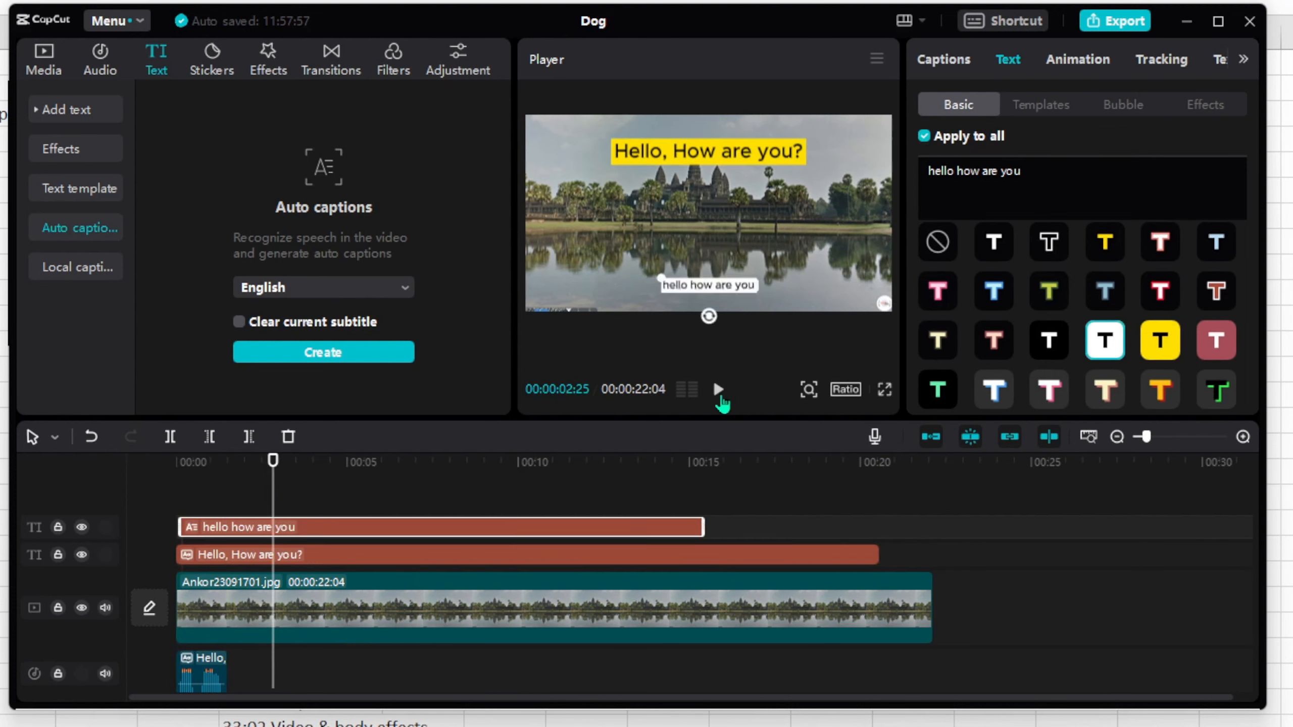
click(720, 393)
click(723, 396)
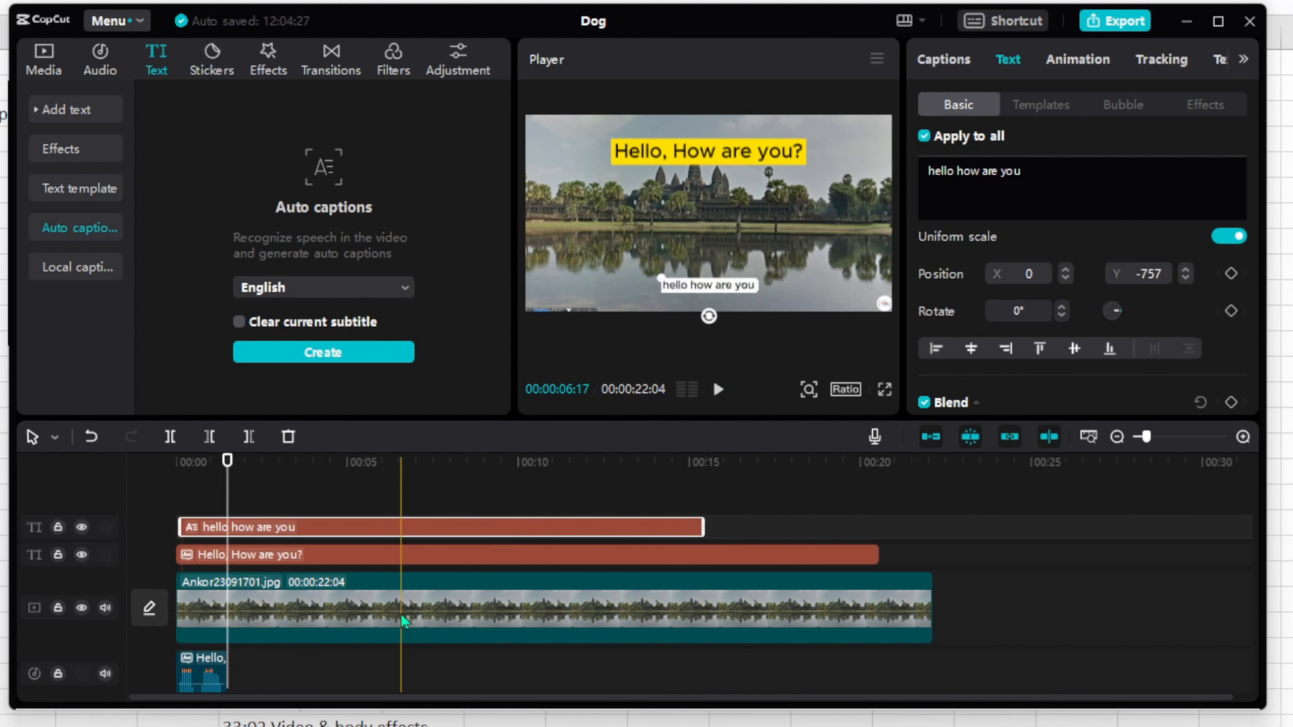
- Try rotating the Ankor23091701.jpg background image clockwise by about 10°
click(400, 612)
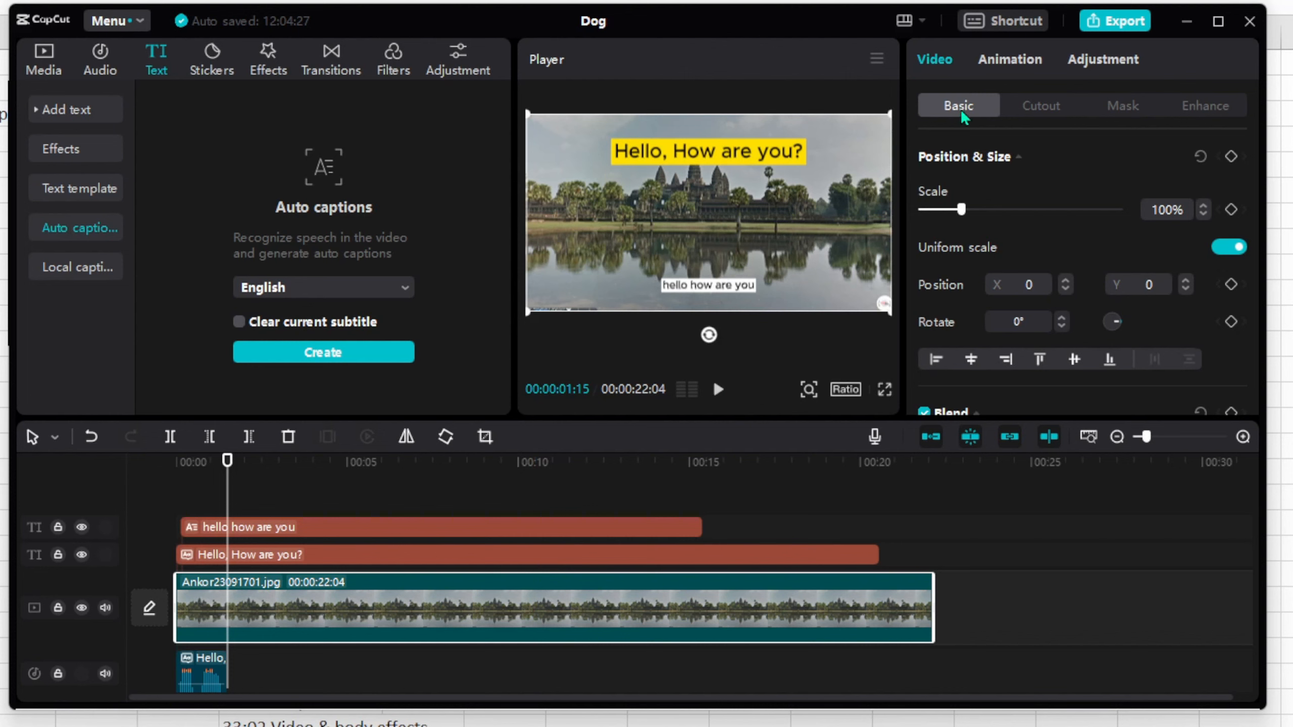
click(1063, 319)
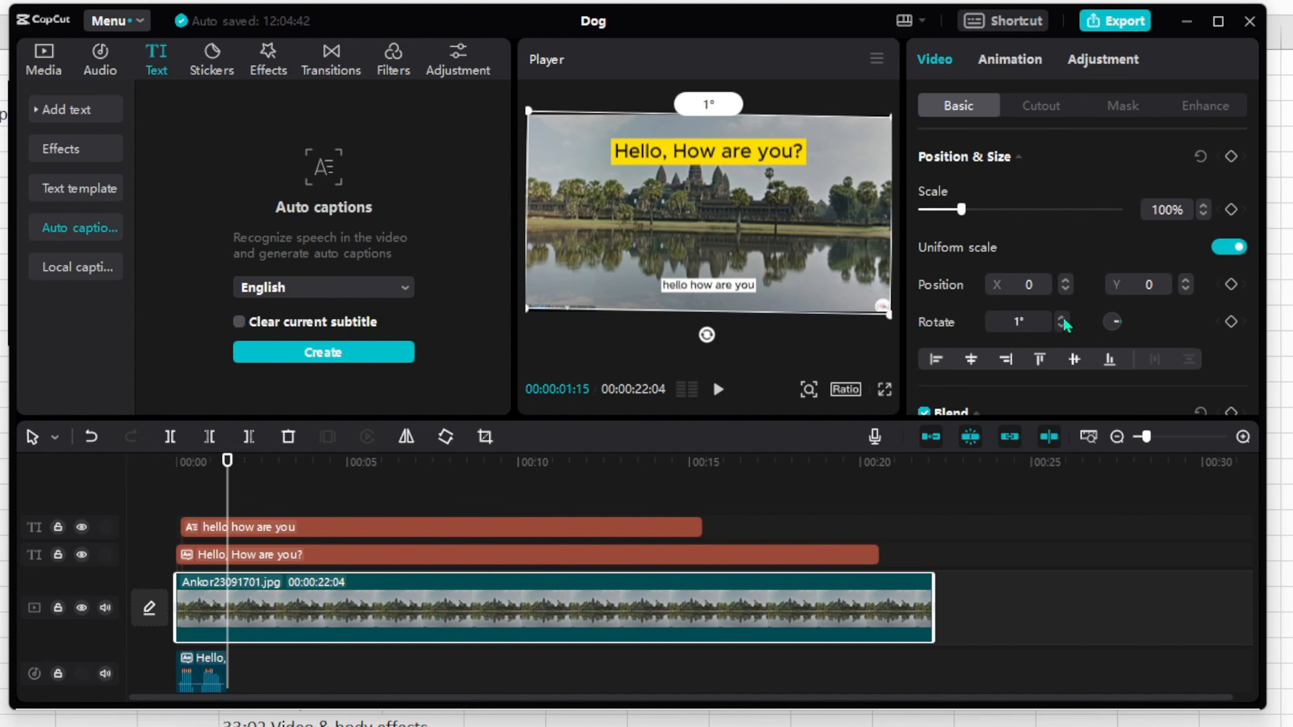
click(1063, 319)
click(1062, 319)
click(1063, 319)
click(1062, 318)
click(1063, 319)
click(1062, 319)
click(1063, 319)
click(1062, 319)
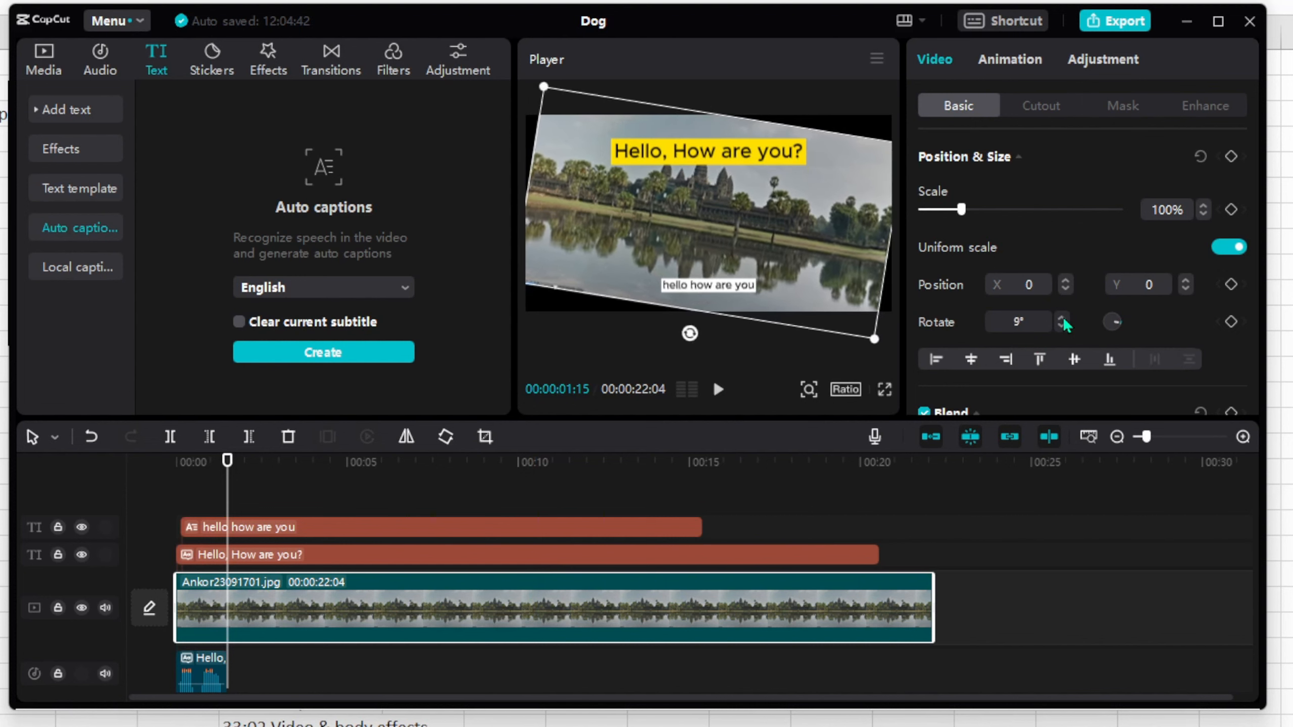
click(1062, 318)
- Set the background image's rotation back to 0°
click(1060, 327)
click(1060, 327)
click(1060, 328)
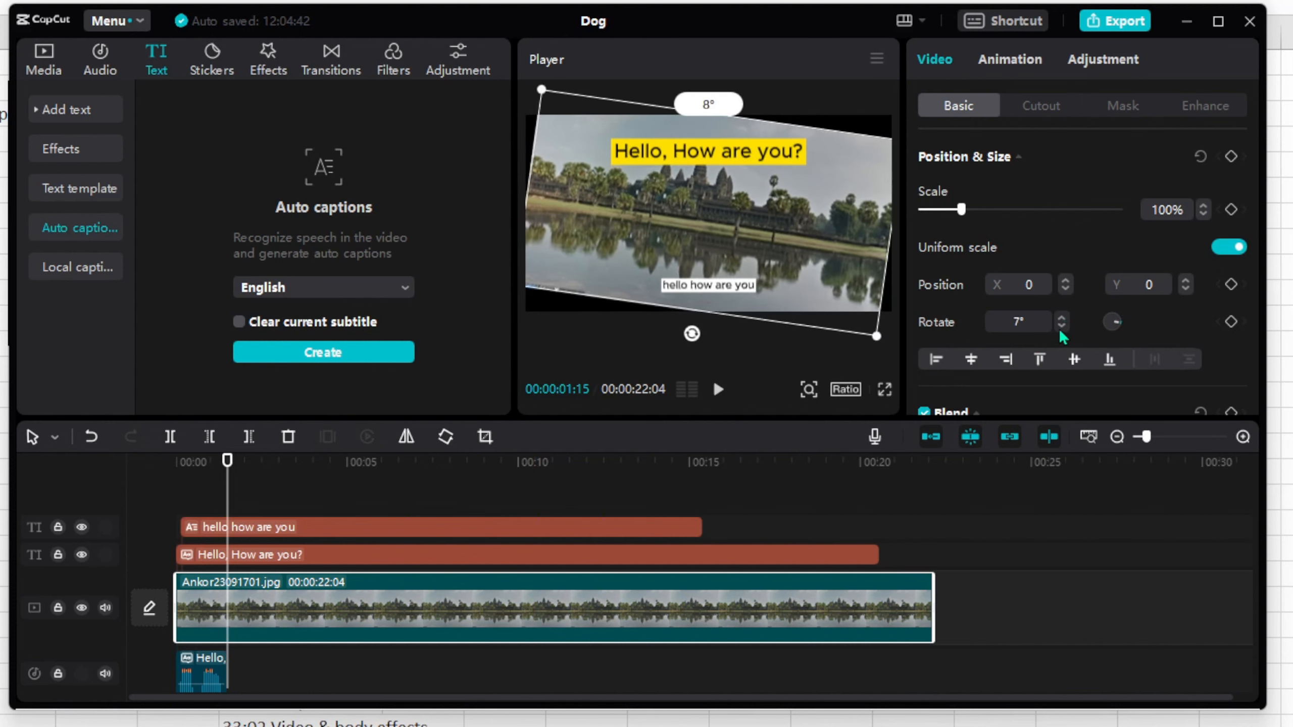
click(1060, 327)
click(1060, 327)
click(1060, 327)
click(1060, 328)
click(1060, 327)
click(1059, 327)
click(1060, 327)
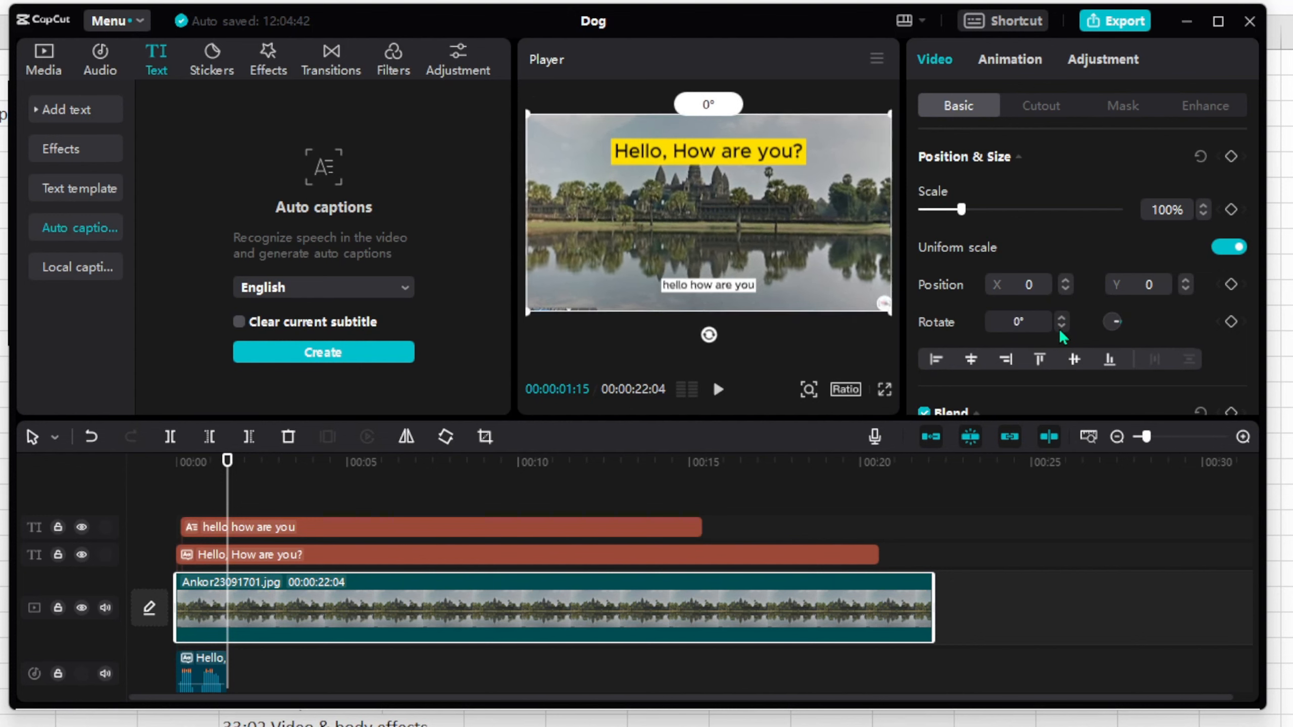
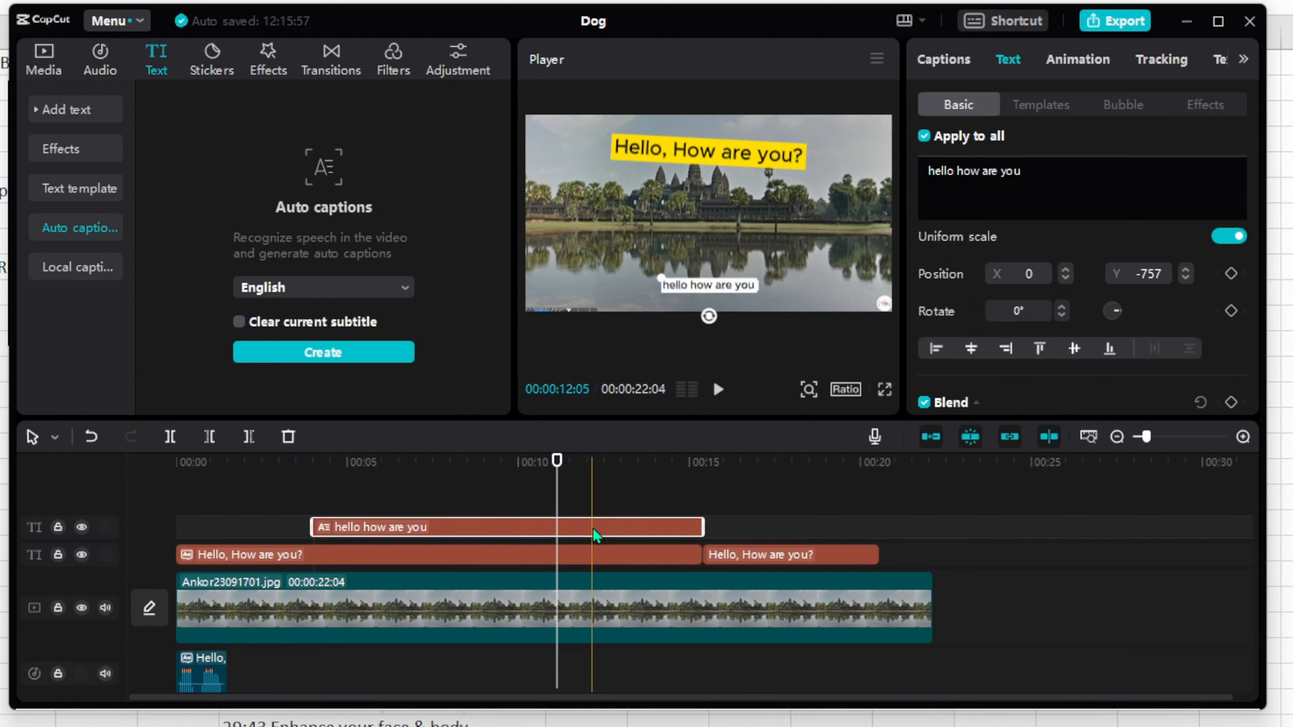
- Cut off the caption clip after 00:00:11:04 and split the first "Hello, How are you?" text clip at the same point
click(248, 438)
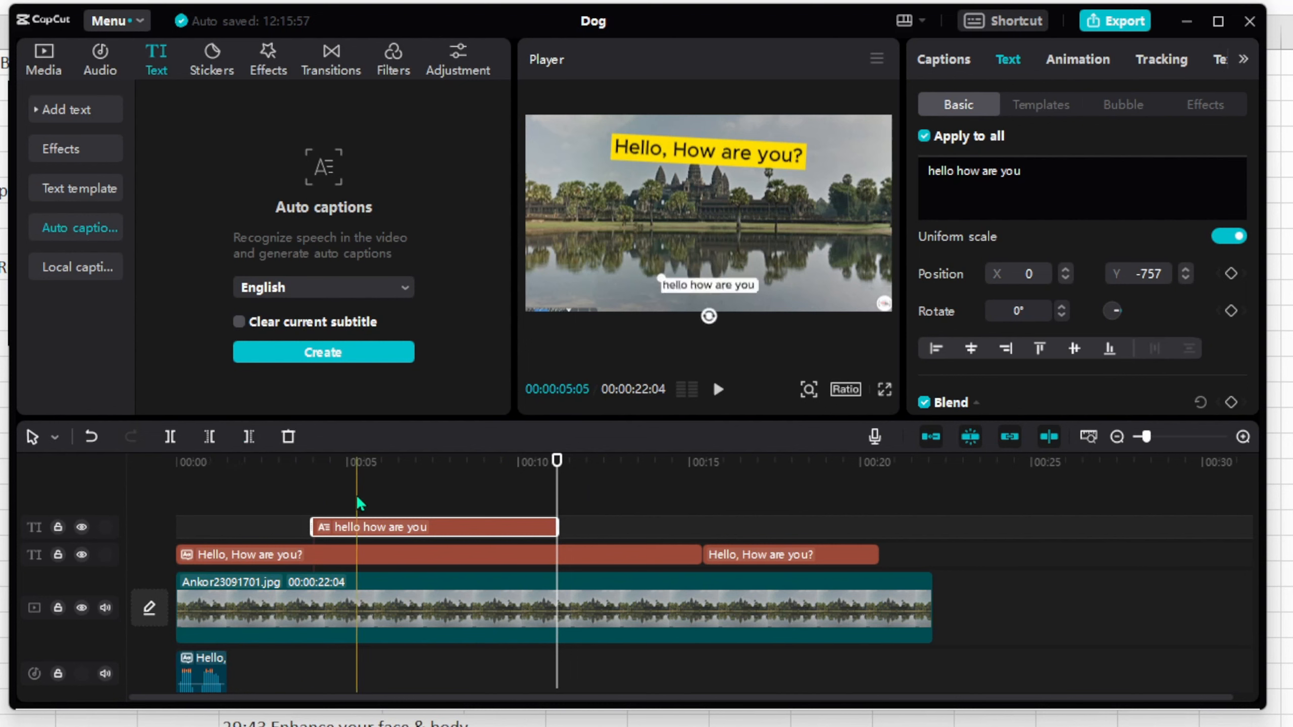
click(593, 556)
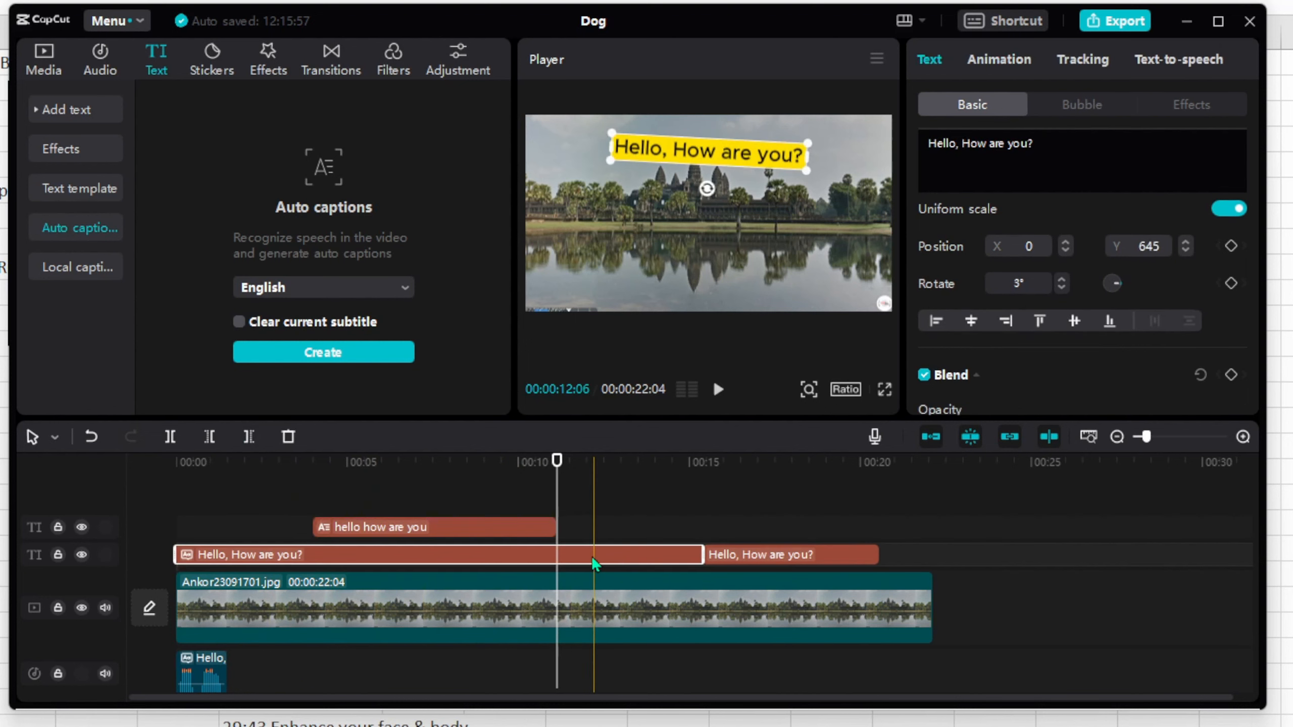
click(170, 436)
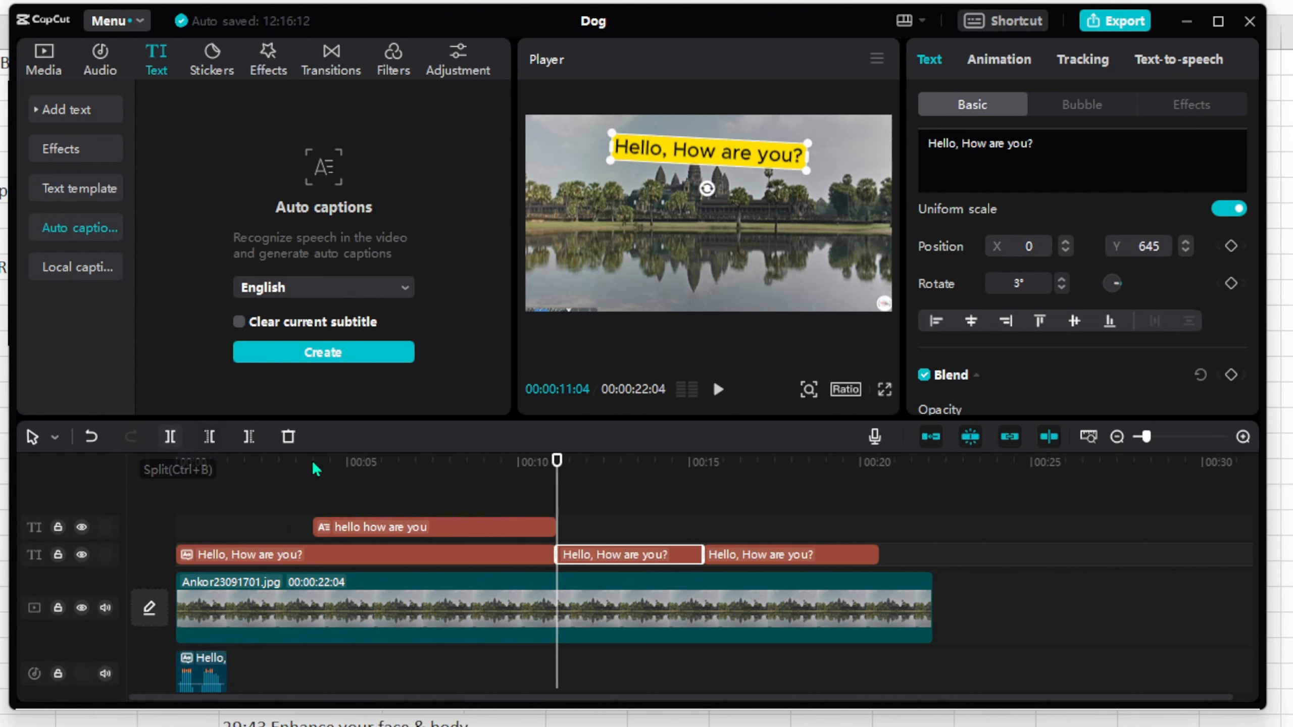
- Delete the middle "Hello, How are you?" text segment between about 11 and 15 seconds
right_click(633, 558)
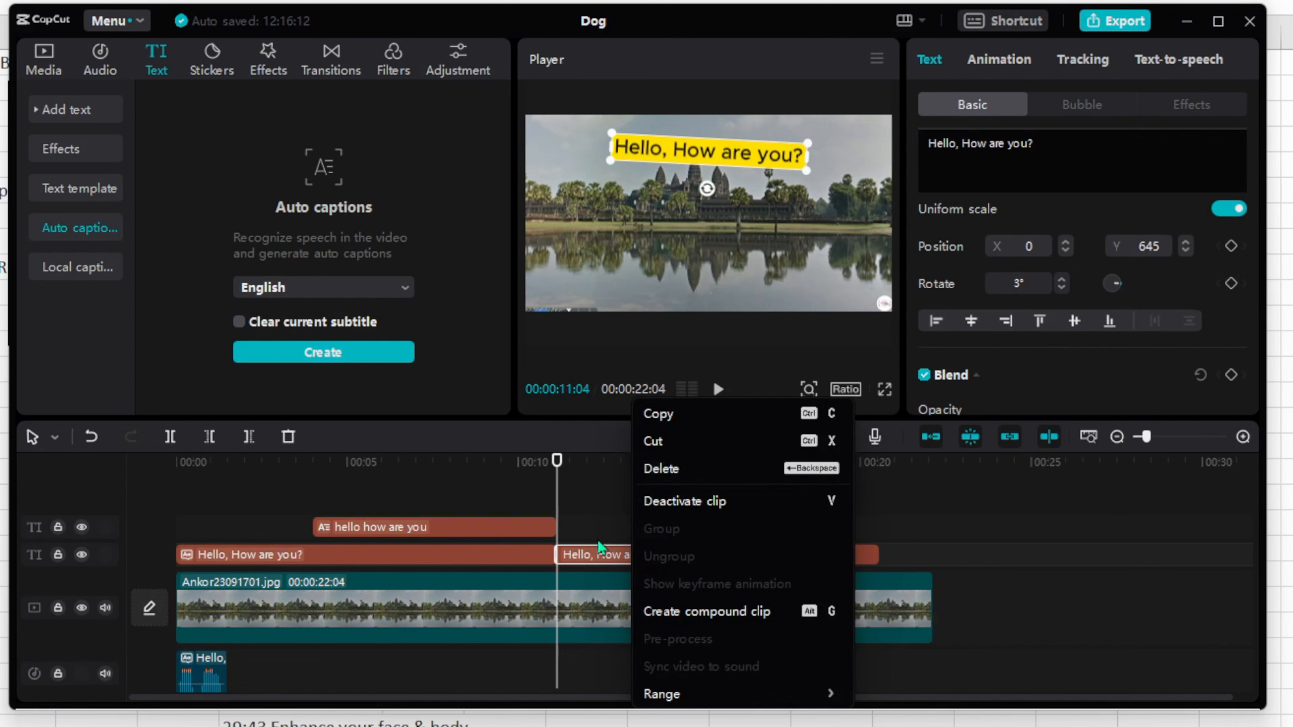
click(599, 554)
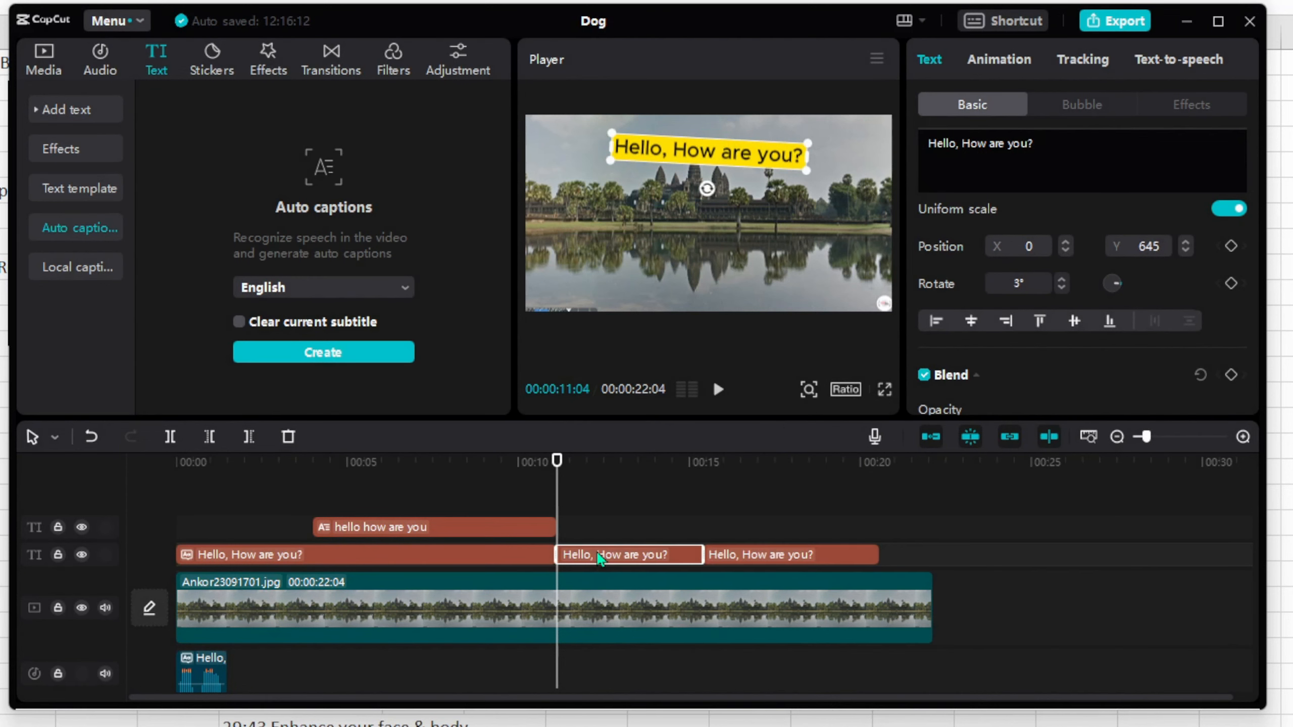
click(288, 436)
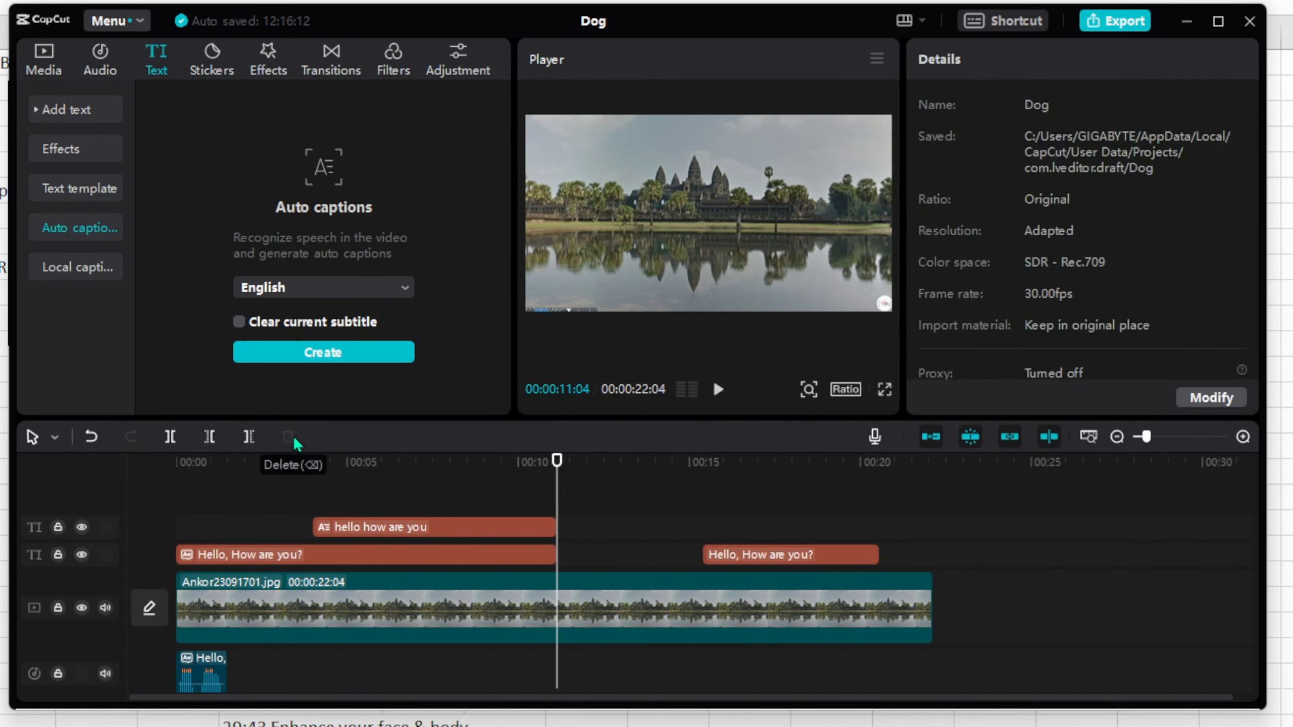
- Lock and unlock the background image track, and hide and unhide it with the playhead at 00:00:07:14
click(432, 484)
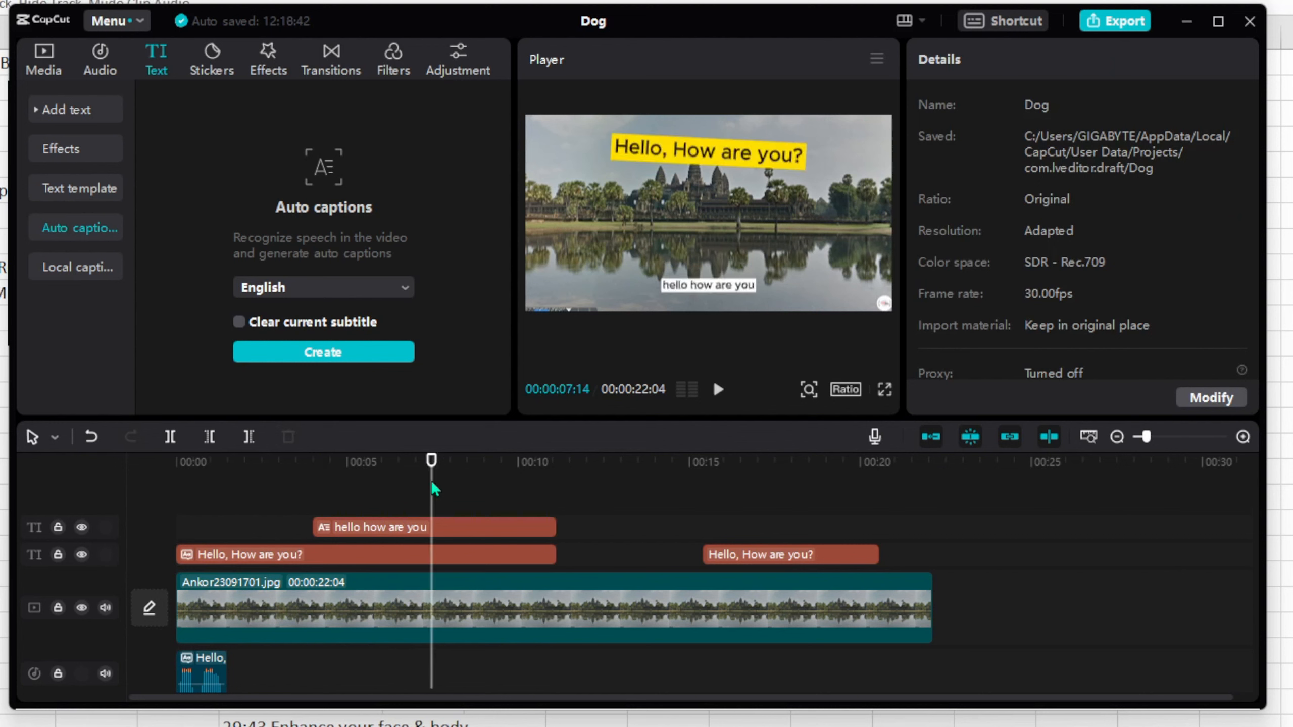
click(58, 609)
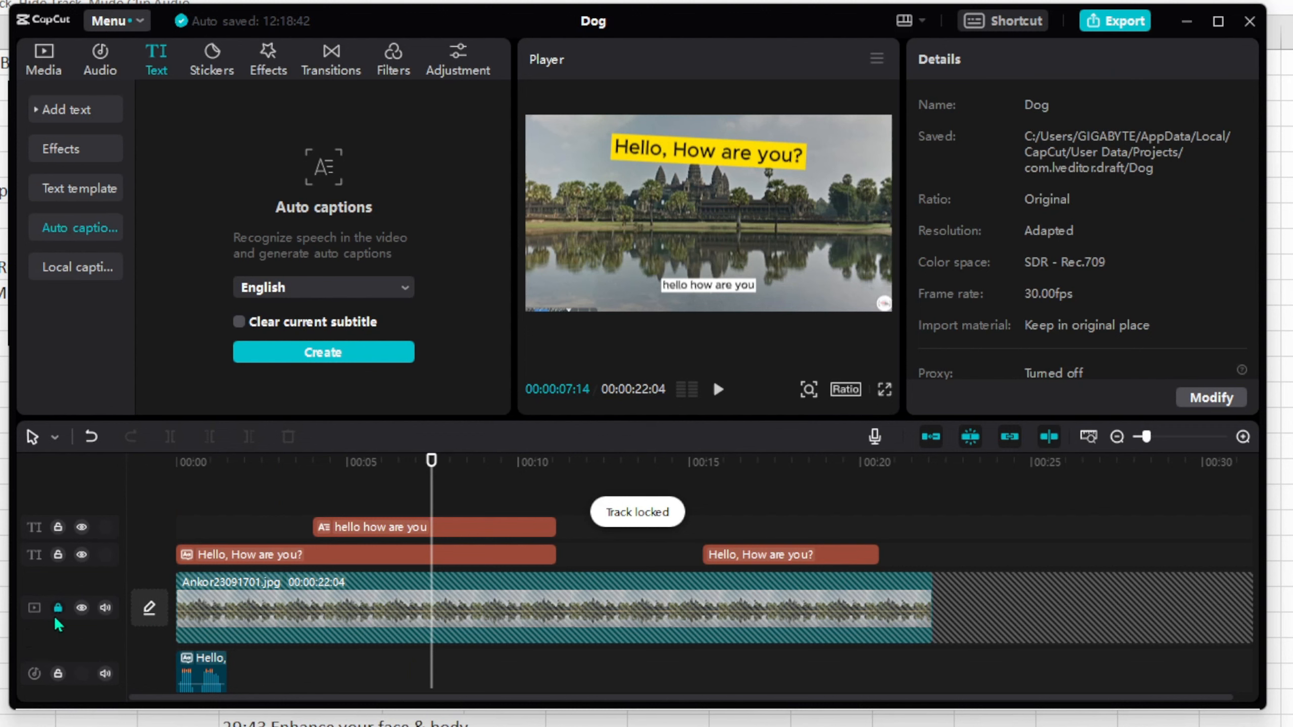
click(58, 609)
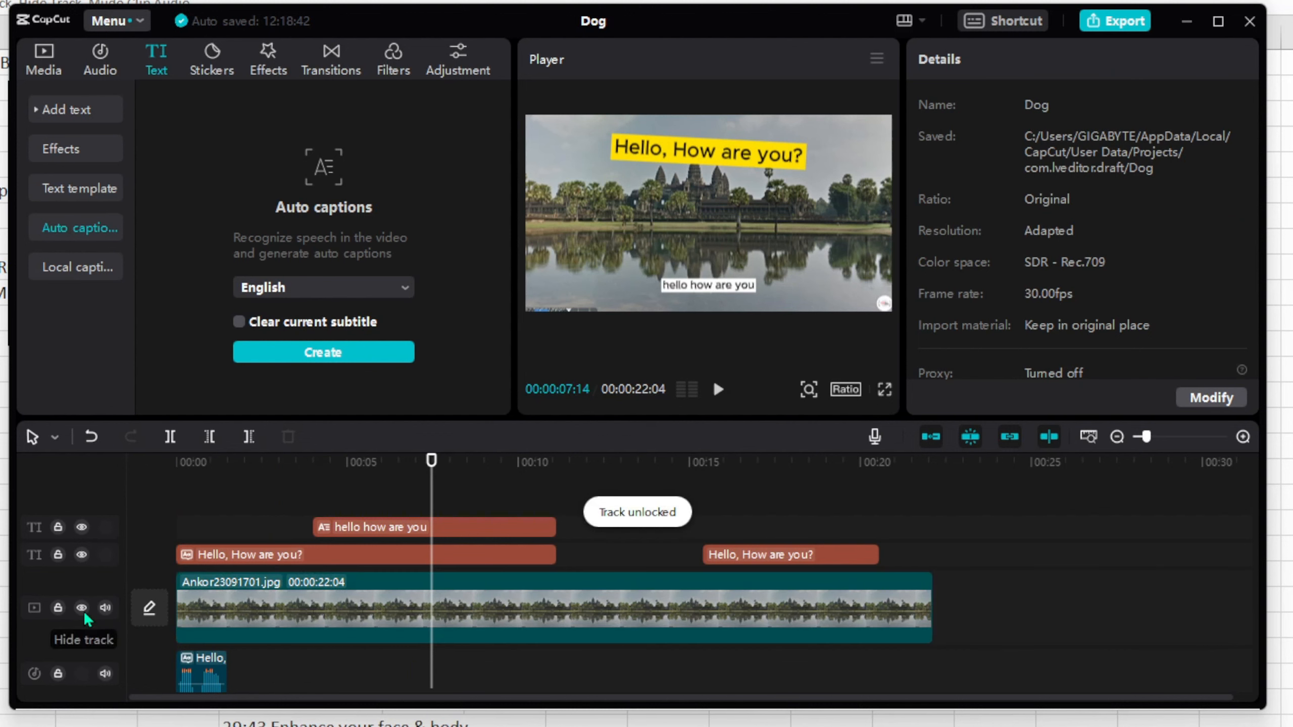
click(81, 607)
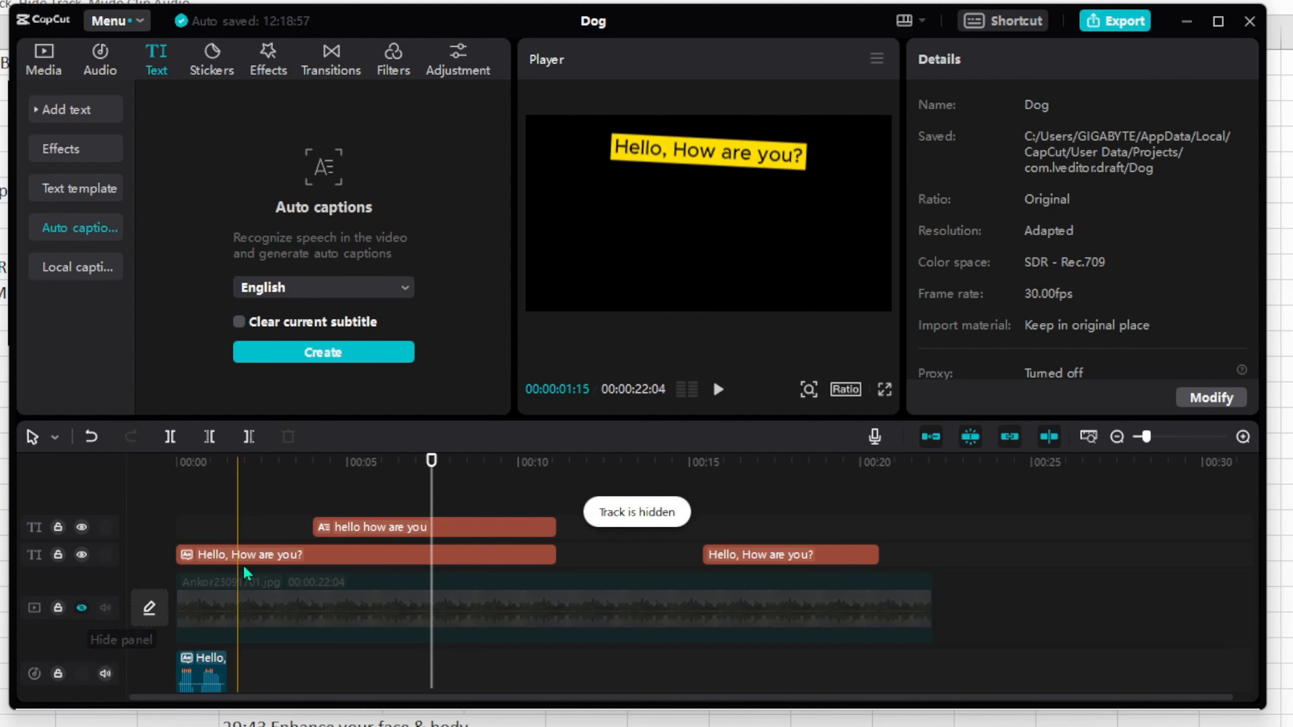
click(81, 609)
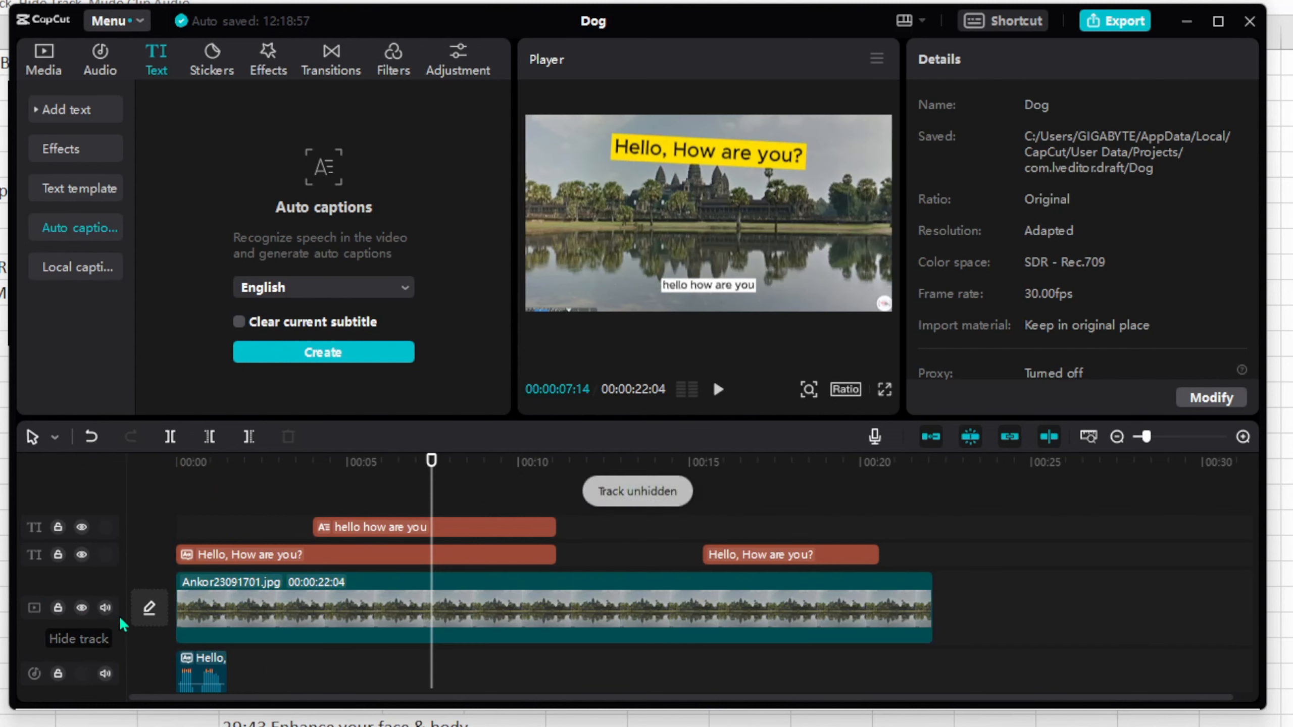
- Mute the speech audio track and play the opening of the timeline
click(105, 674)
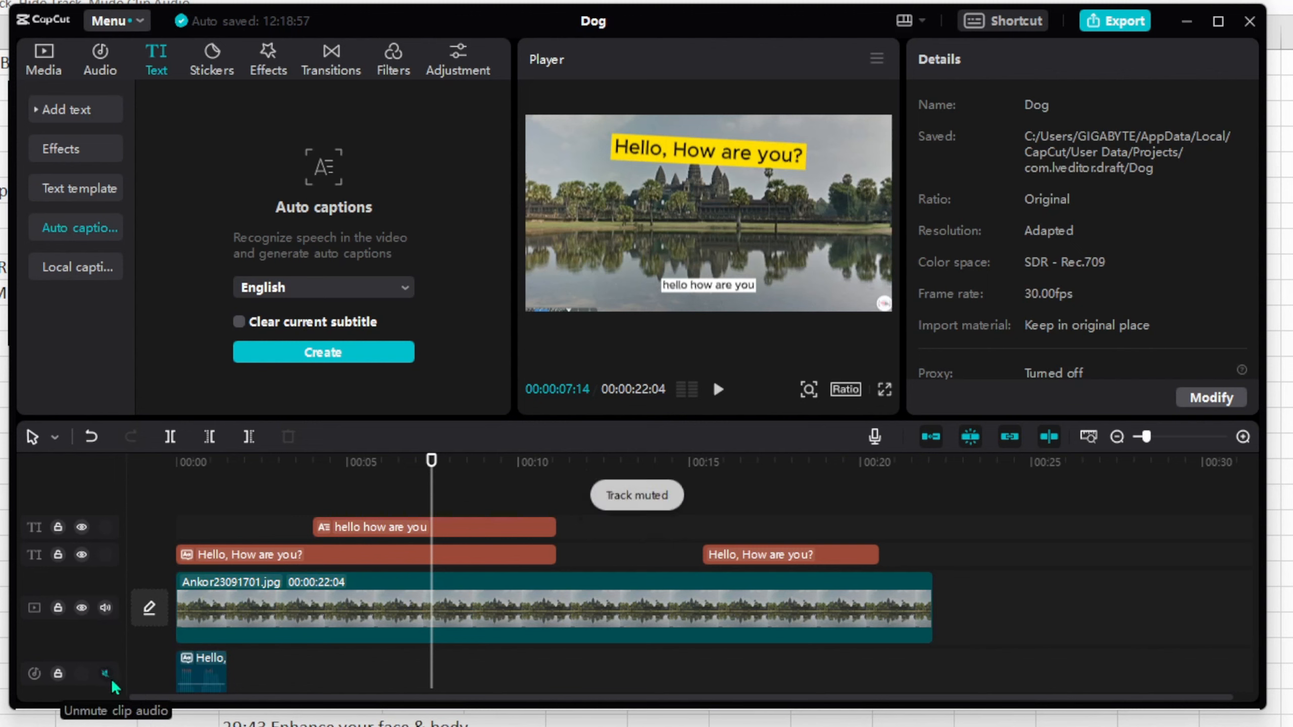
click(186, 517)
drag(186, 517, 225, 516)
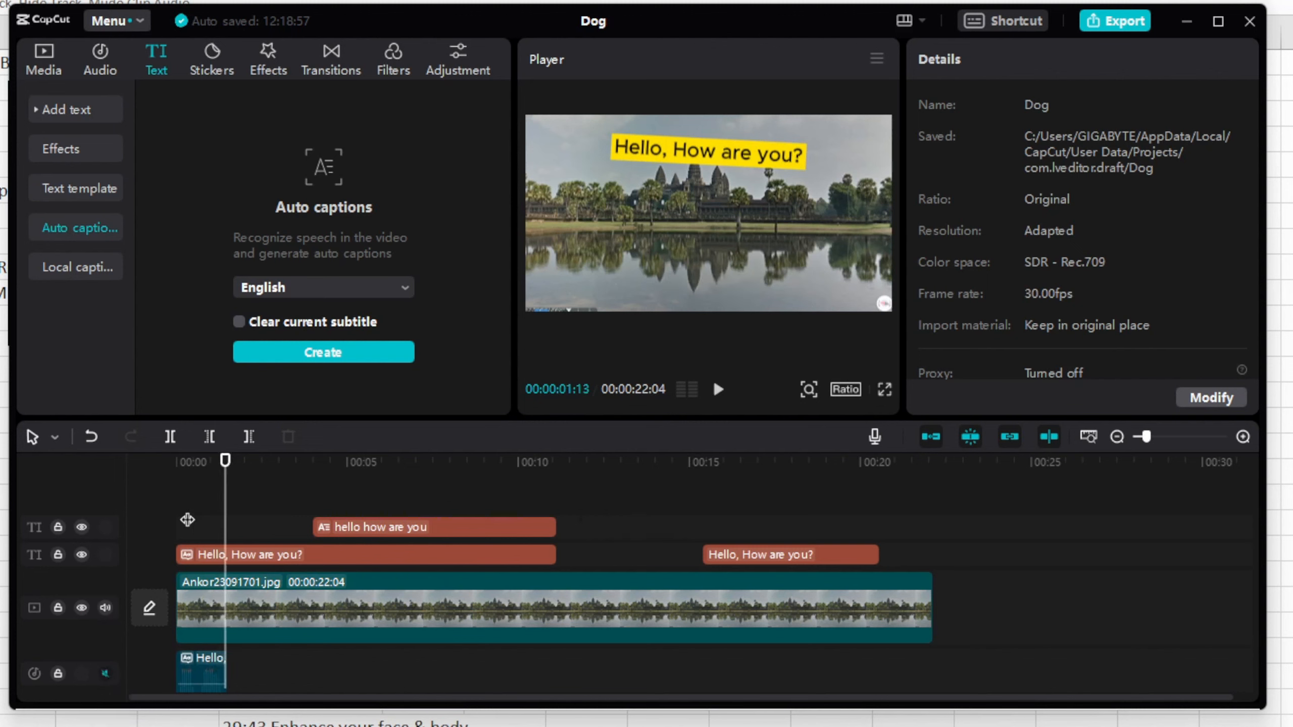
- Unmute the speech audio track and play the opening of the timeline again
click(105, 674)
click(184, 497)
key(space)
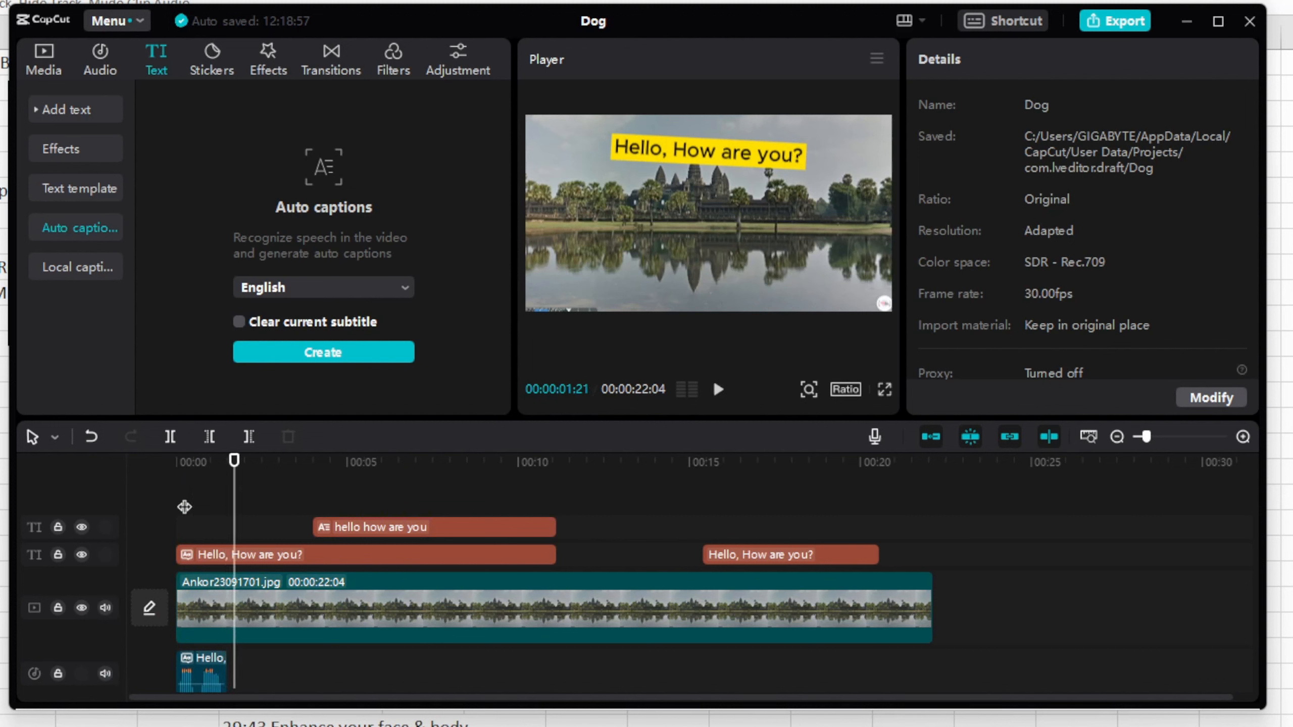
click(185, 506)
key(space)
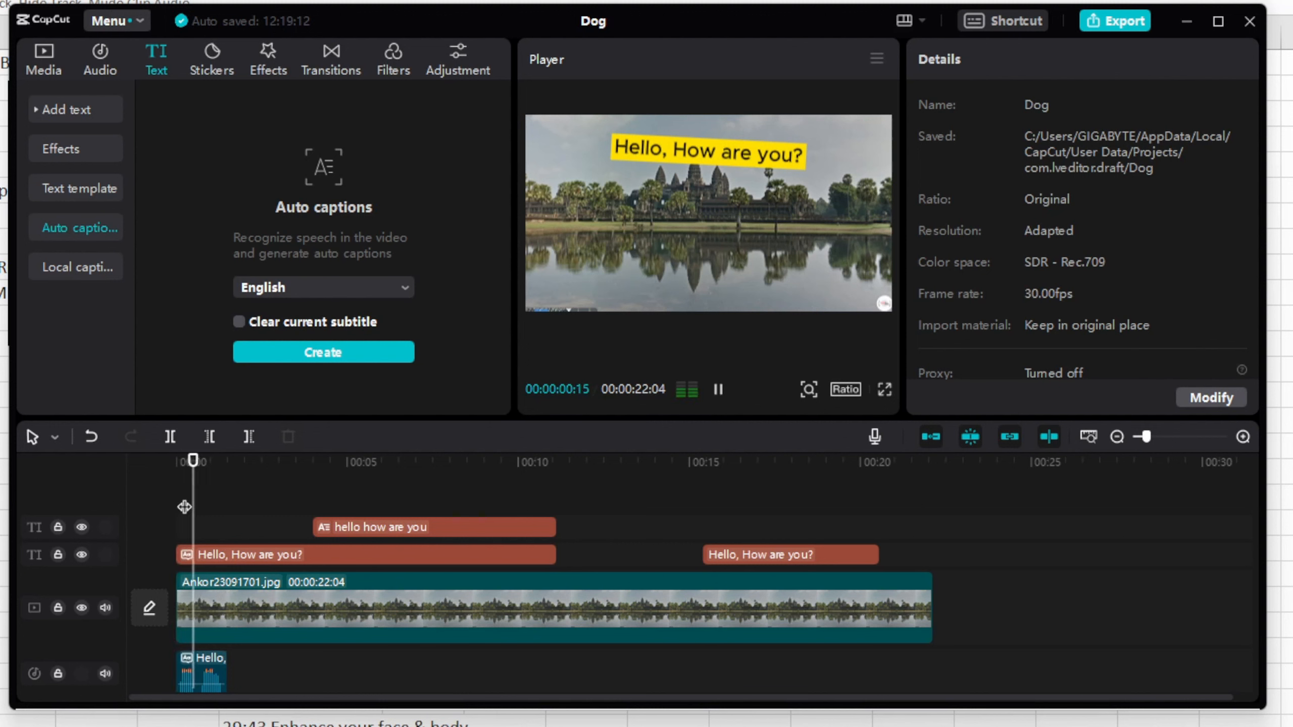
key(space)
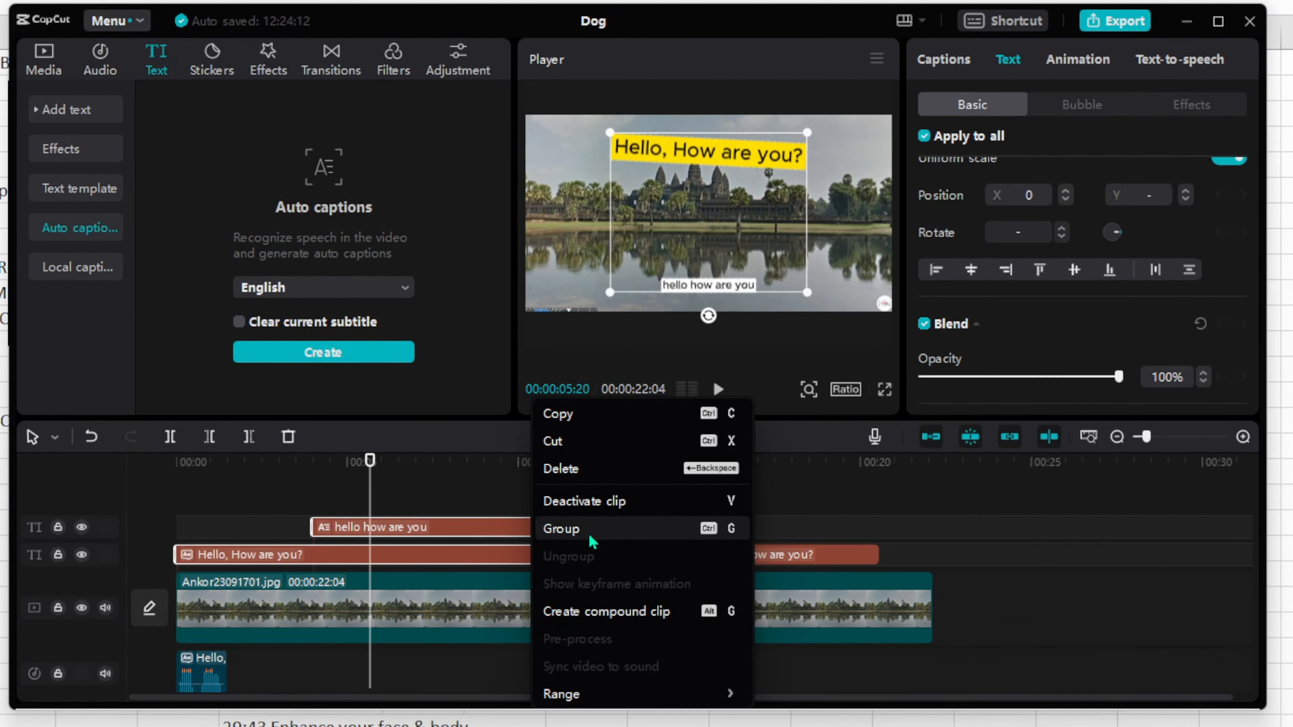
- Deactivate the selected caption and first "Hello, How are you?" text clip, and activate both clips again
click(591, 502)
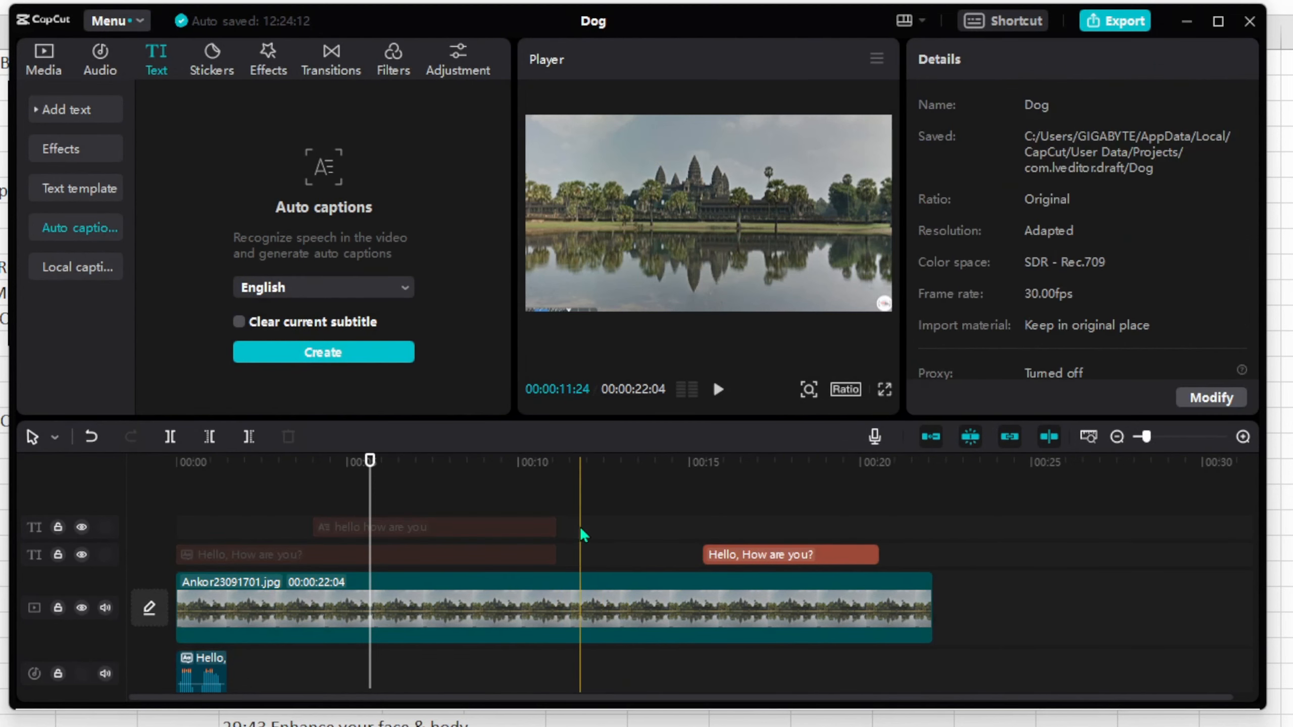
right_click(464, 525)
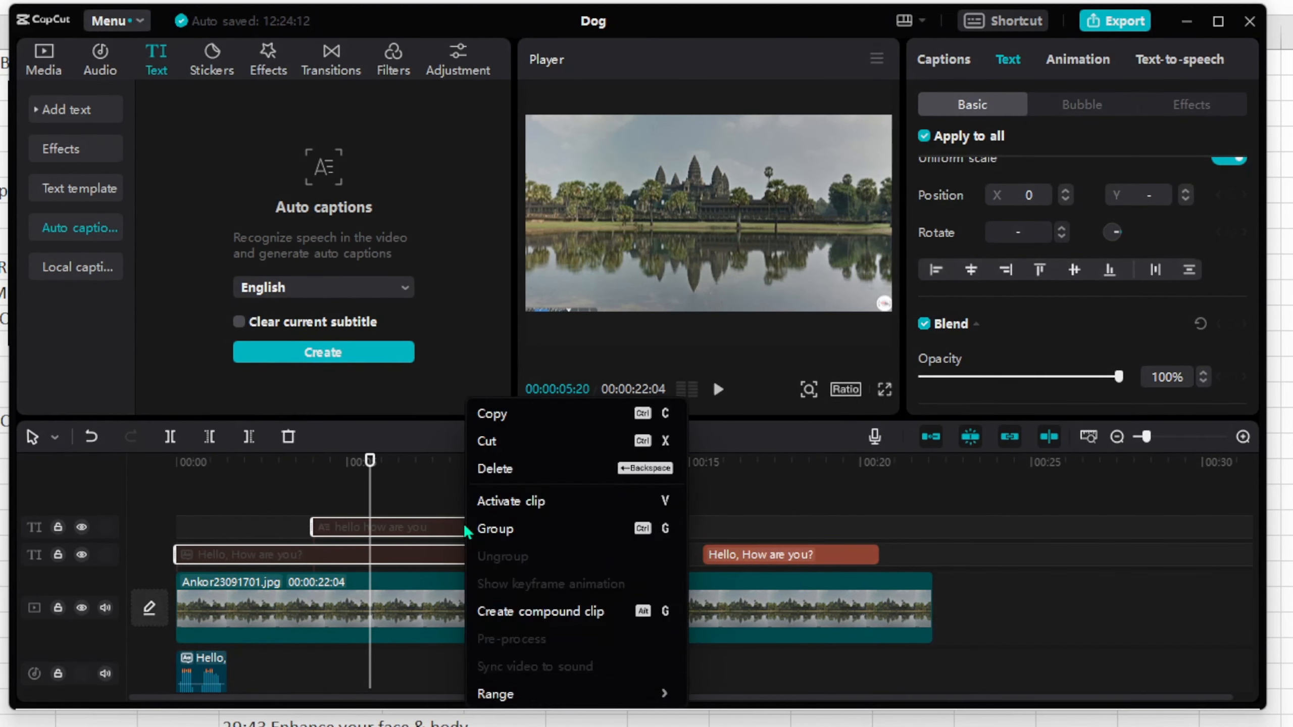
click(519, 506)
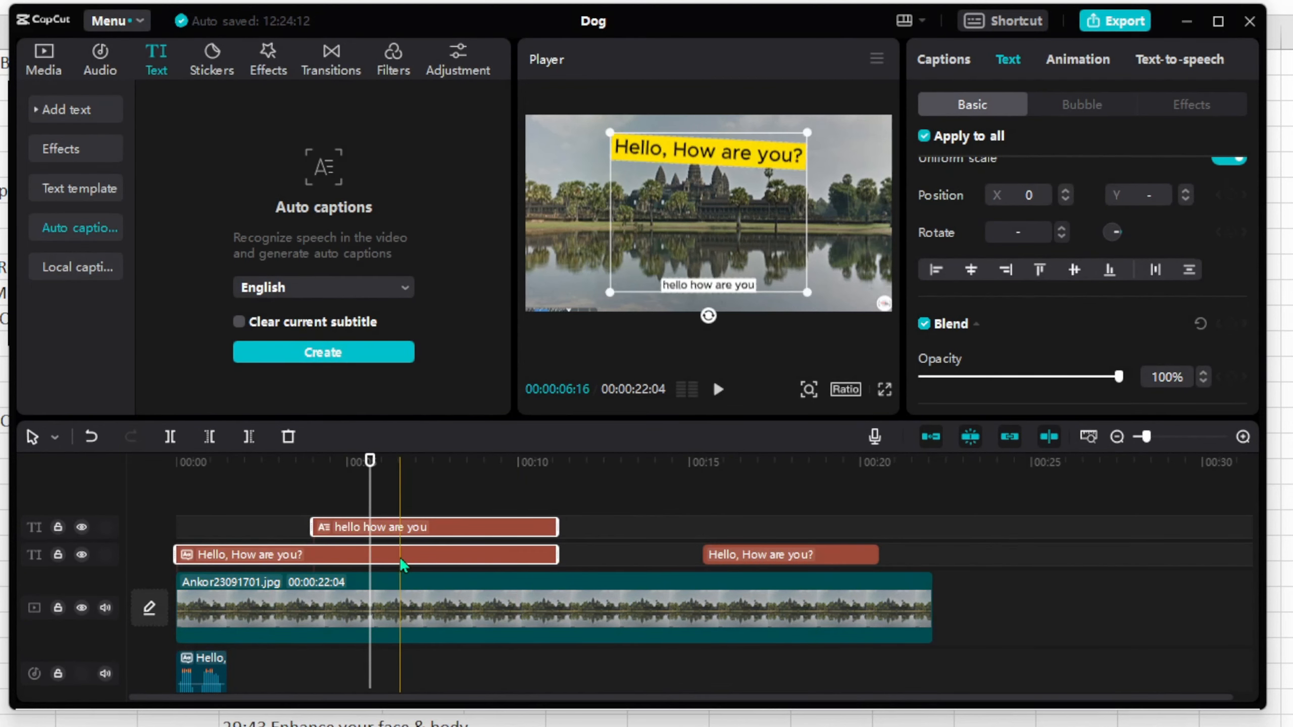
click(484, 496)
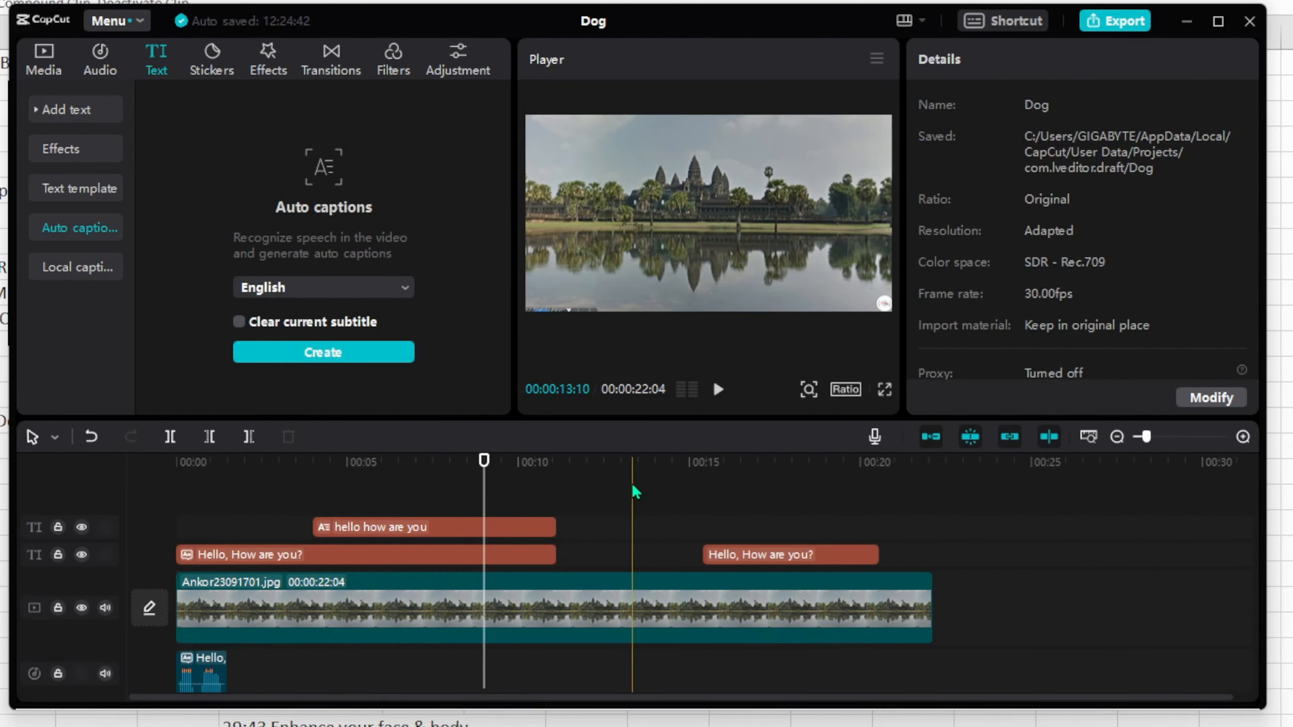
- Try to group the caption, both "Hello, How are you?" text clips and the background image clip
click(506, 527)
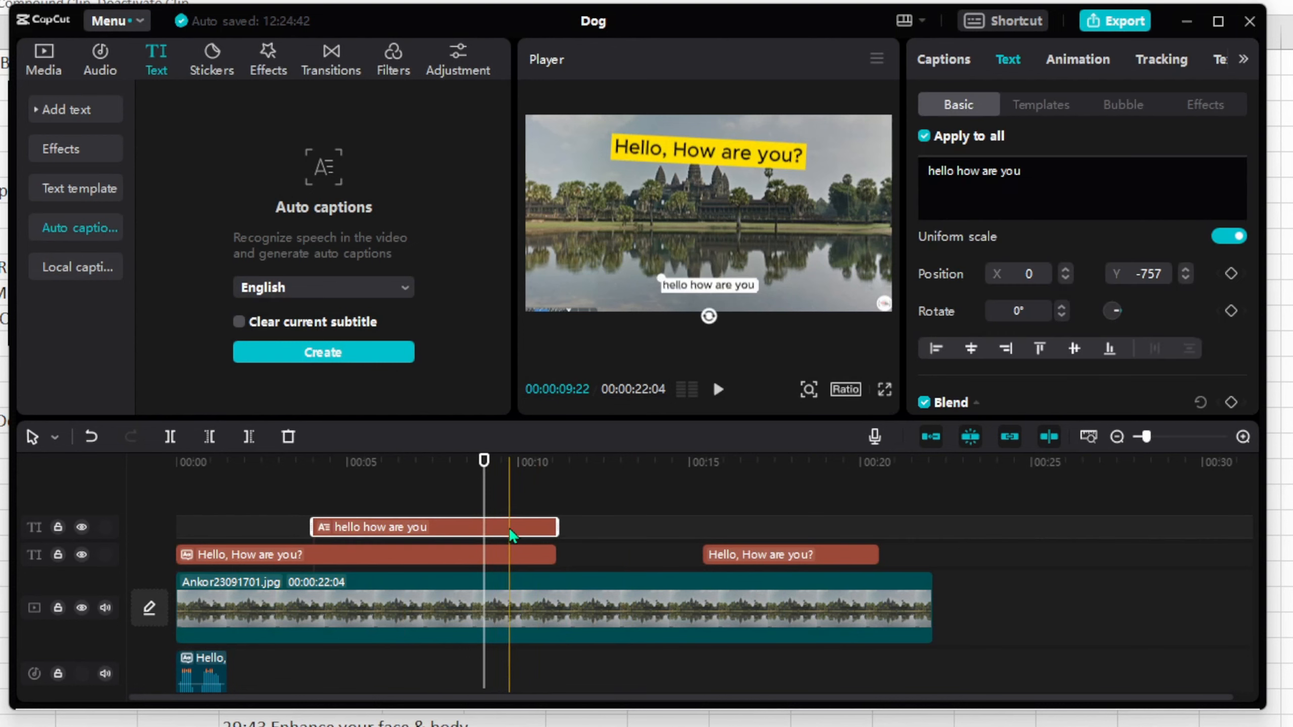
click(701, 608)
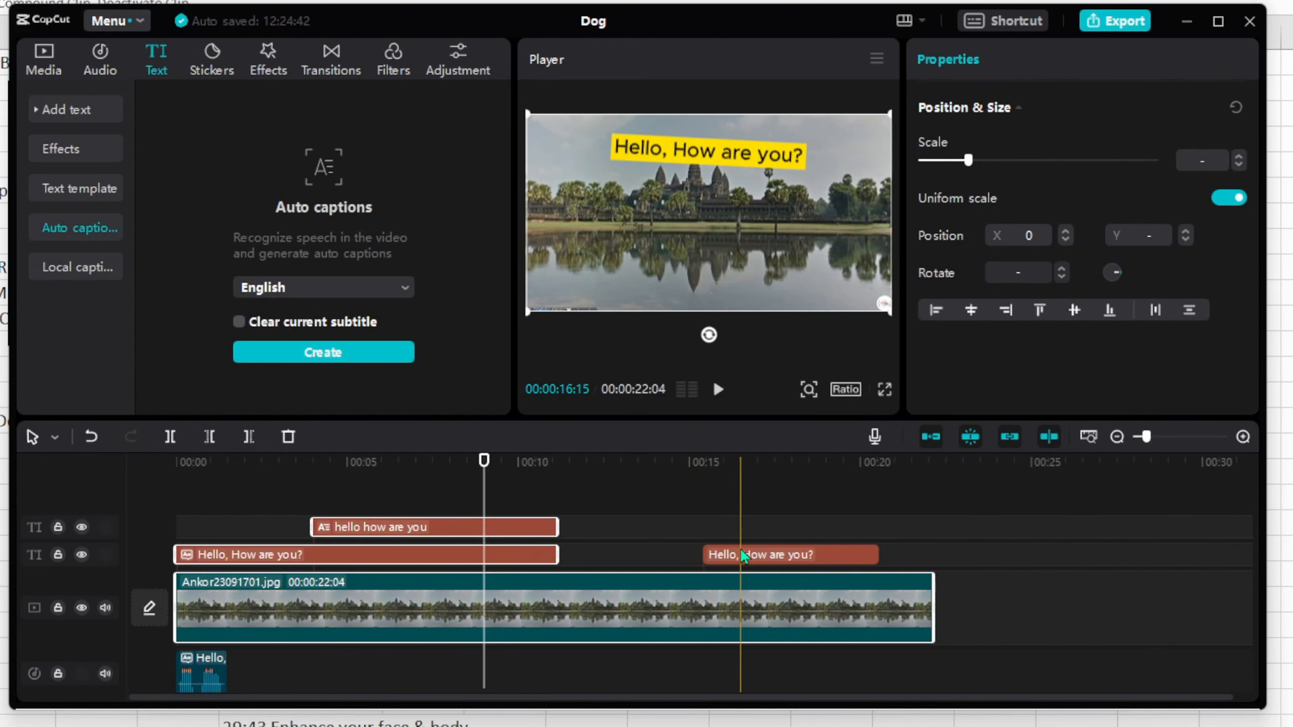
right_click(412, 601)
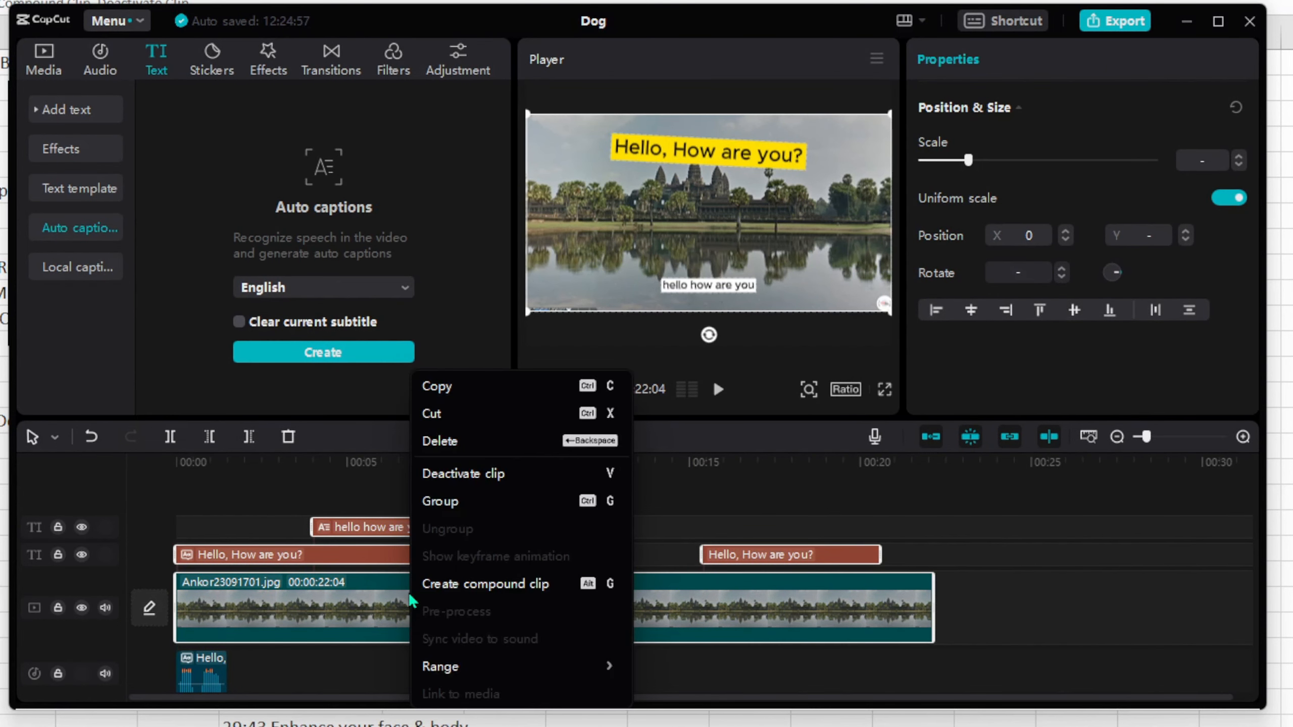
click(462, 501)
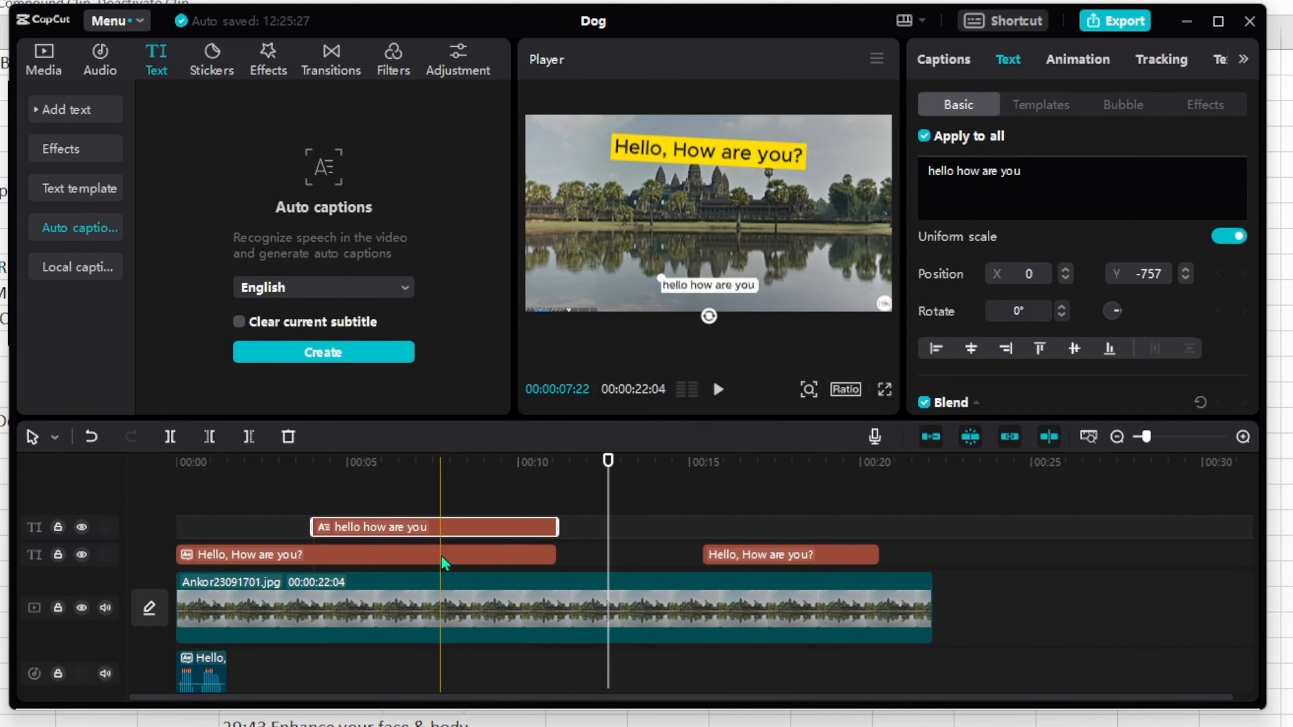
- Group the caption with the first "Hello, How are you?" text clip and move the group about one second later
ctrl+click(441, 556)
right_click(503, 556)
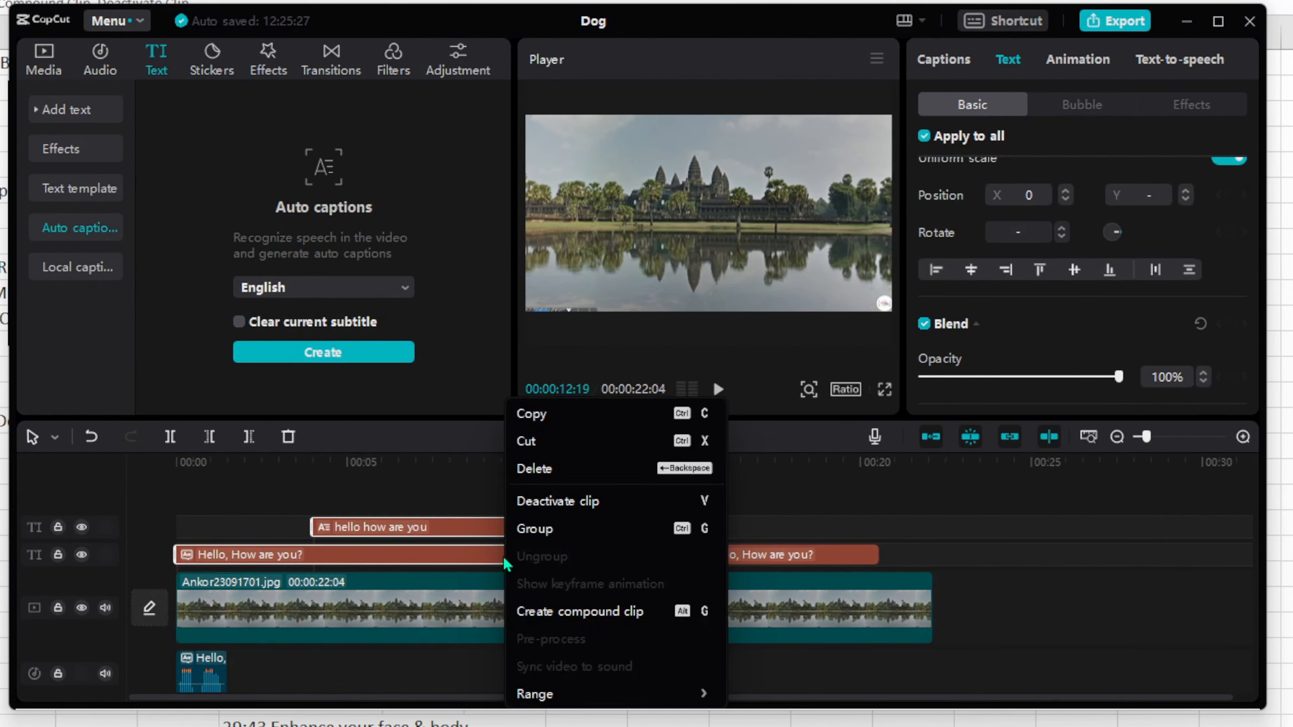
click(536, 536)
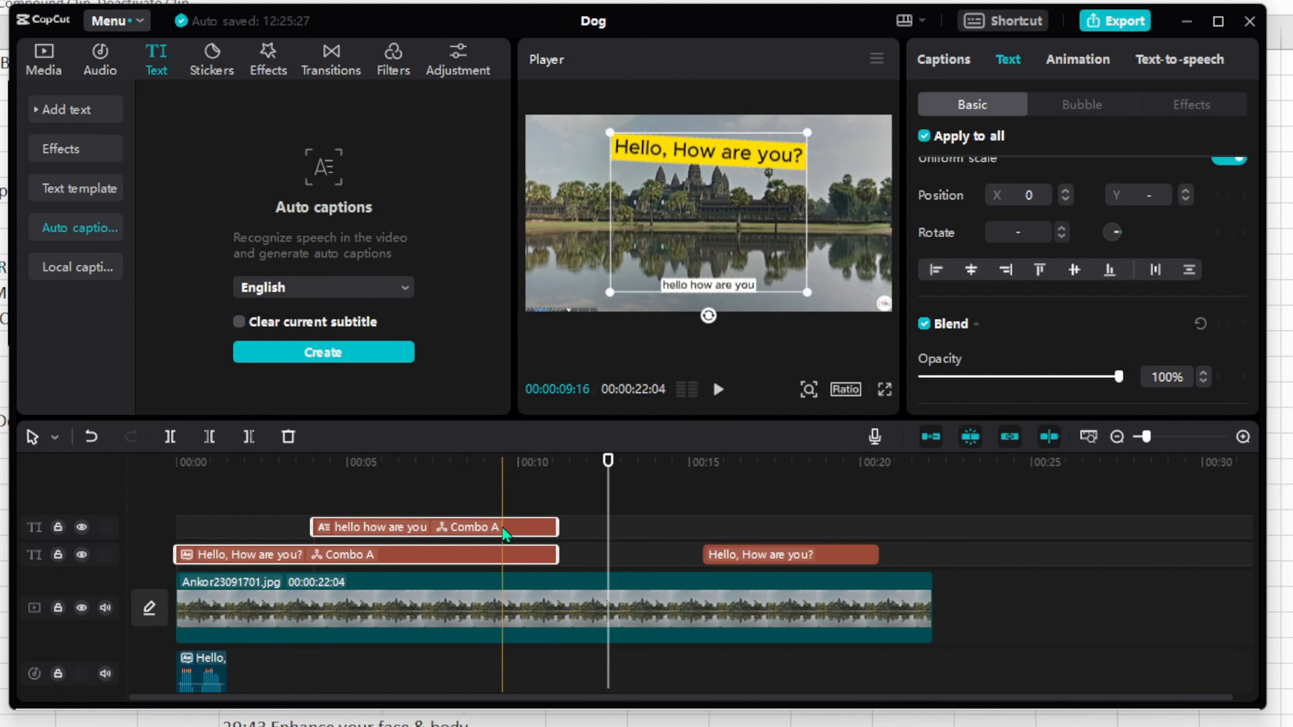
mouse_move(506, 530)
mouse_down()
mouse_move(633, 501)
mouse_move(829, 486)
mouse_move(814, 536)
mouse_move(563, 557)
mouse_move(703, 508)
mouse_move(495, 538)
mouse_up()
click(659, 528)
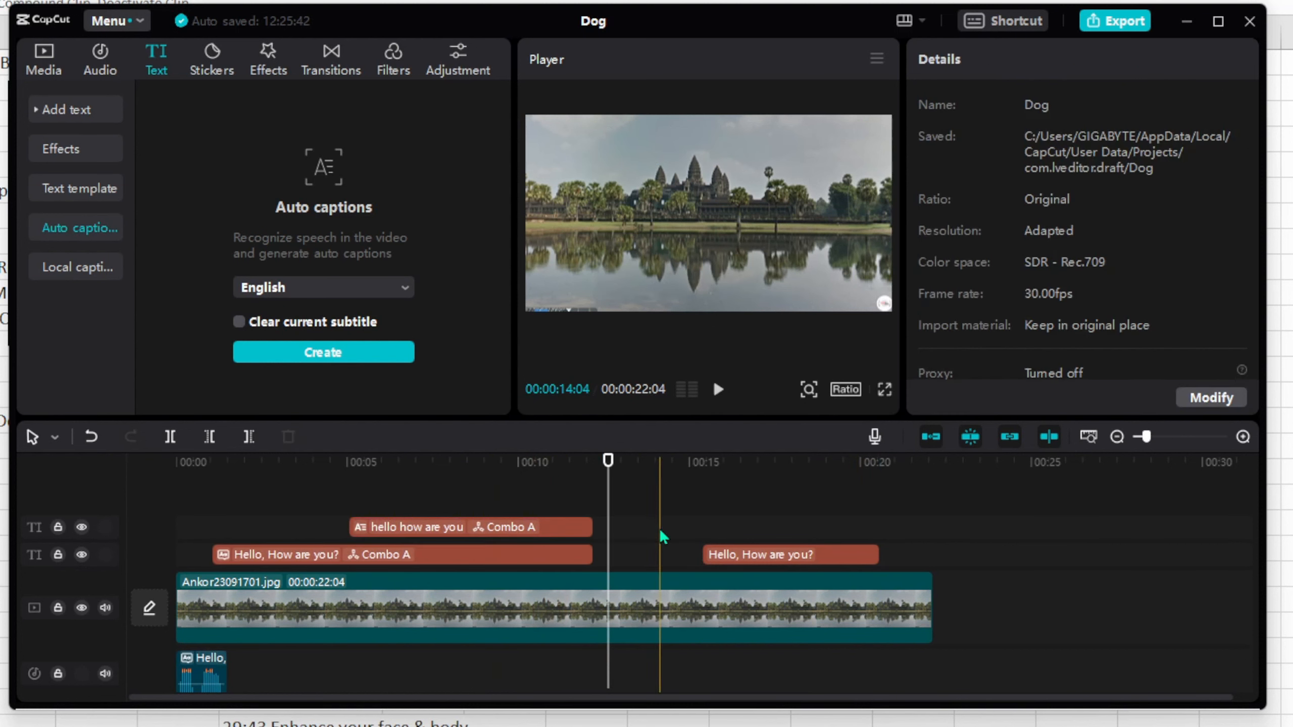
- Ungroup the caption and the first "Hello, How are you?" text clip
click(490, 509)
click(532, 534)
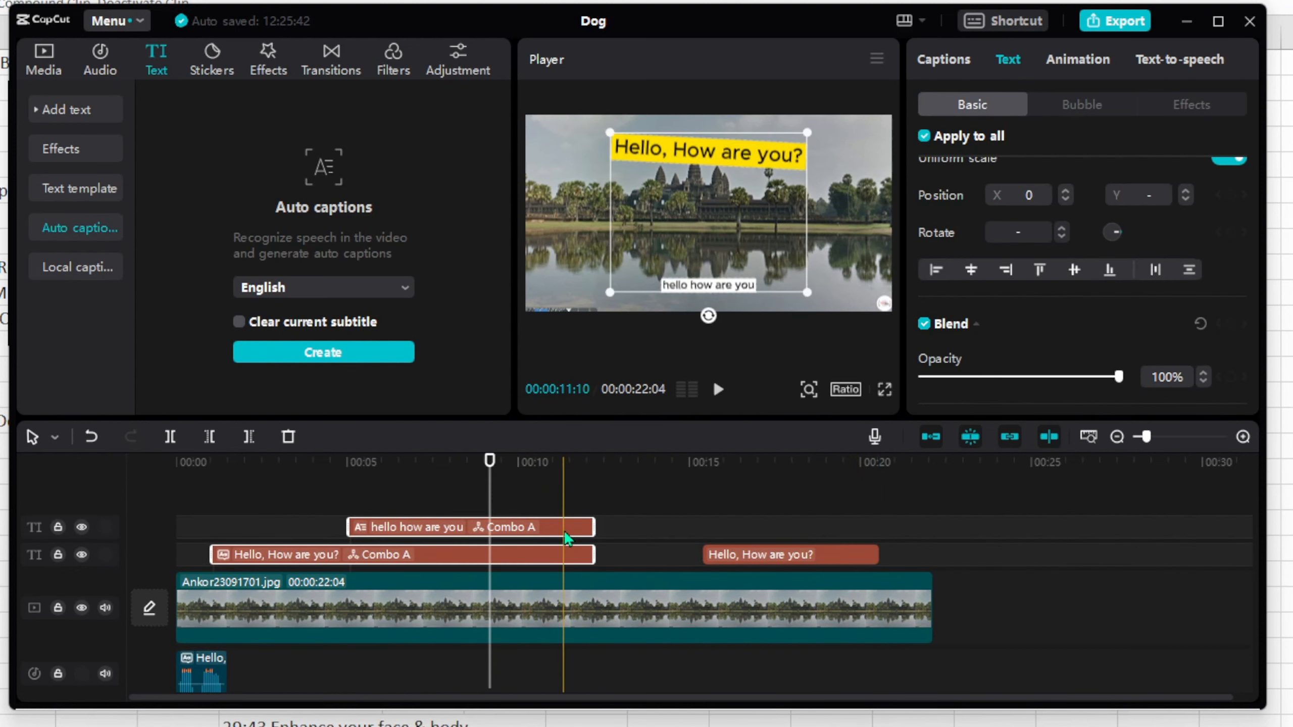
right_click(559, 536)
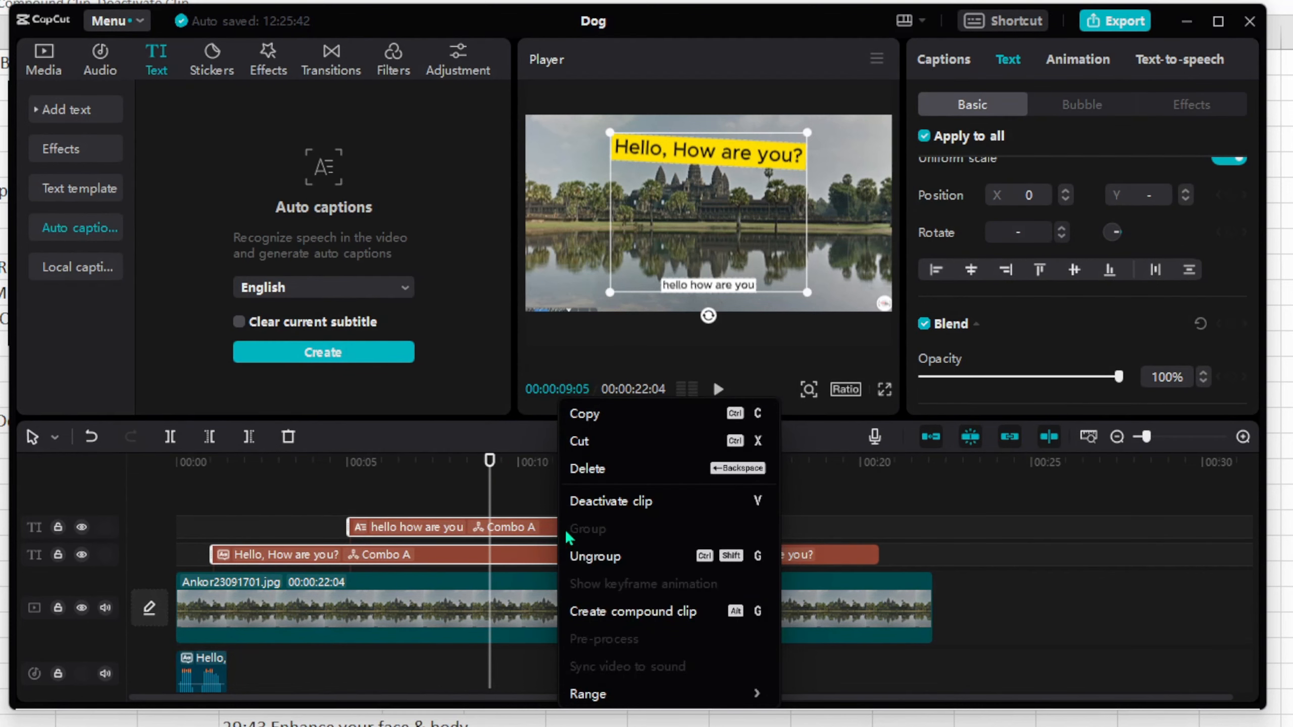
click(627, 564)
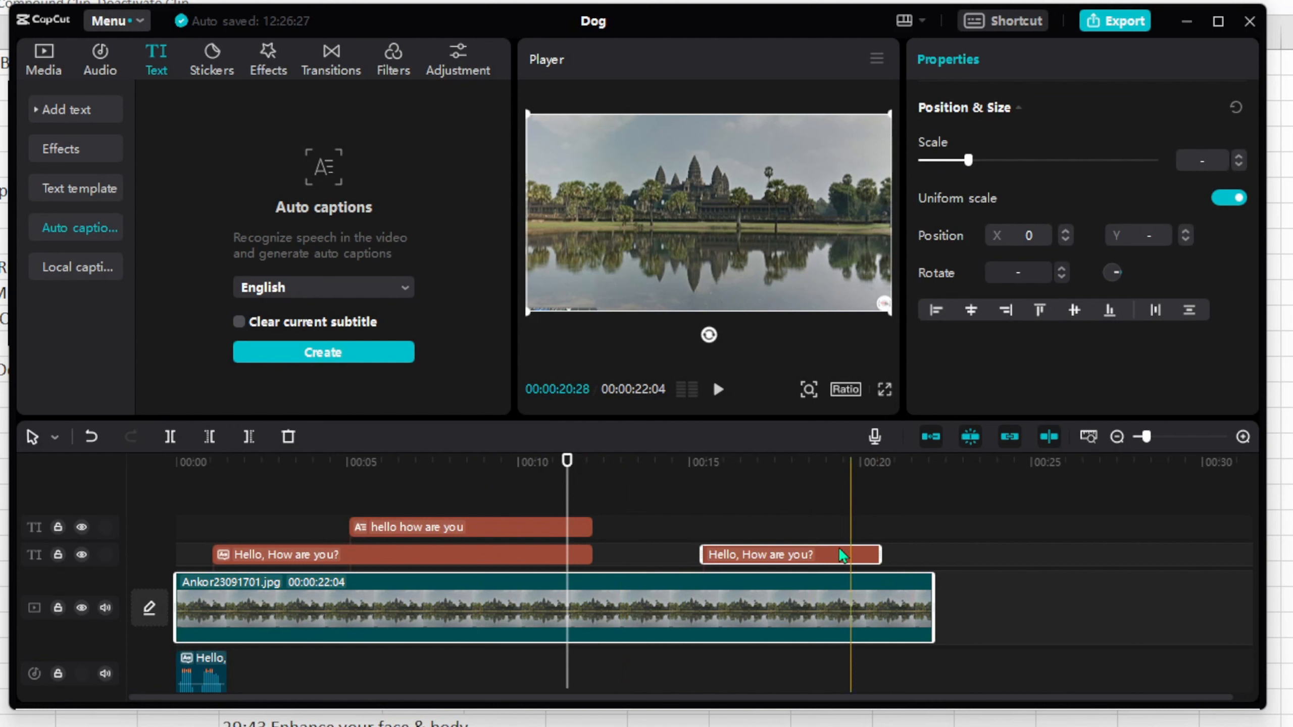
- Combine the caption and the first "Hello, How are you?" text clip into a compound clip
click(774, 533)
drag(640, 515, 571, 563)
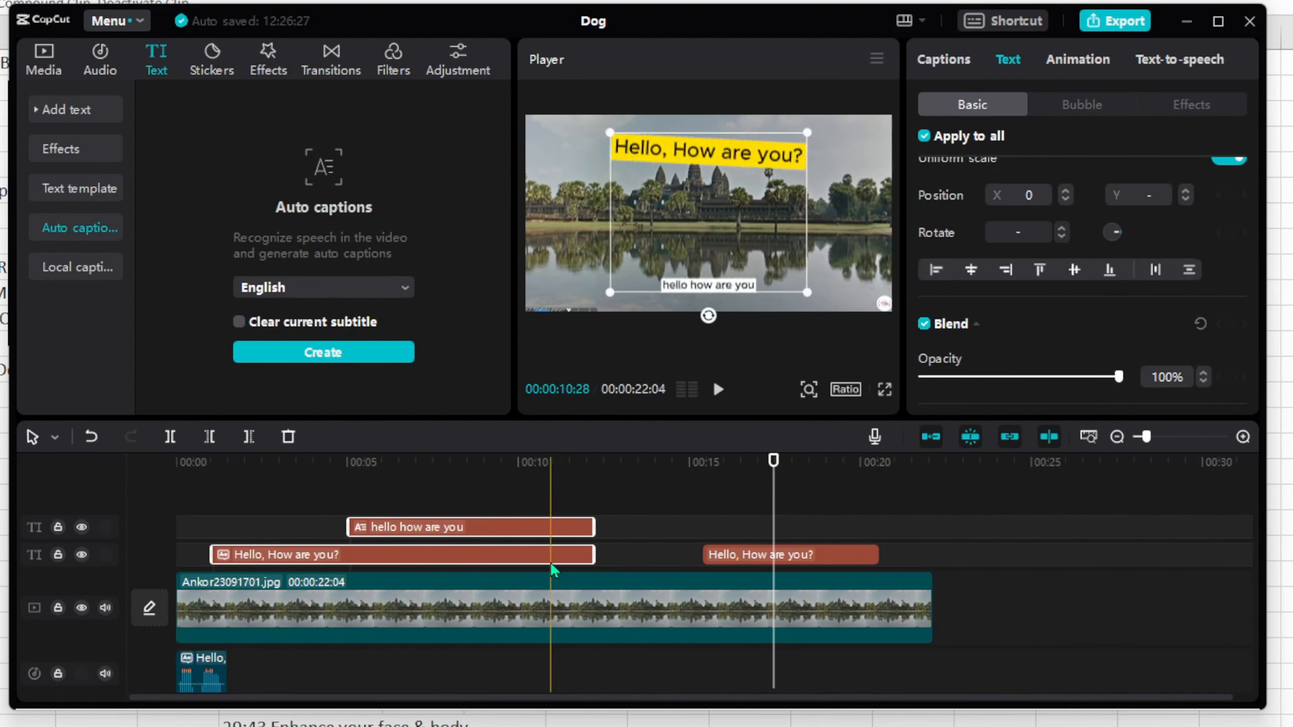
right_click(550, 561)
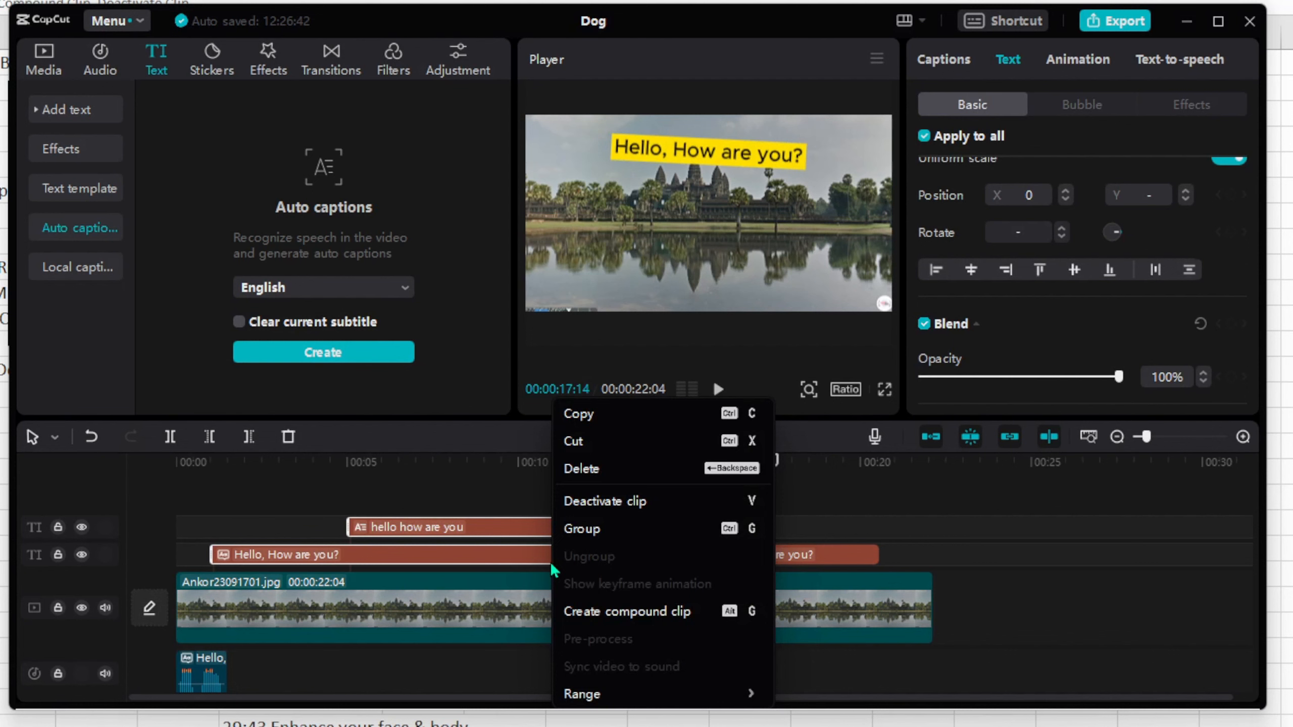
click(613, 611)
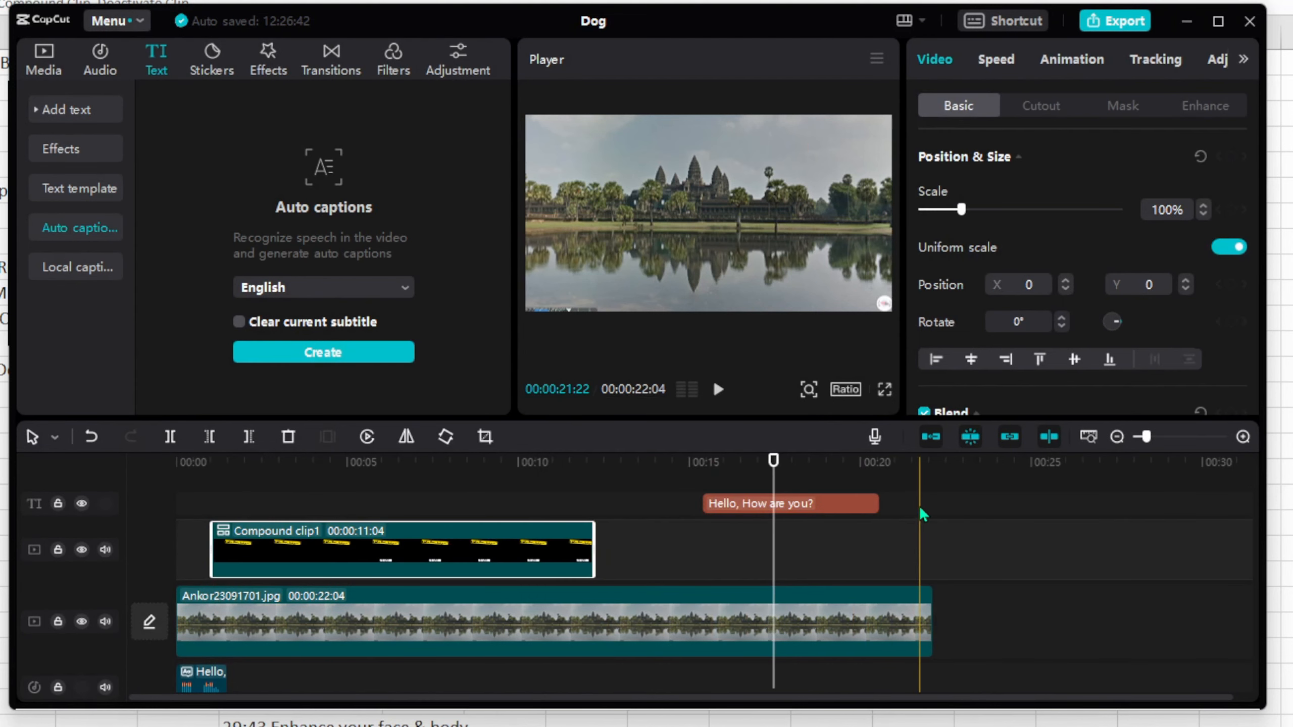
- Undo the compound clip that holds the caption and the first text clip
drag(921, 511, 528, 570)
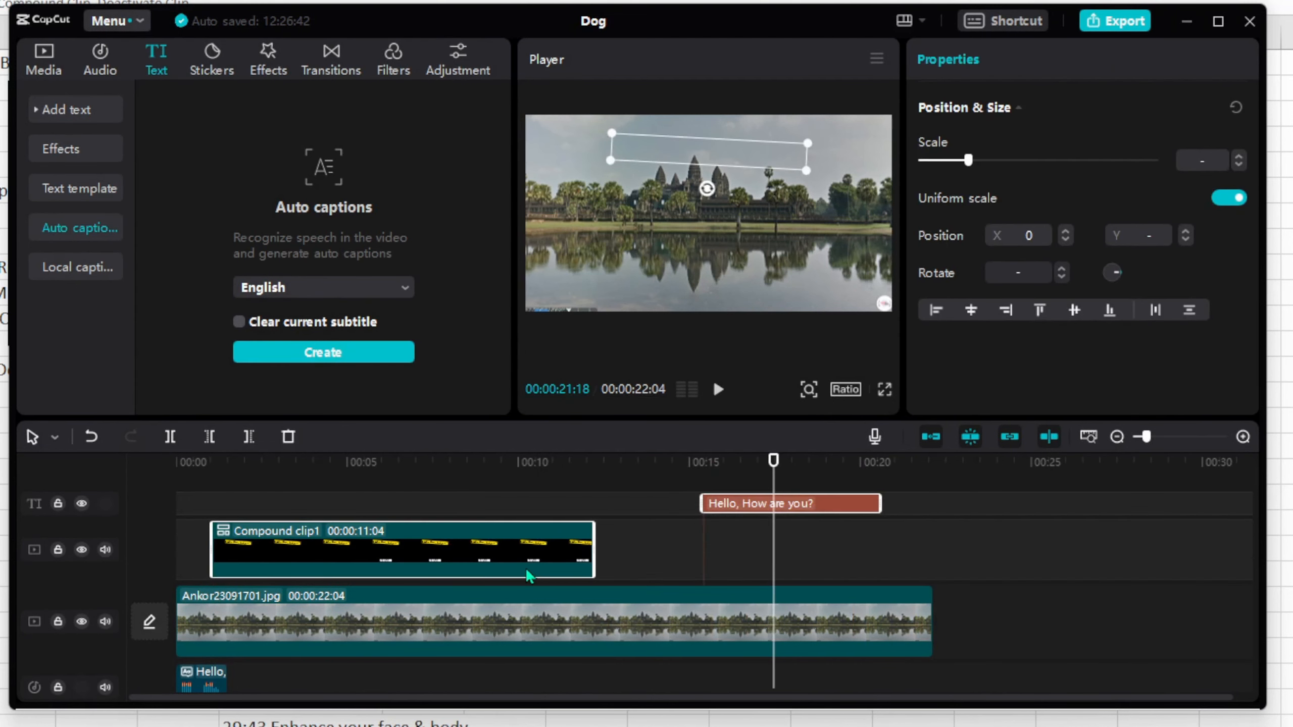
right_click(484, 558)
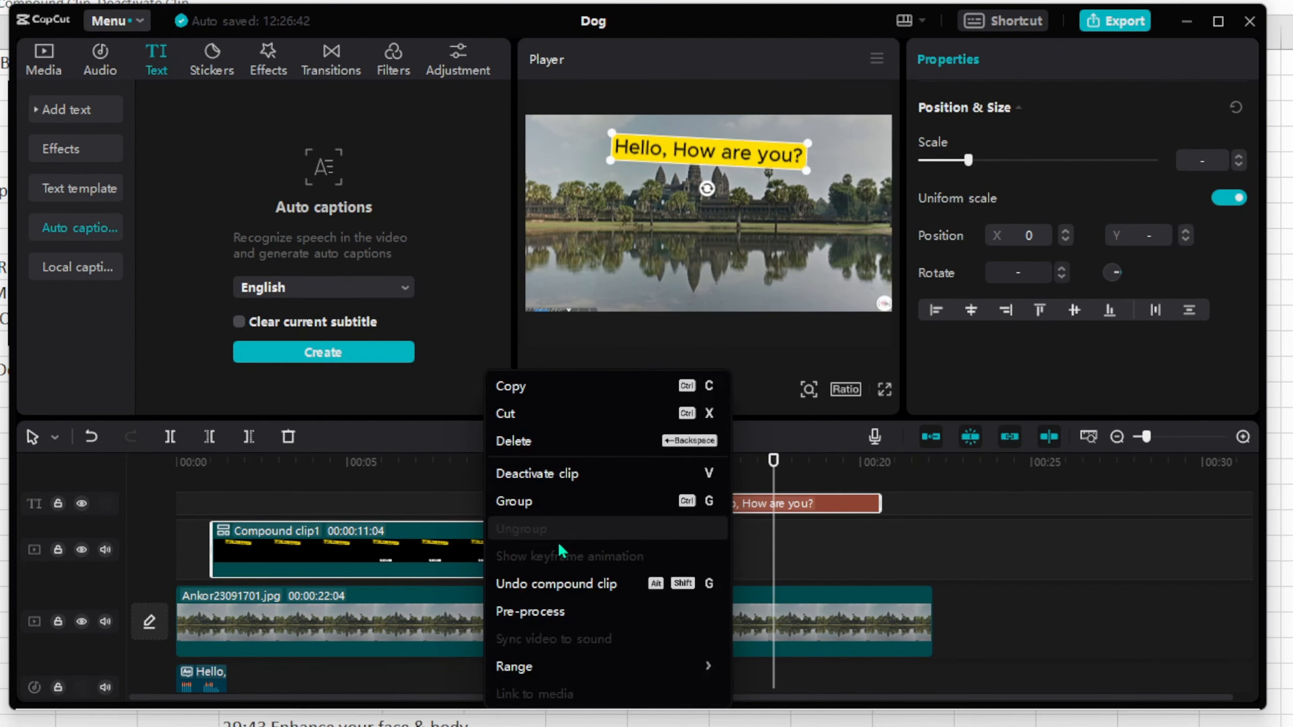
click(470, 547)
right_click(471, 546)
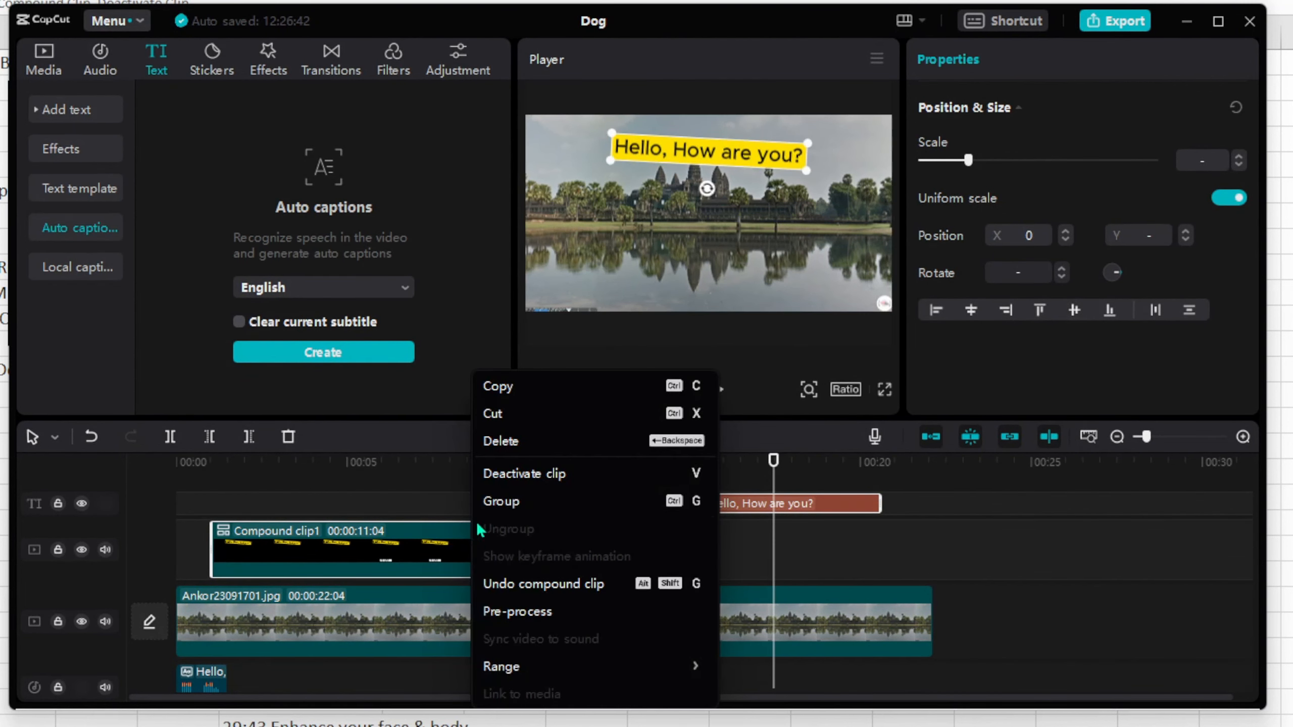
click(577, 586)
- Combine all text, image and audio clips on the timeline into one compound clip and play it from the start
click(978, 499)
click(922, 611)
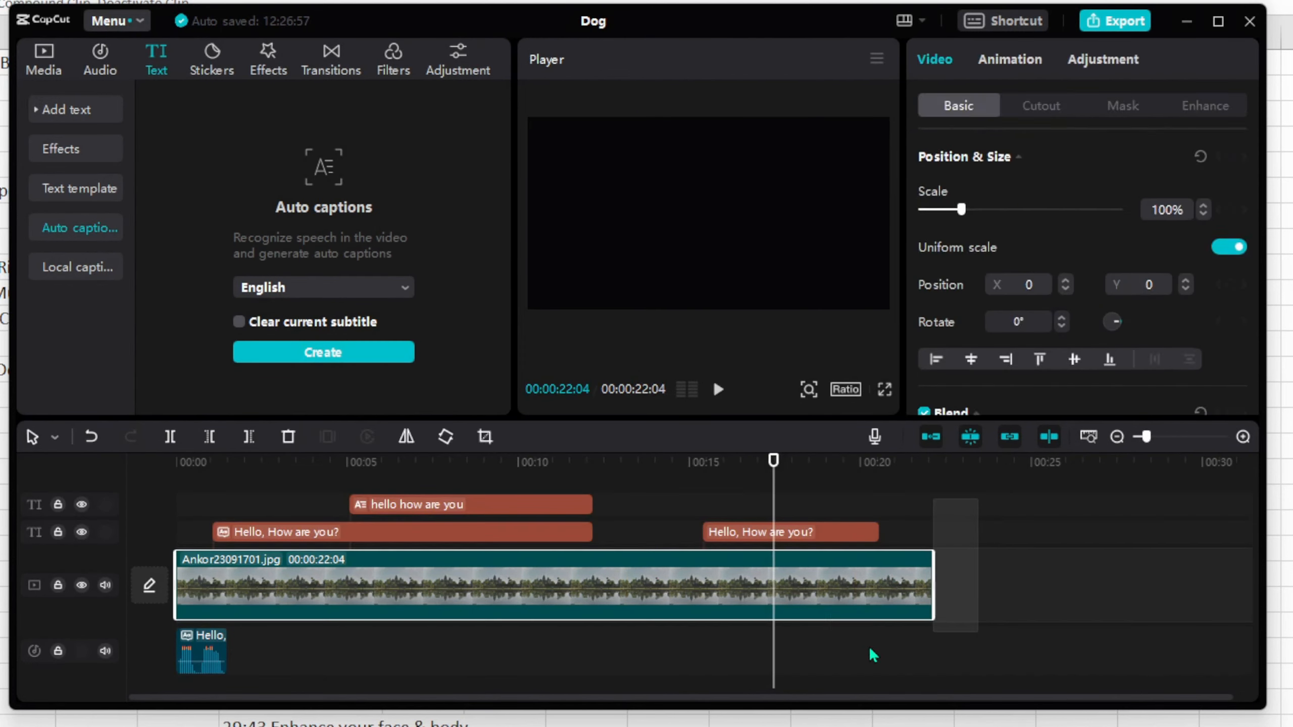
drag(874, 656, 214, 660)
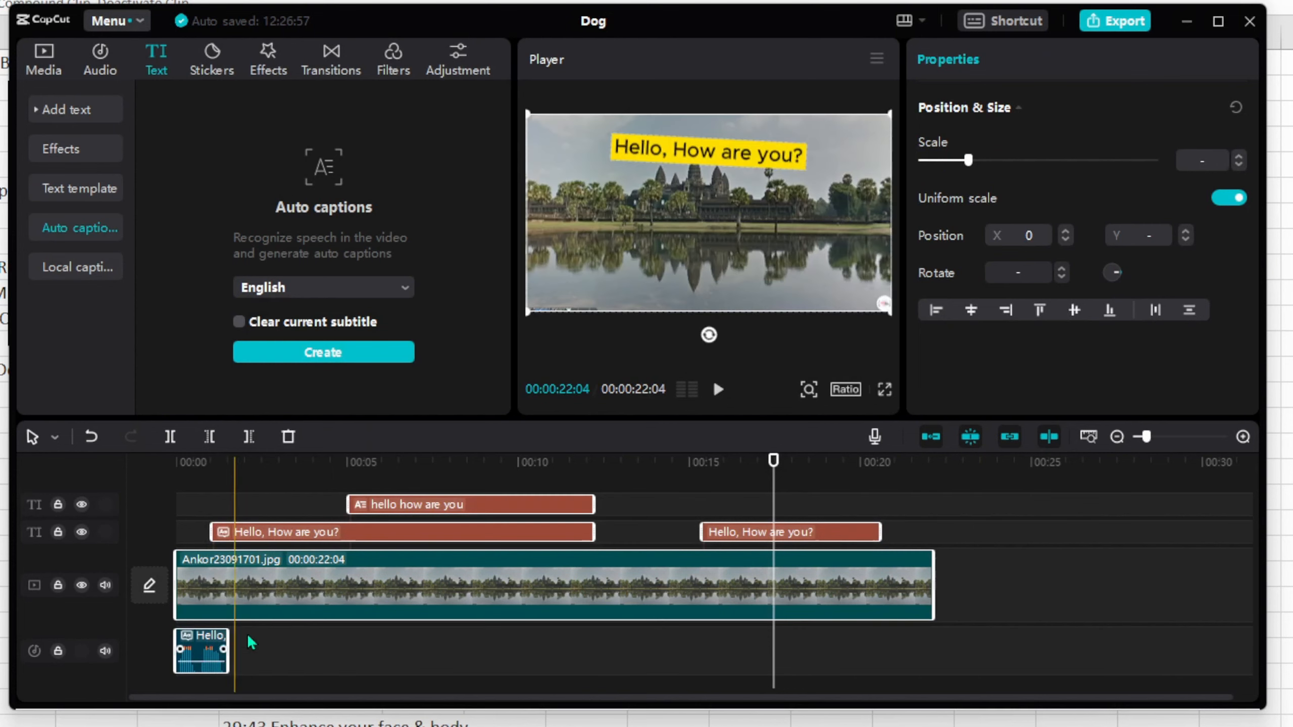
right_click(454, 574)
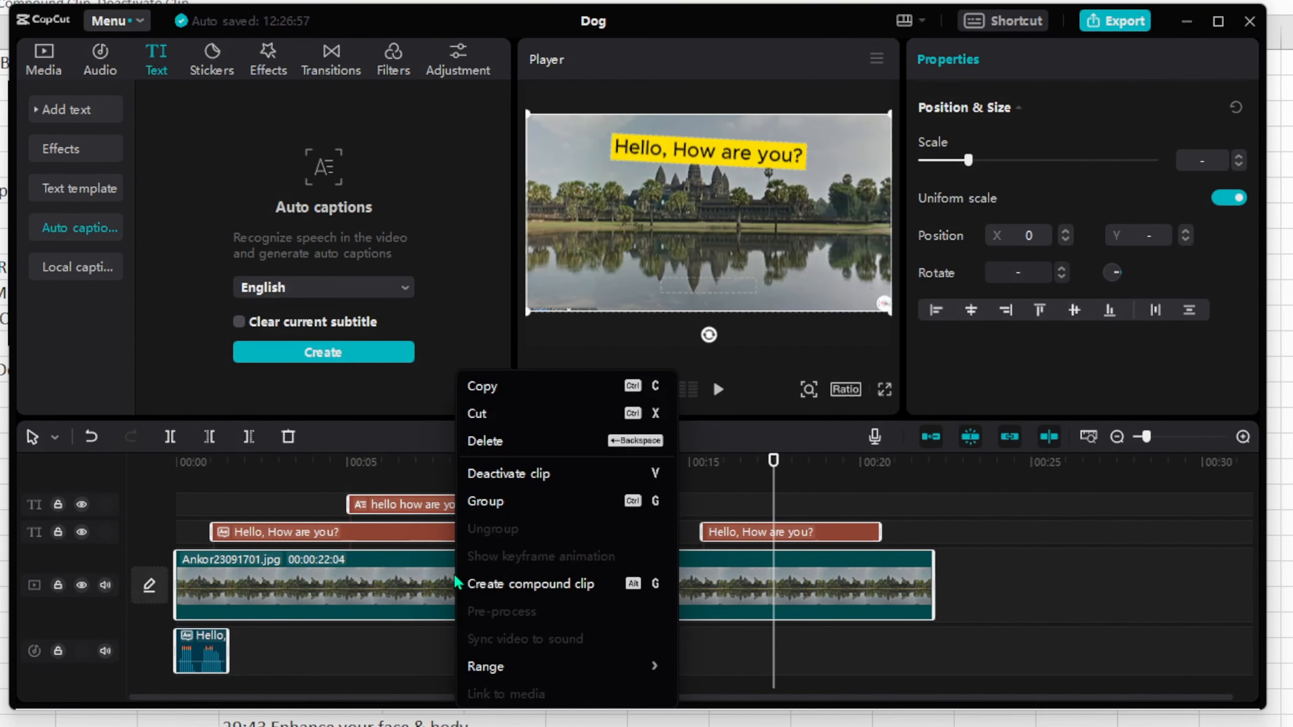
click(542, 584)
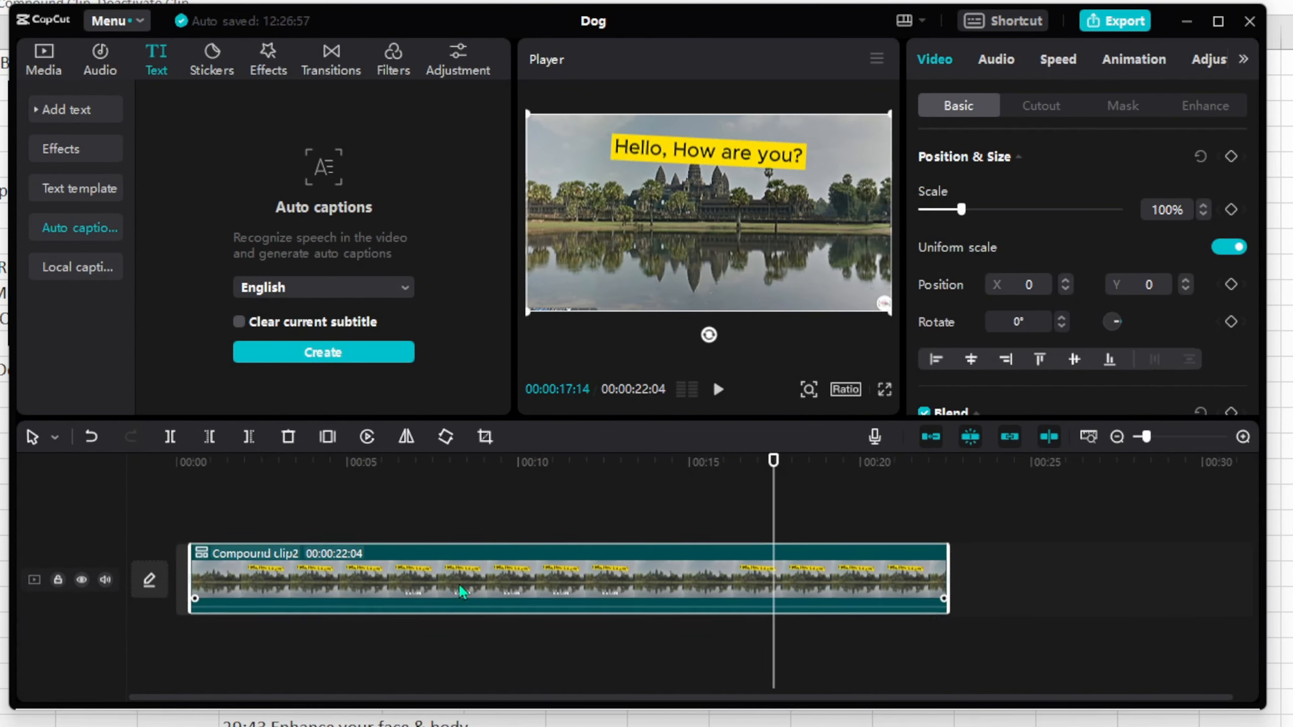
key(Home)
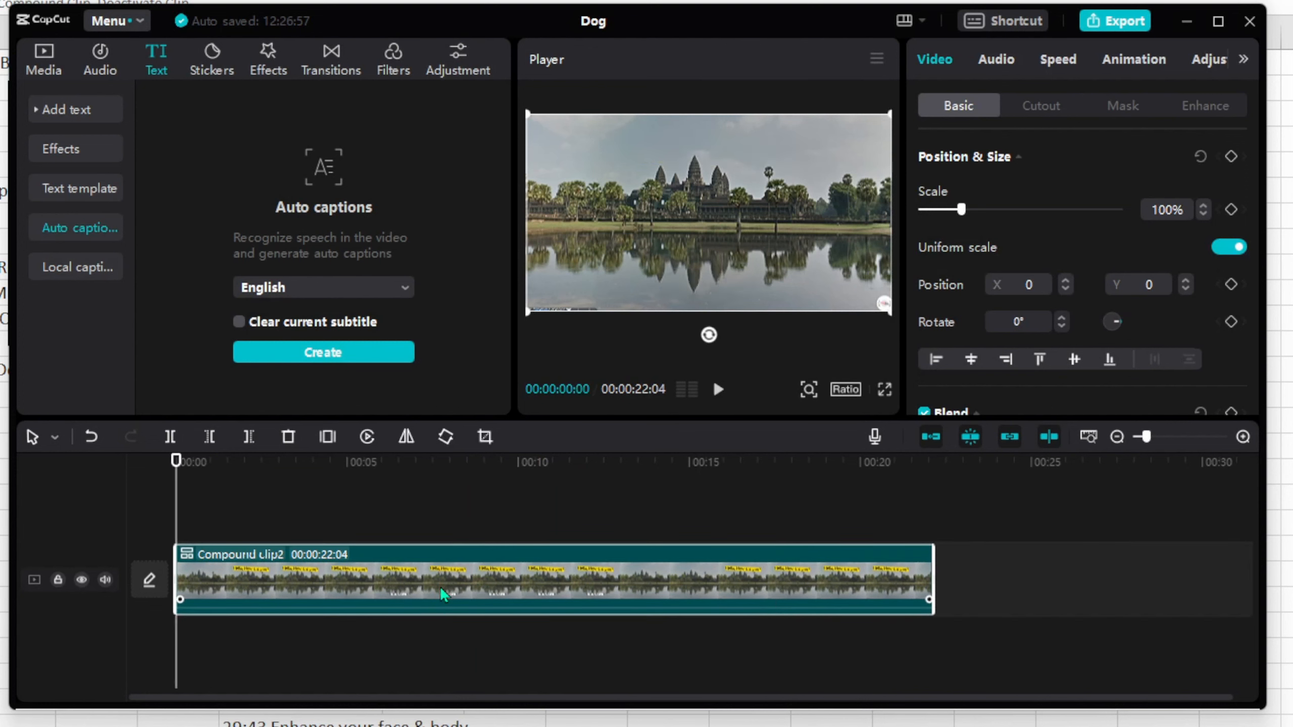
key(space)
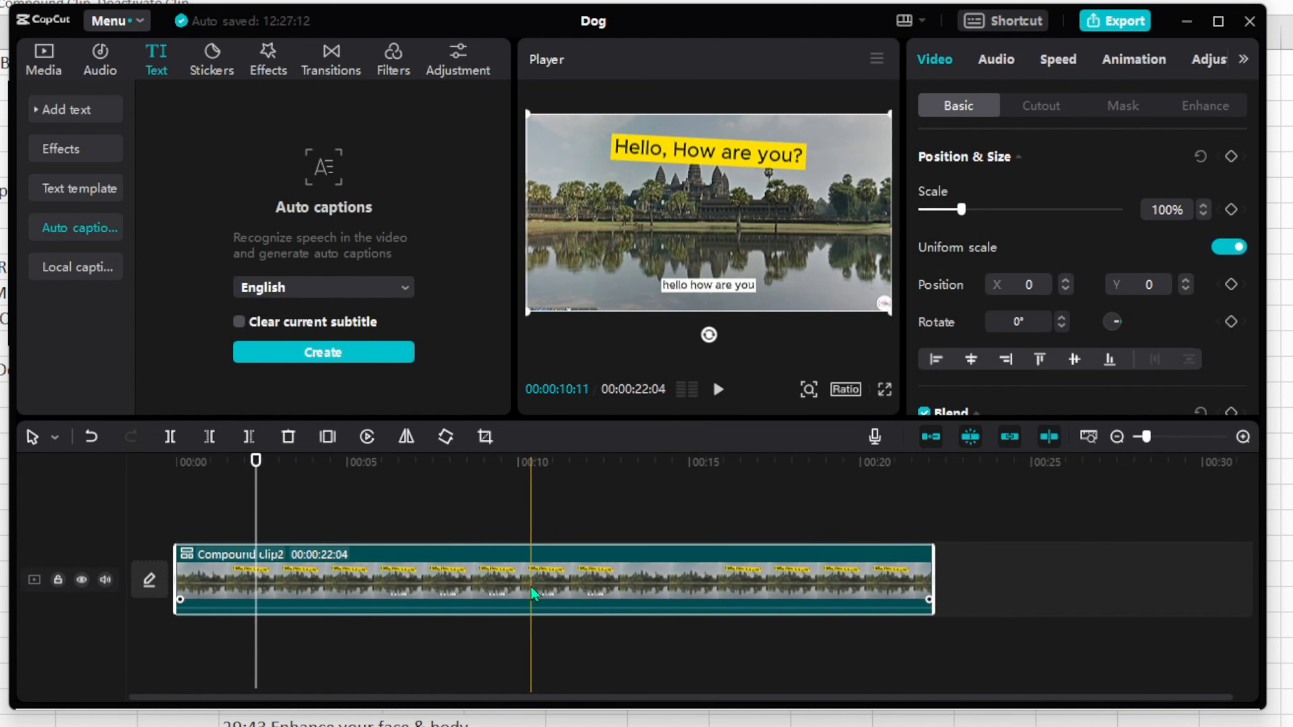
- Deactivate the full-length compound clip, and undo the compound to restore its separate clips
right_click(455, 578)
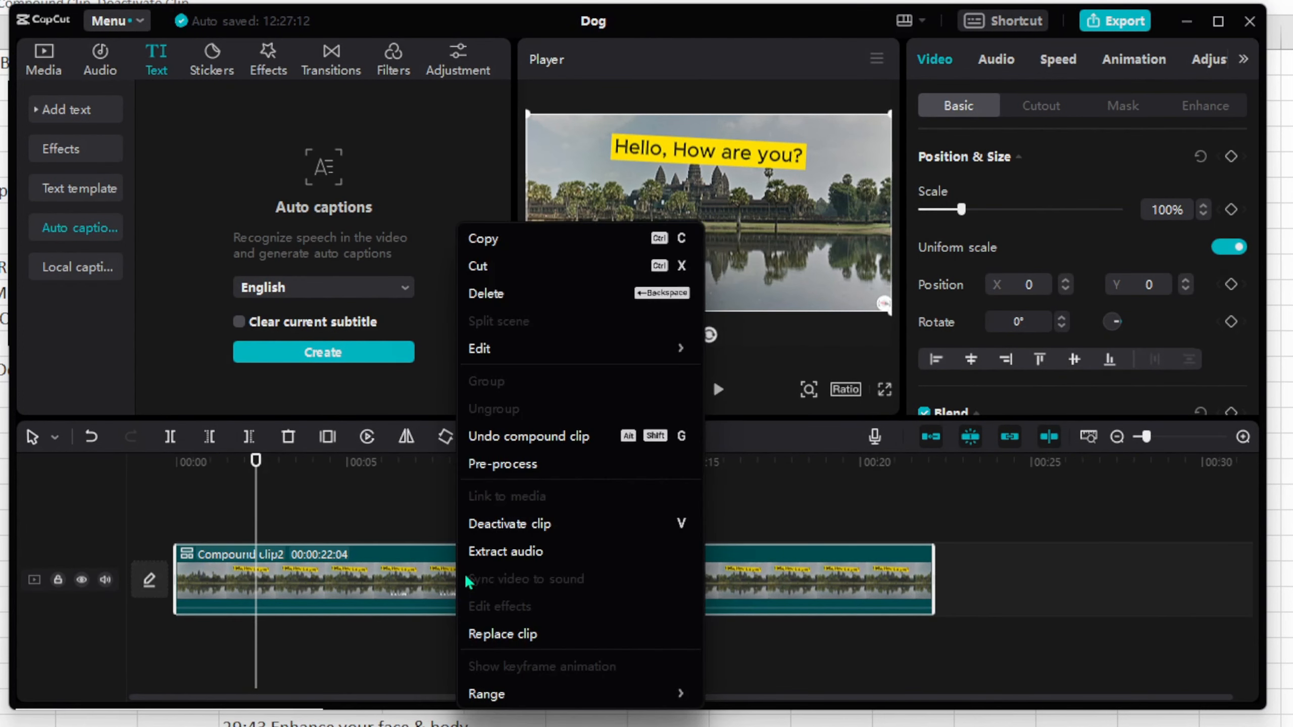
click(518, 524)
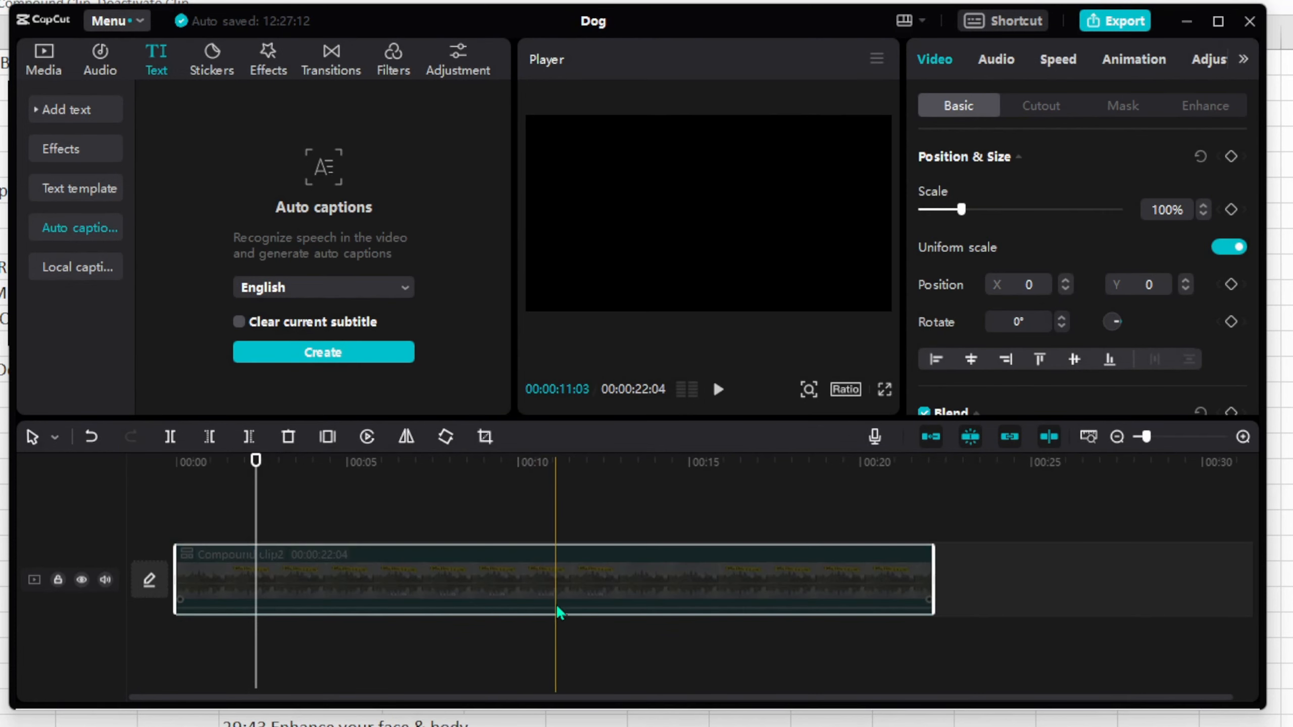
right_click(437, 582)
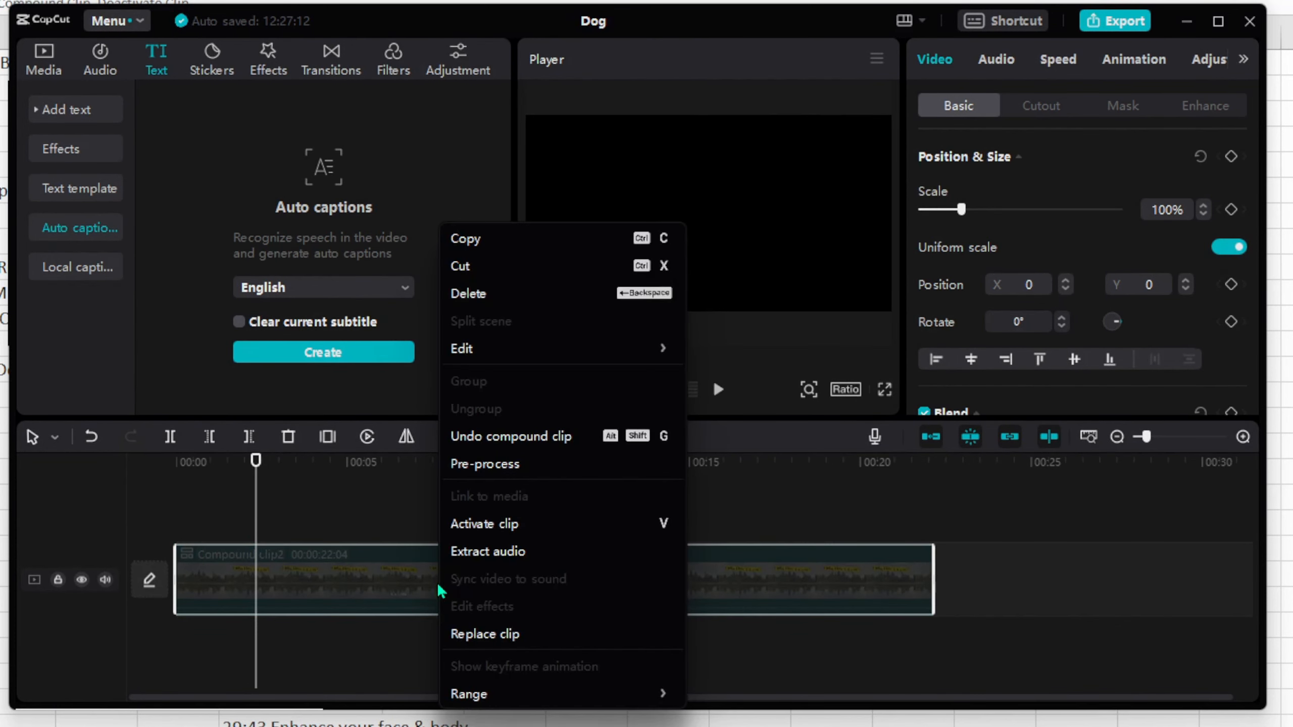
click(515, 439)
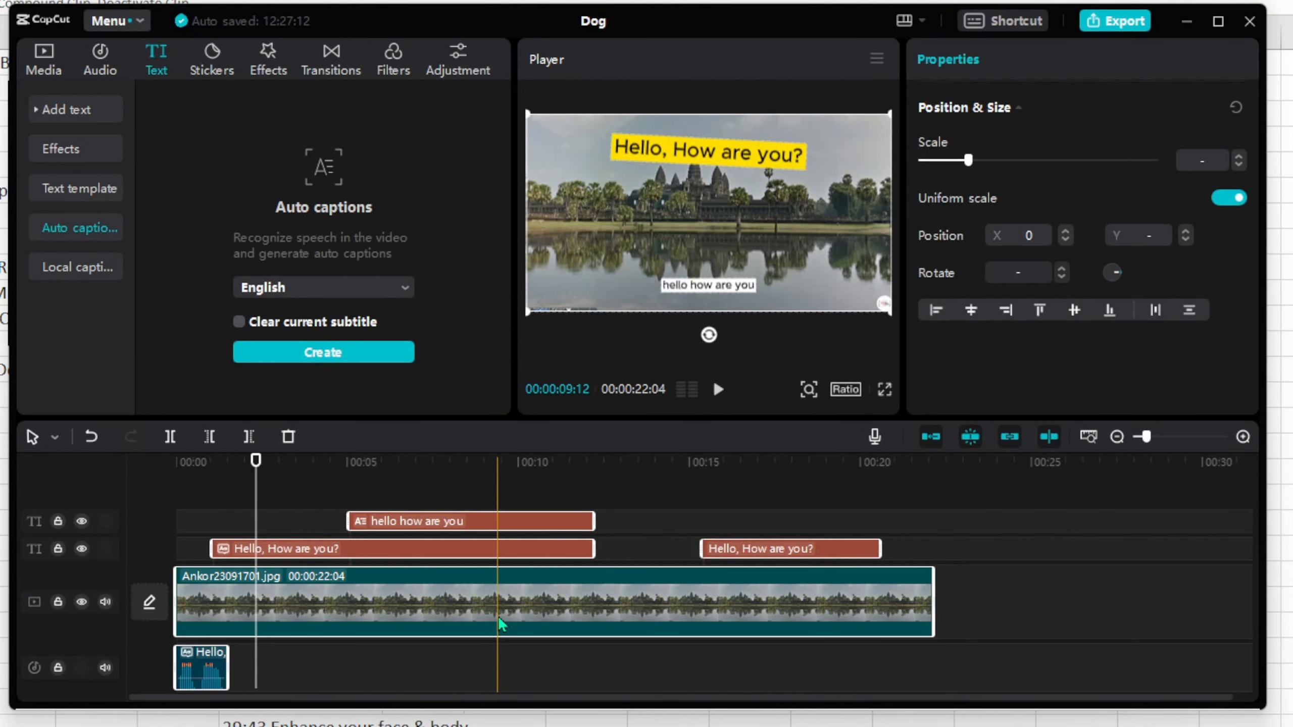
- Zoom out the player preview slightly, check it in full screen, and set the project's aspect ratio to 16:9
click(807, 396)
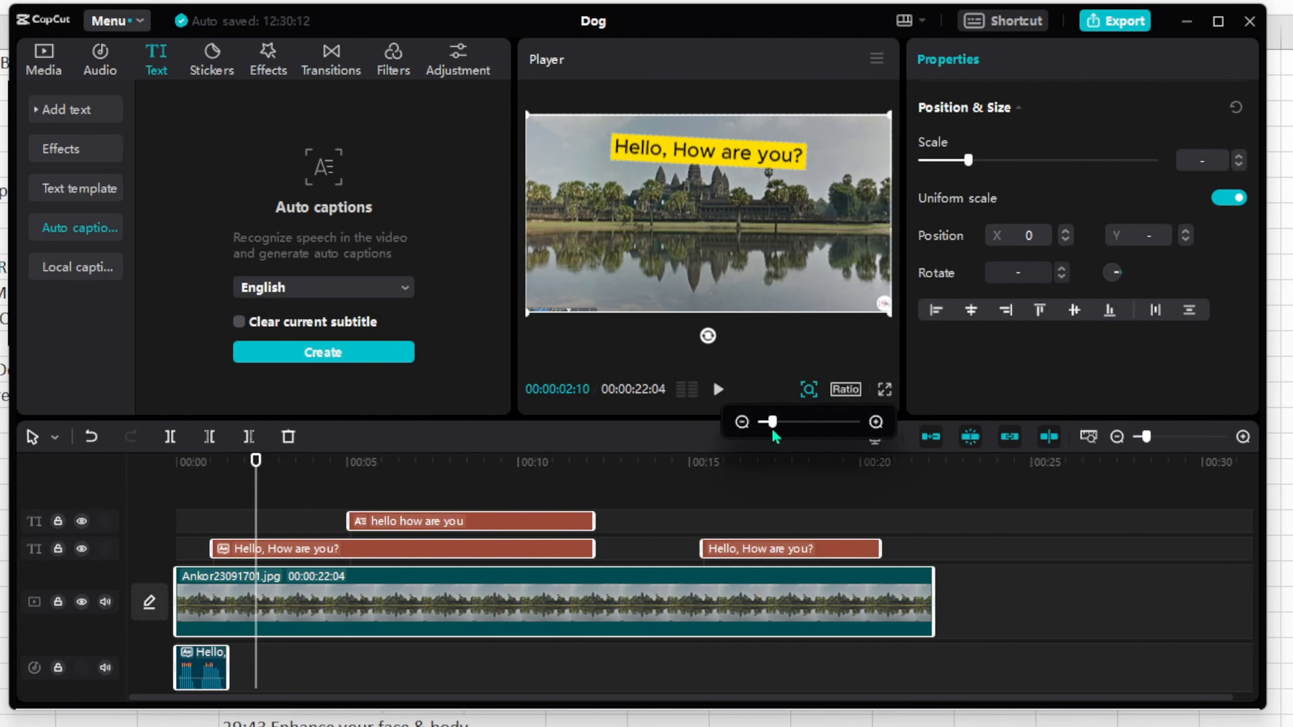
mouse_move(774, 430)
mouse_down()
mouse_move(808, 427)
mouse_move(769, 437)
mouse_up()
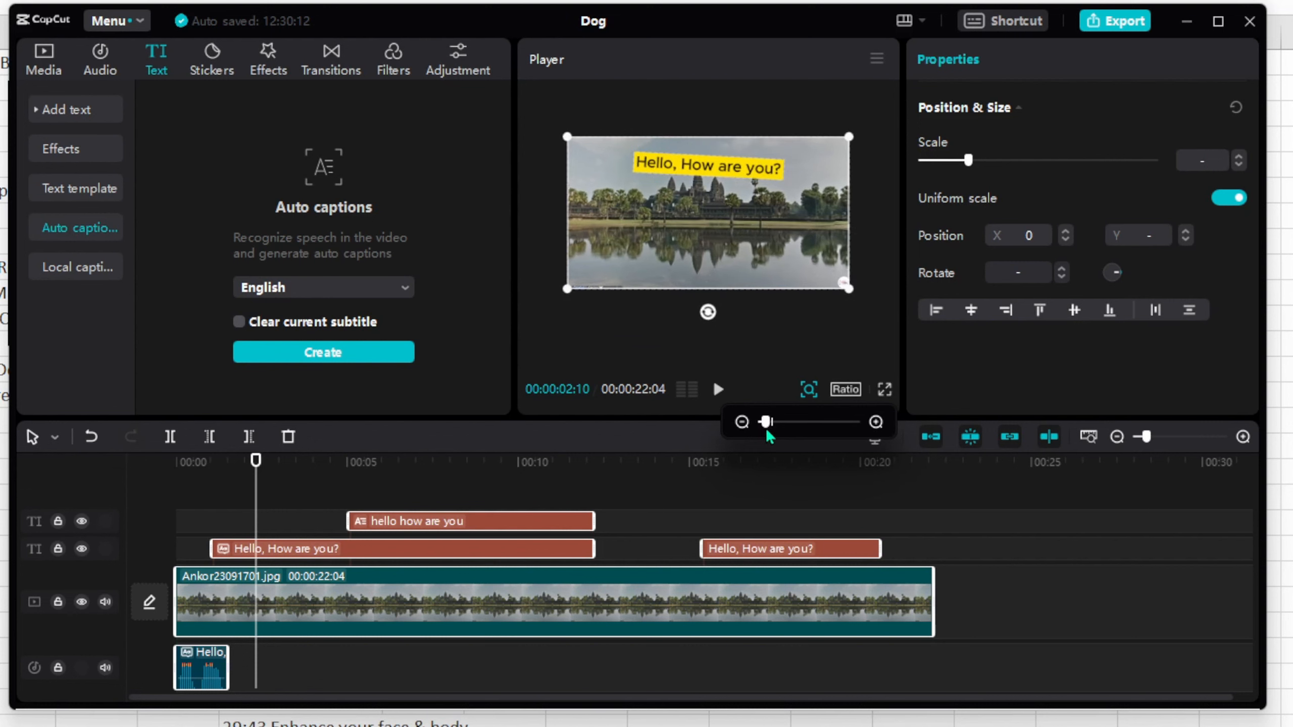
click(885, 391)
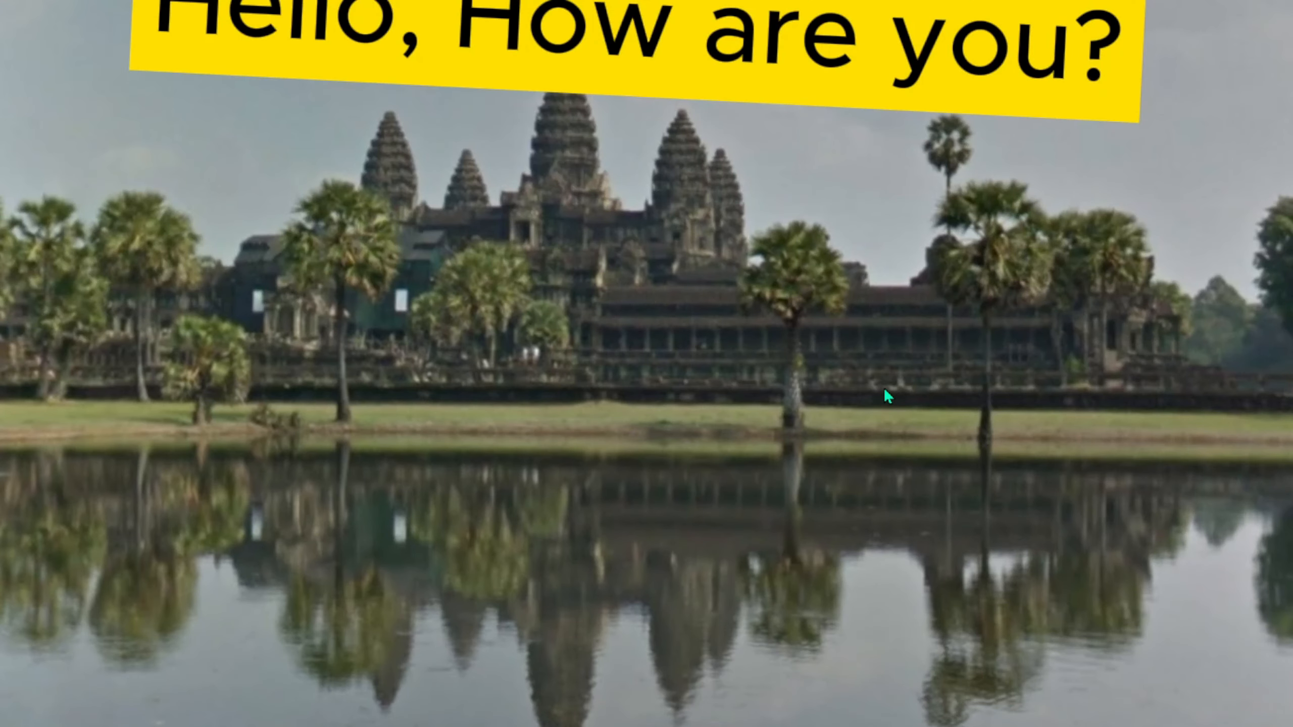
key(Escape)
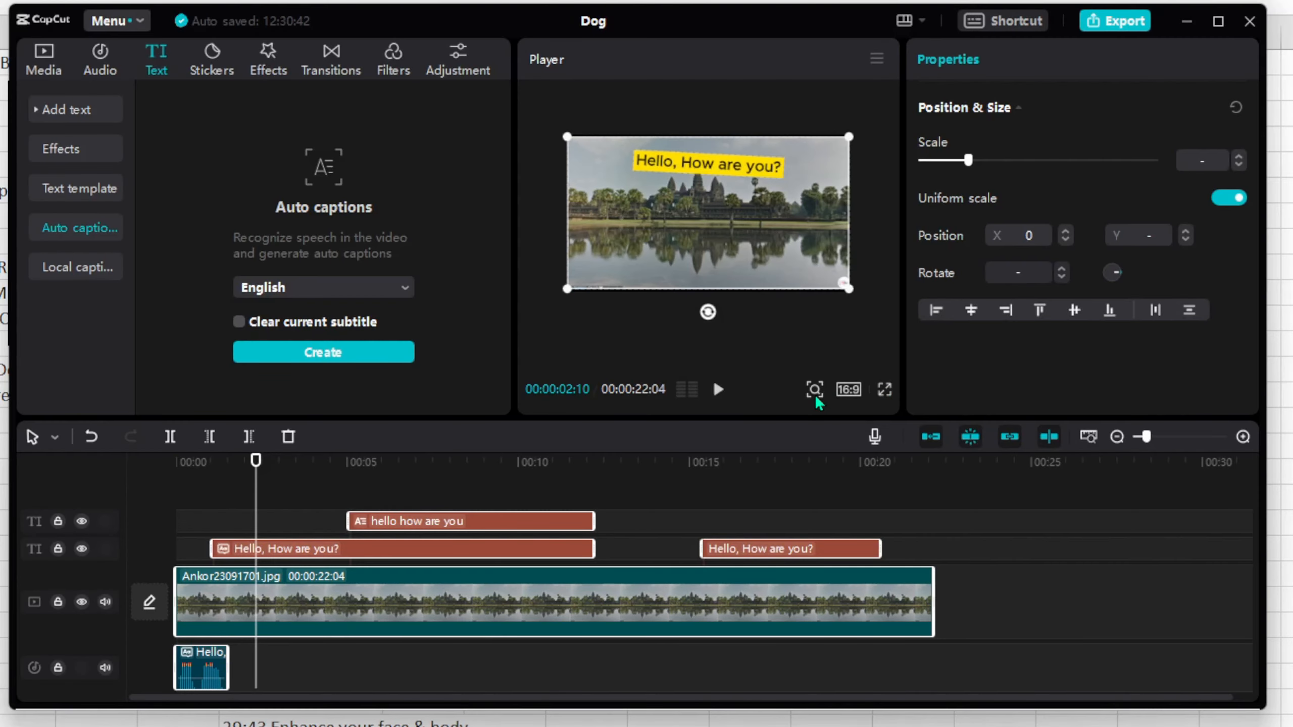
- Zoom in on the timeline and fit the whole timeline back into view
click(1095, 445)
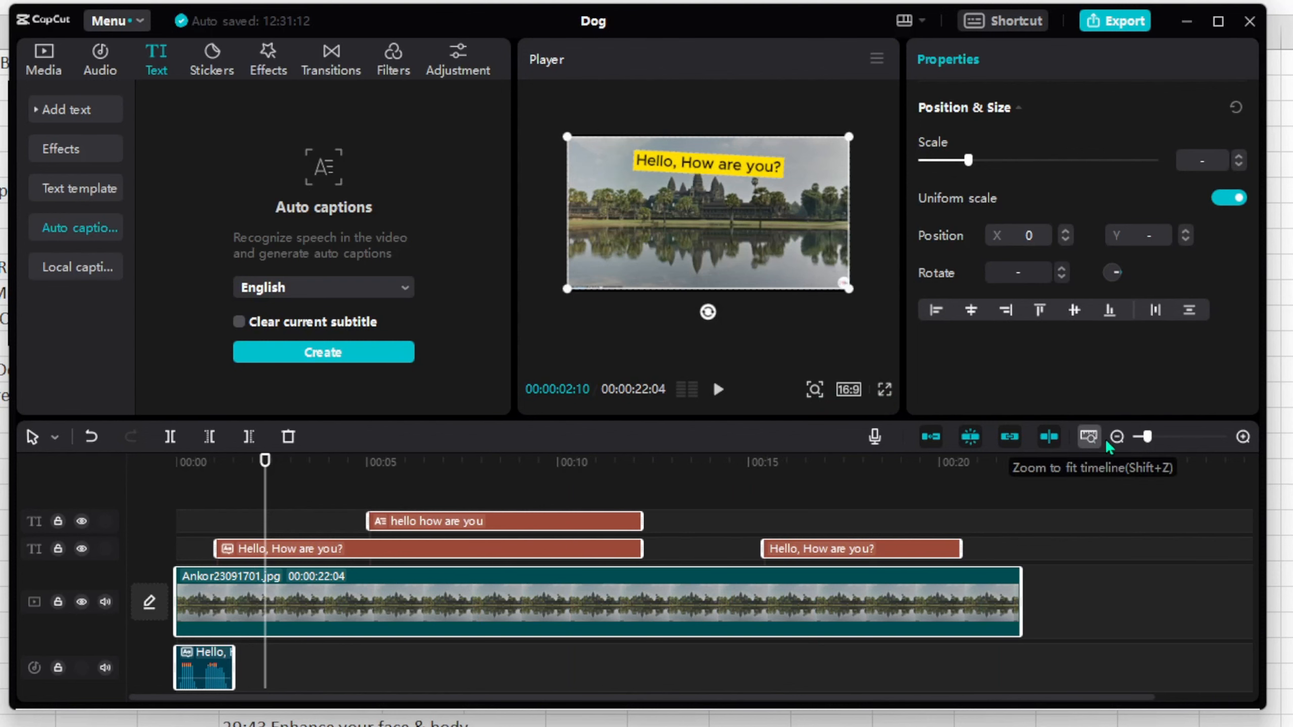
drag(1147, 437, 1164, 450)
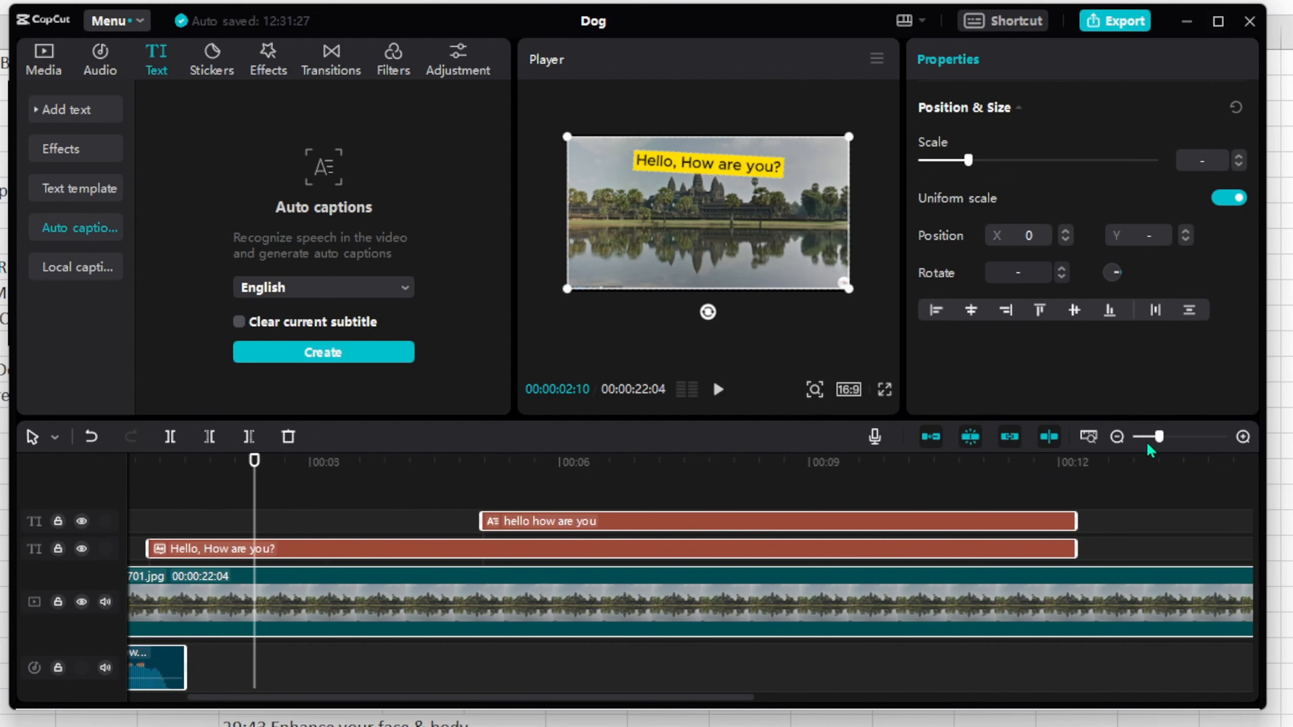
click(1089, 436)
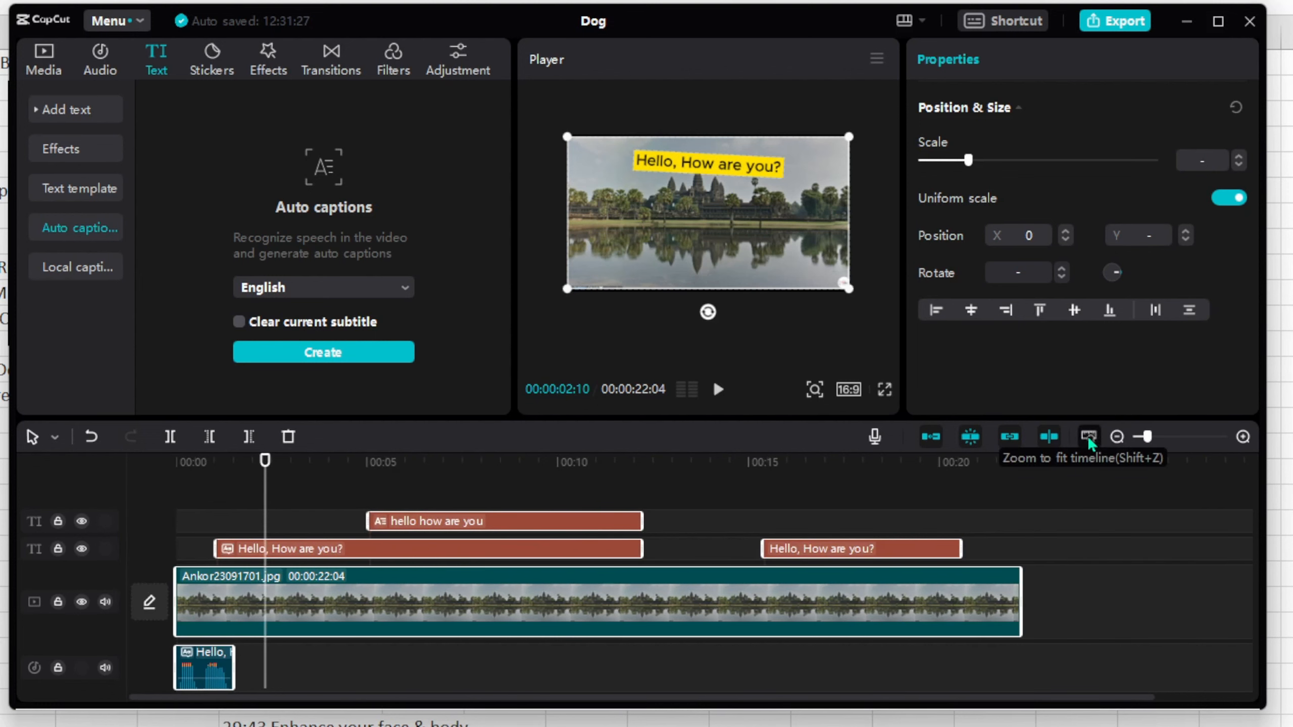
click(1183, 437)
click(1089, 439)
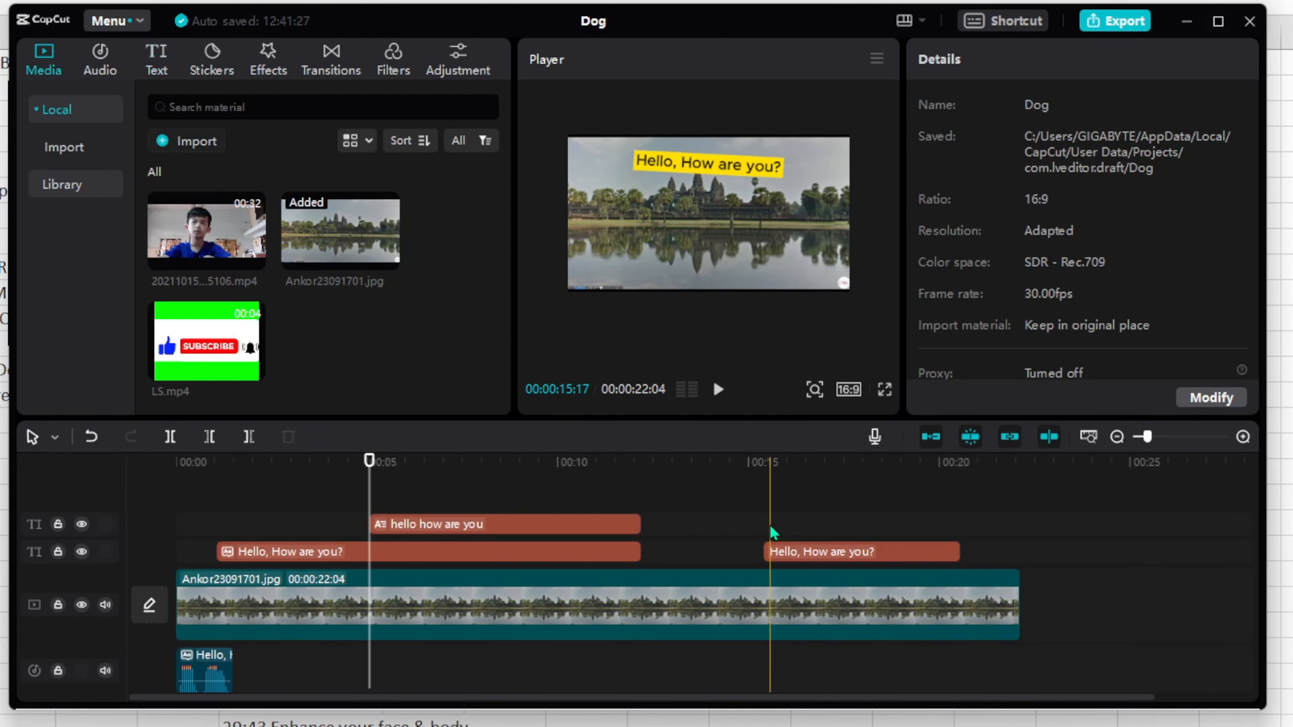
- Add the video 20211015_105106.mp4 to a new track above the background image, starting at about 13 seconds
drag(206, 231, 718, 539)
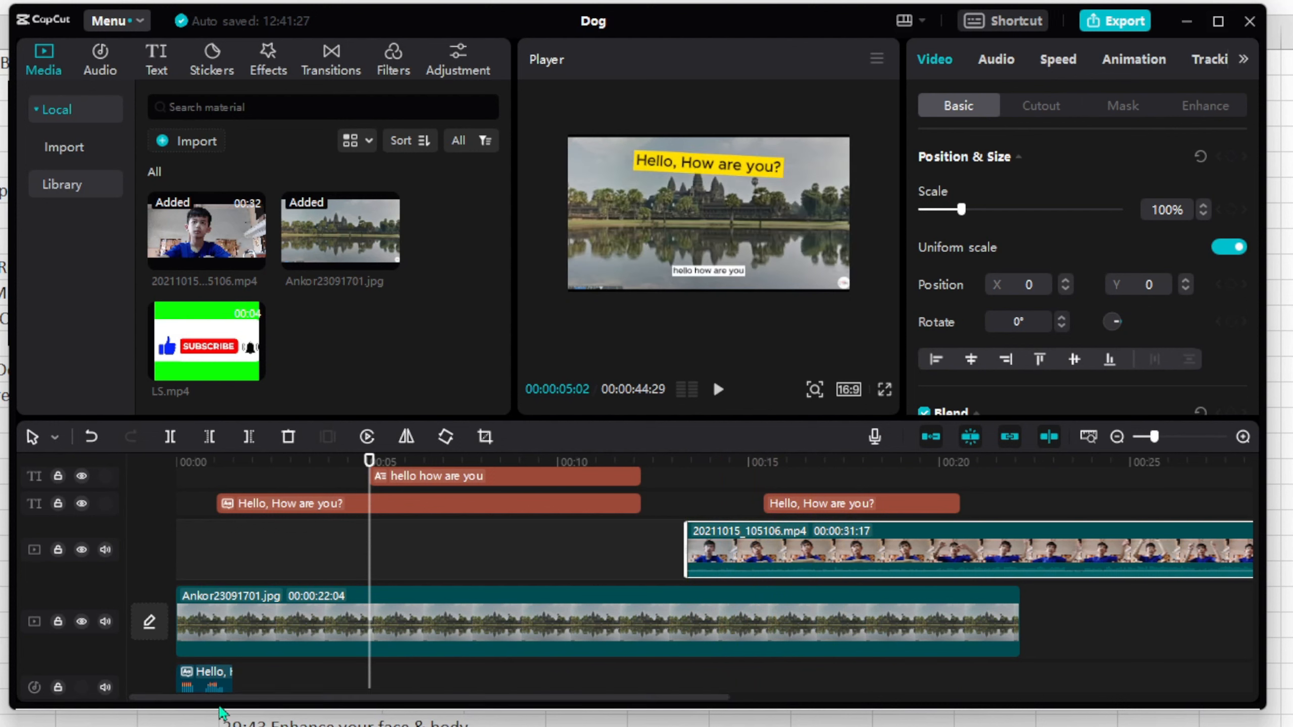
- Play back the added video 20211015_105106.mp4 from near its start at about 14 seconds on the timeline
click(240, 694)
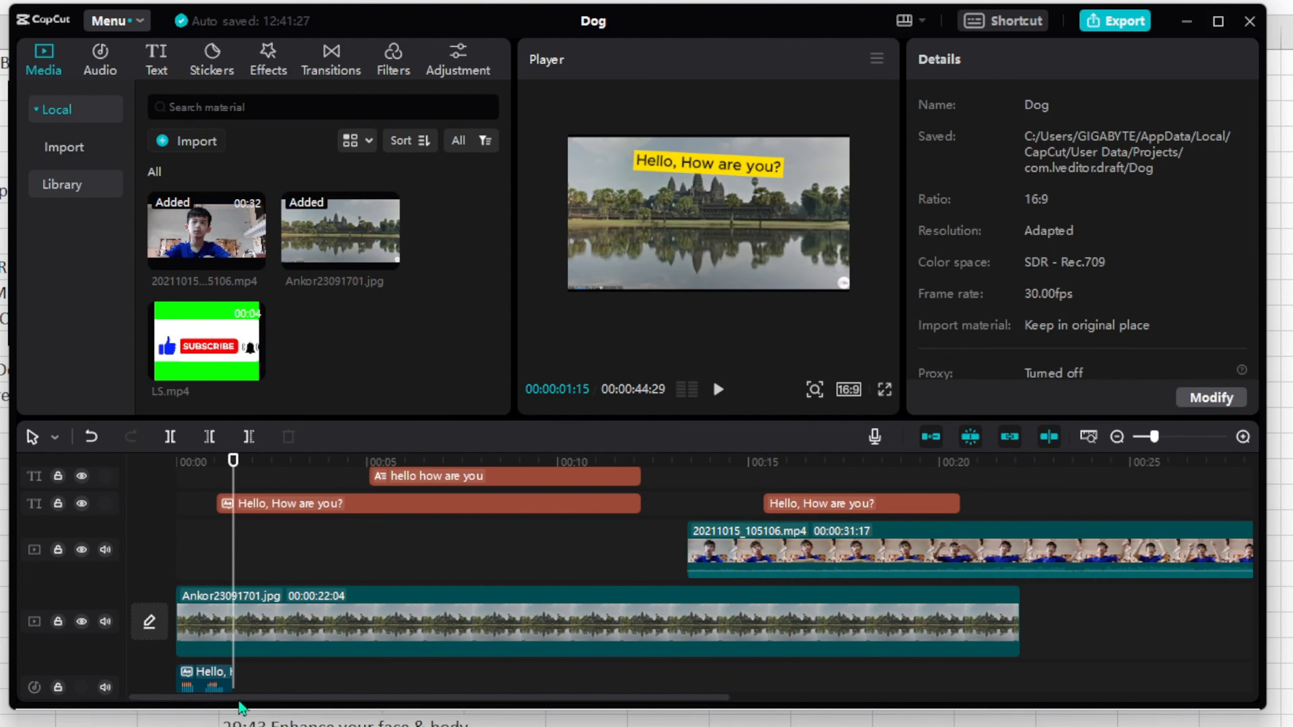
drag(243, 698, 524, 718)
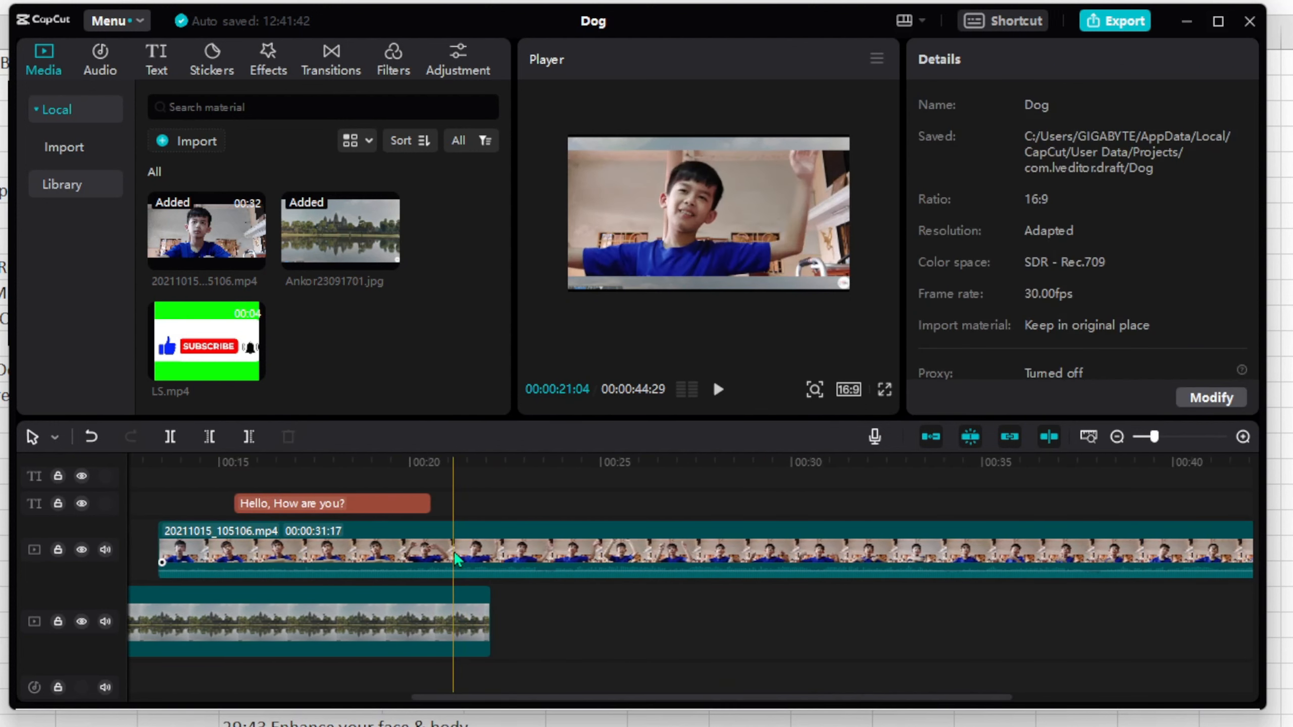
click(347, 547)
right_click(346, 546)
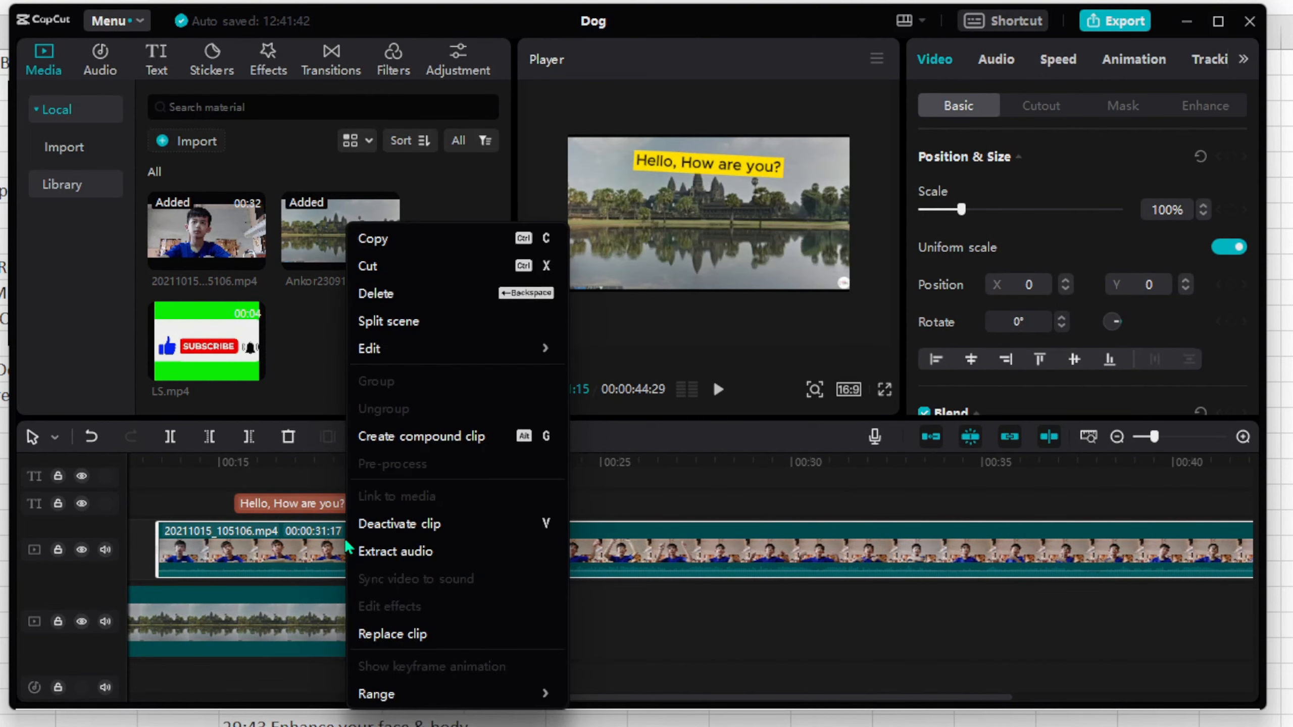
click(206, 487)
key(space)
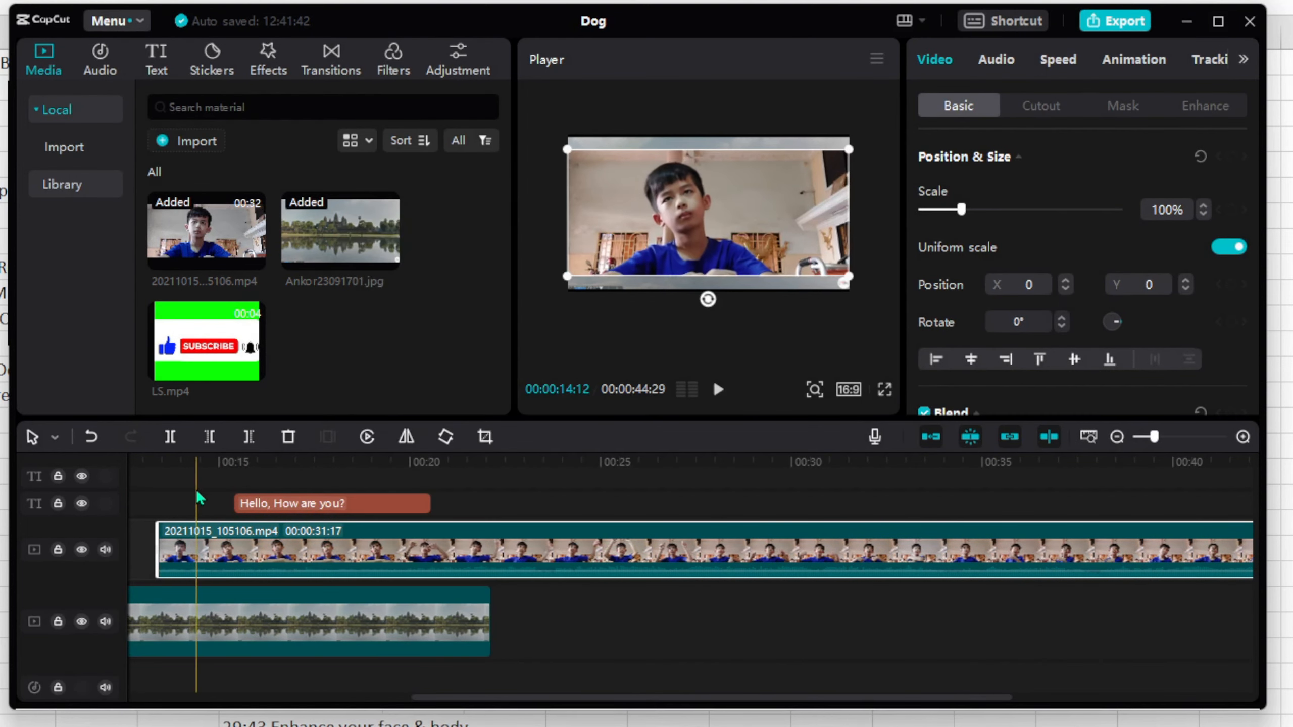
key(space)
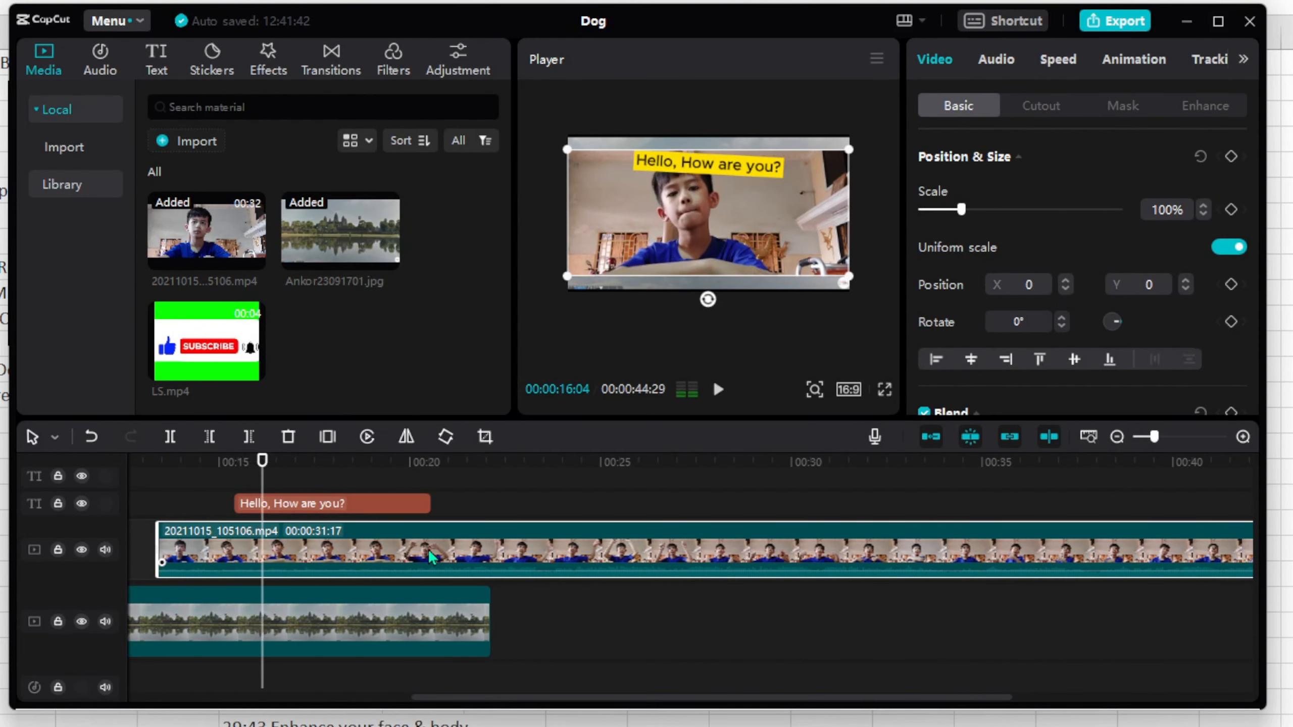
- Extract the audio from the video 20211015_105106.mp4 and delete the extracted audio clip
right_click(431, 556)
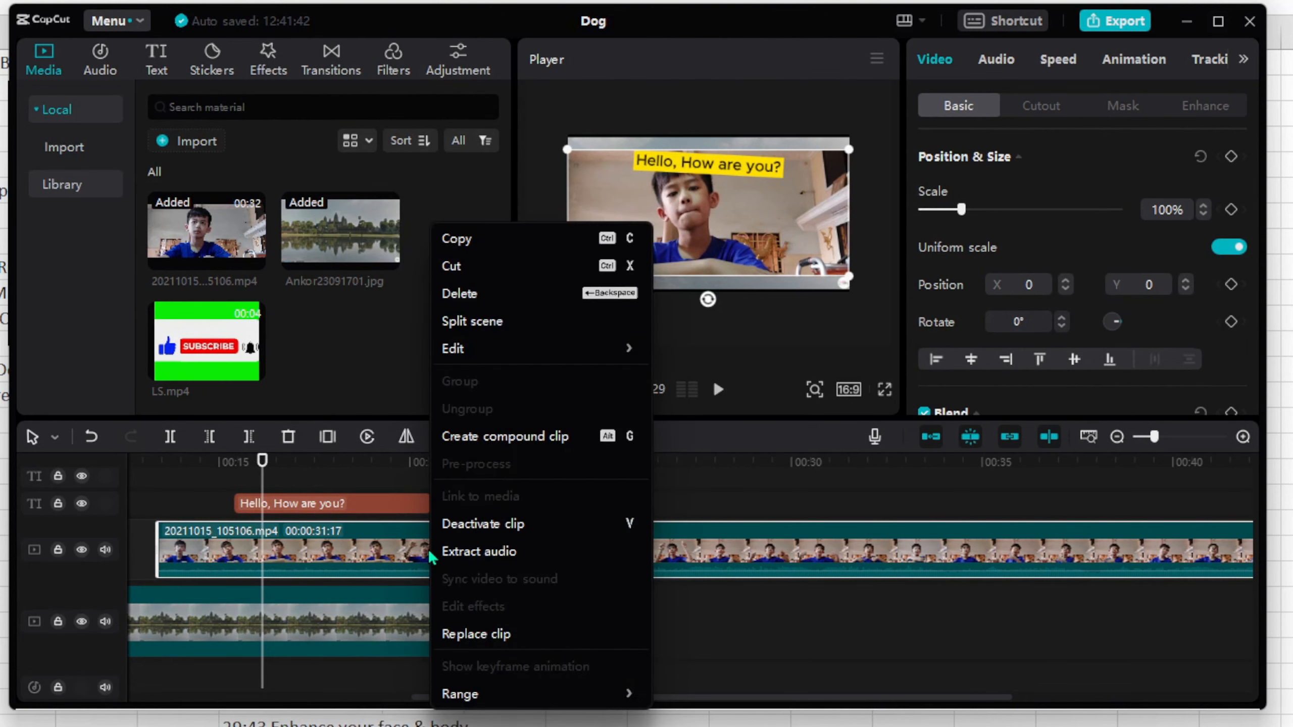
click(513, 554)
click(379, 683)
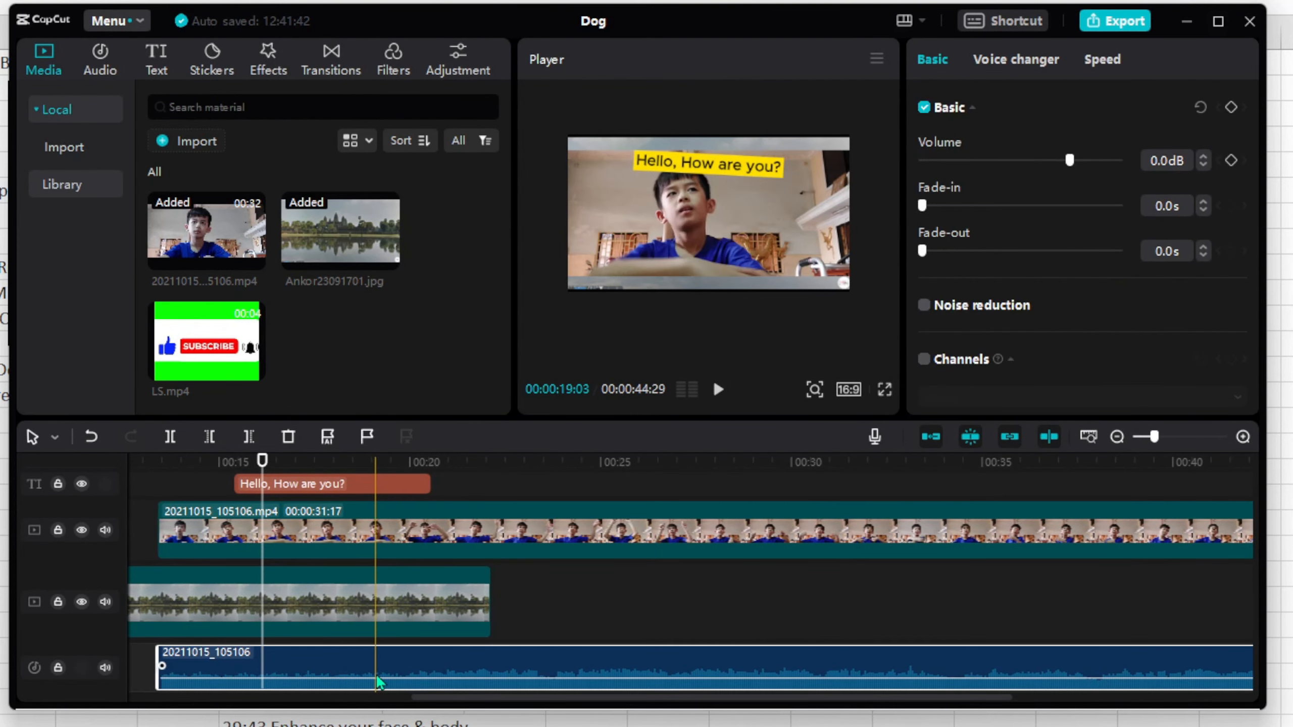
right_click(378, 681)
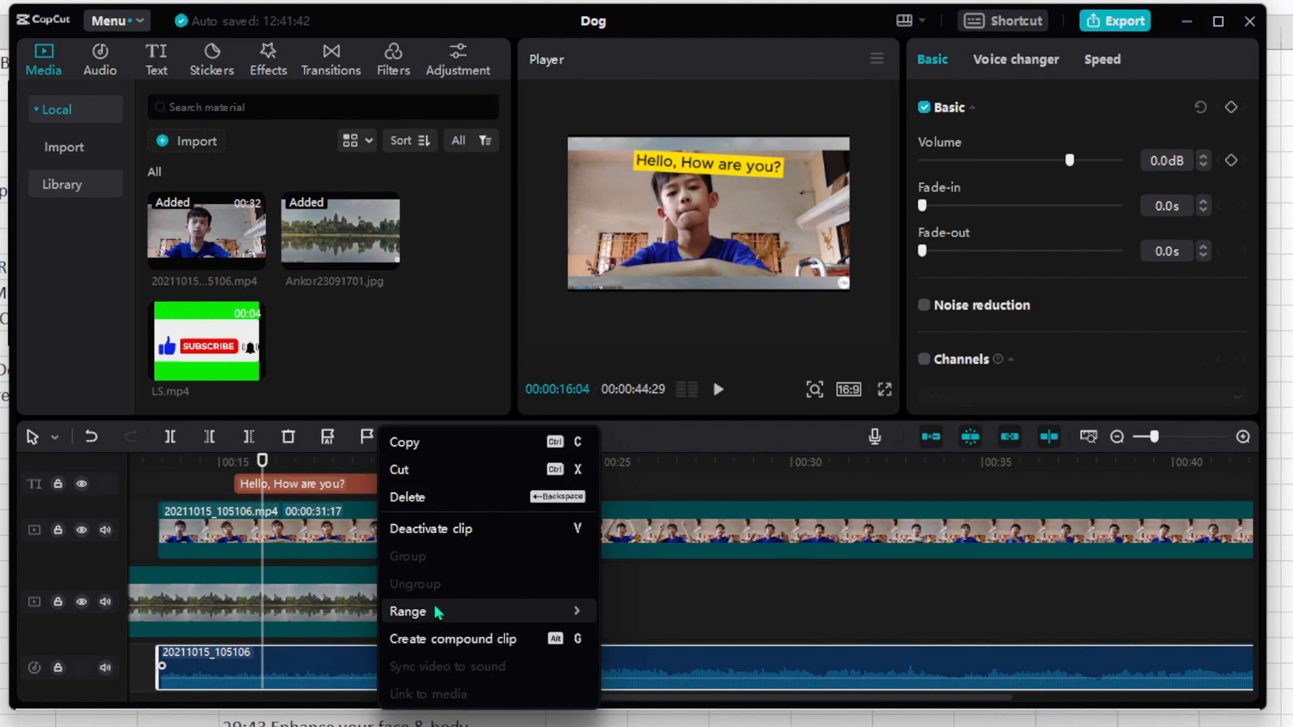
click(438, 497)
- Play the video clip from its start at about 13 seconds to check it without its audio
click(158, 471)
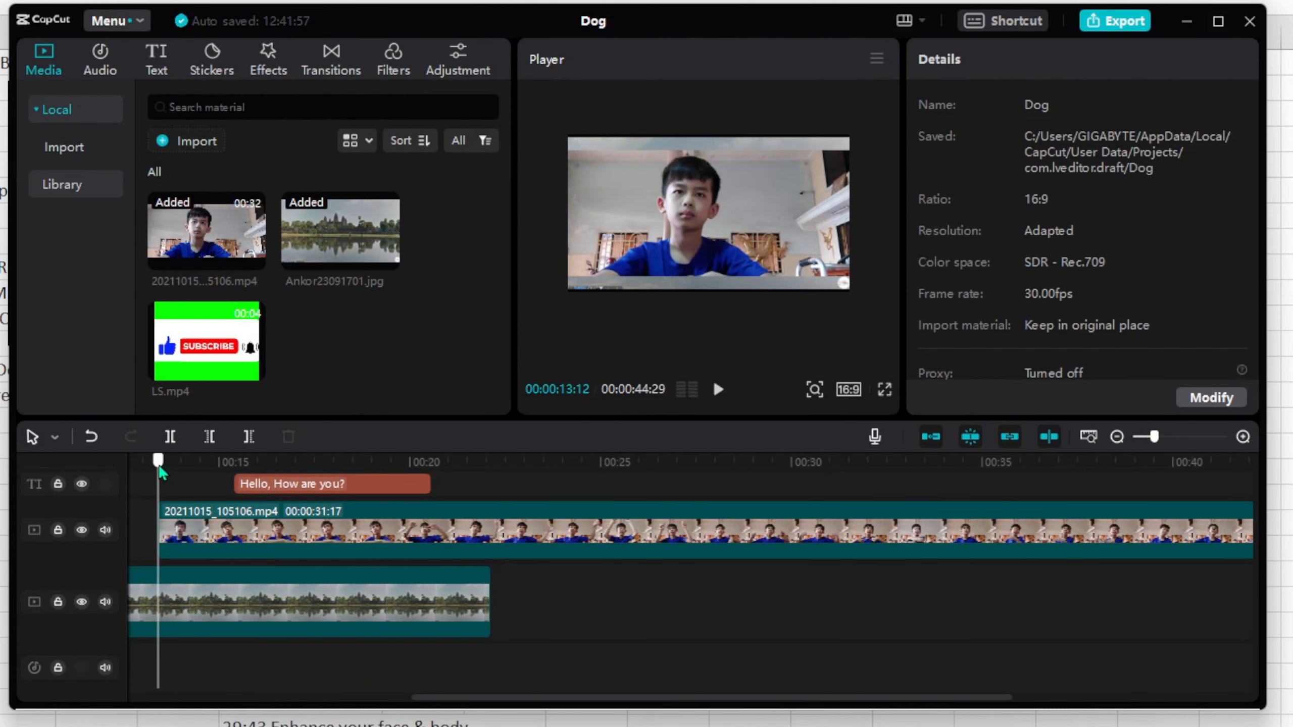
key(space)
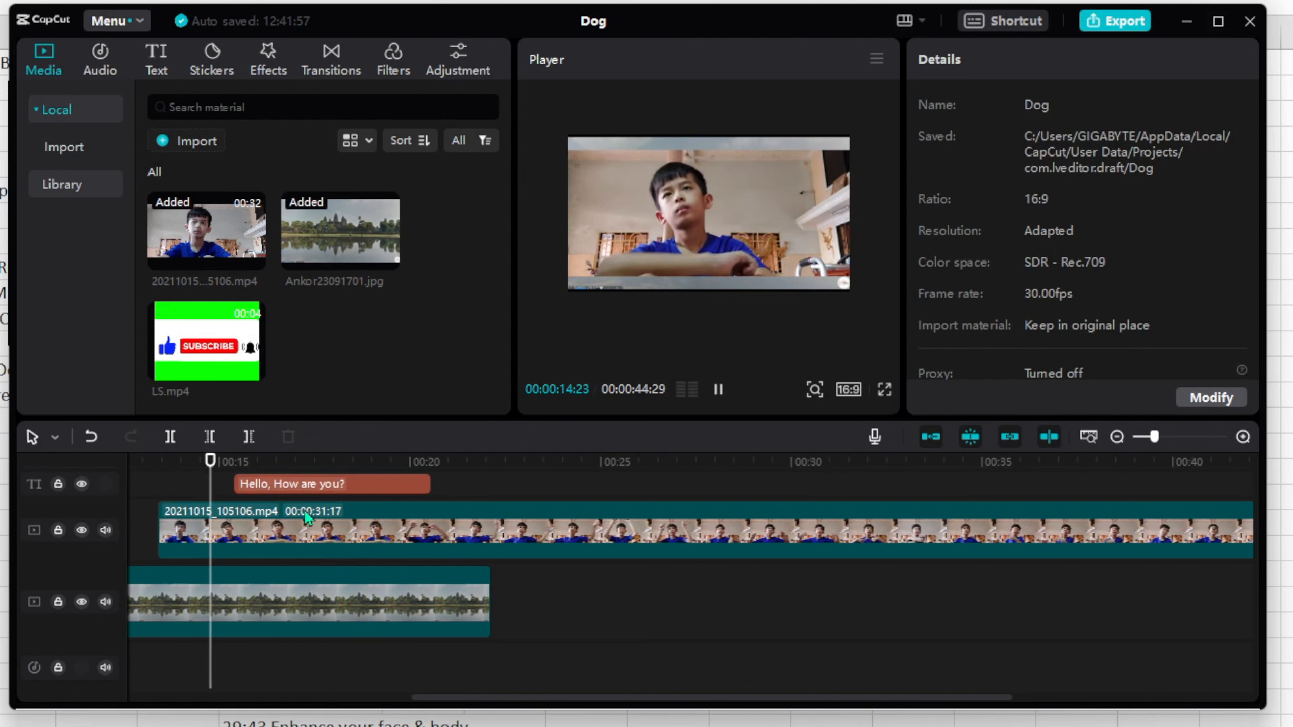
key(space)
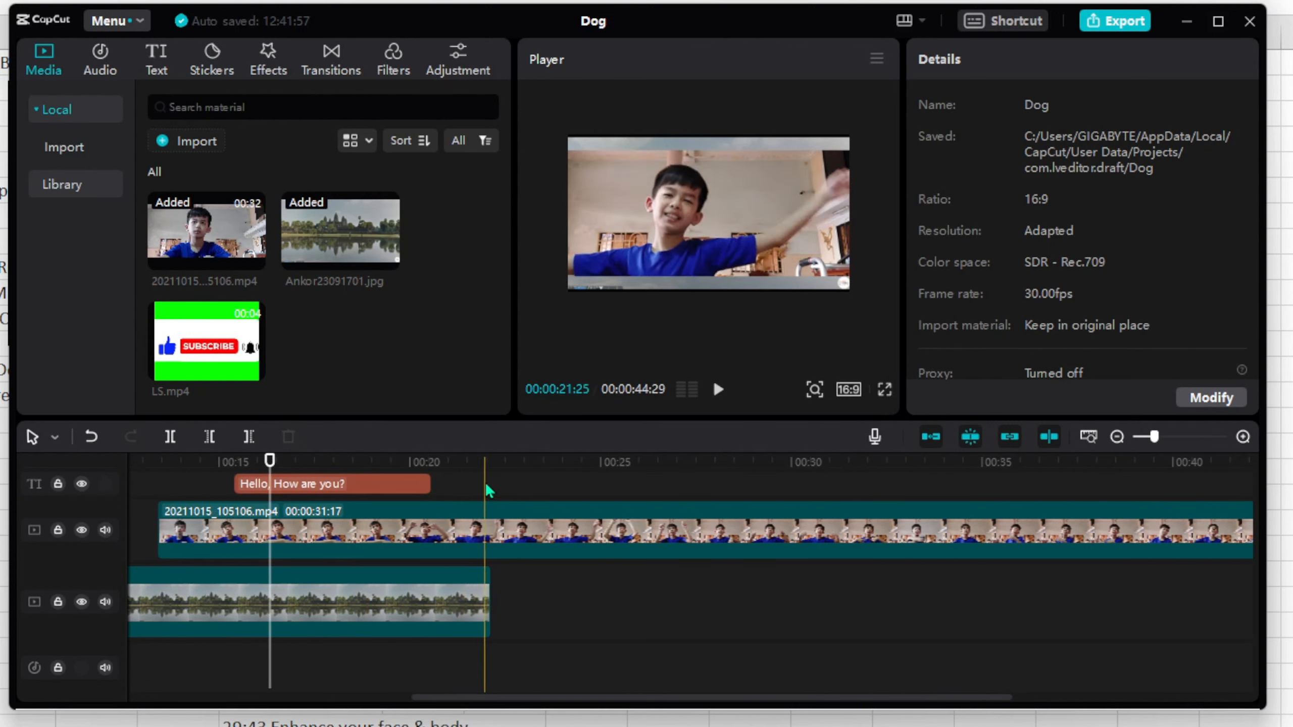
- Cut off the part of the video clip that extends past the end of the background image, at 00:00:22:04
click(496, 484)
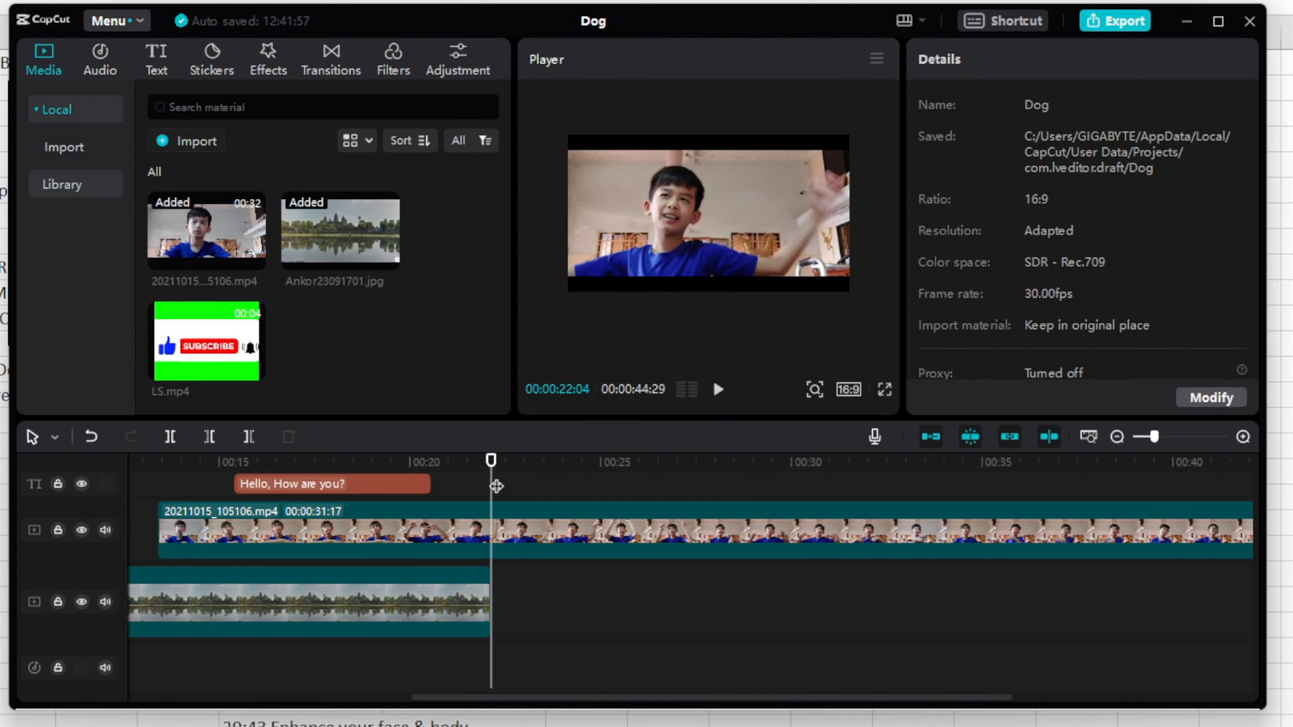
click(249, 436)
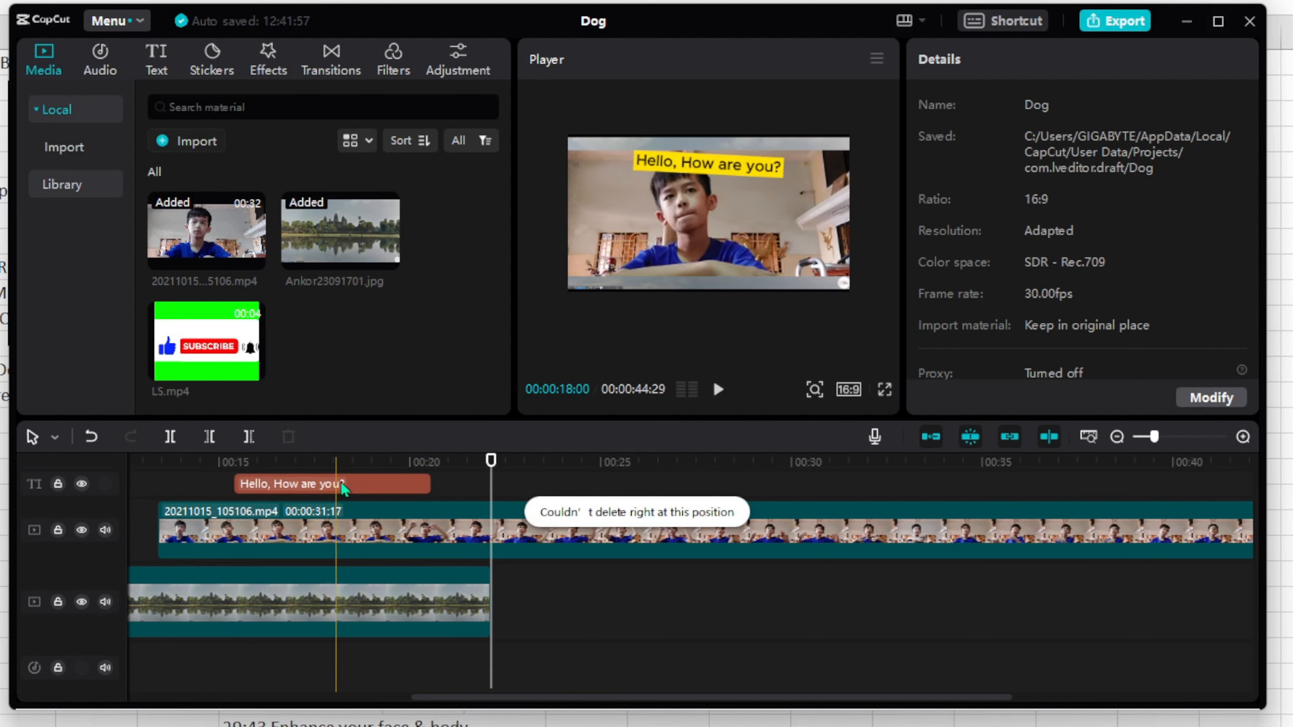
click(474, 528)
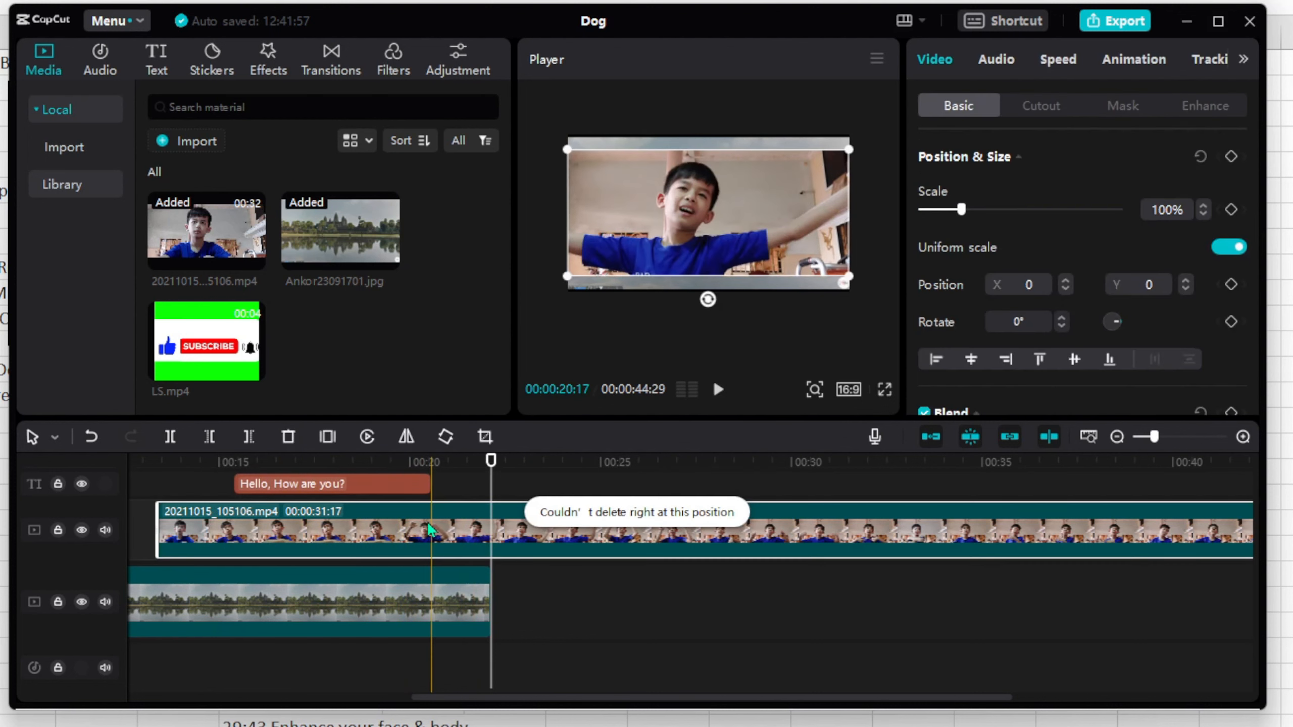
click(249, 437)
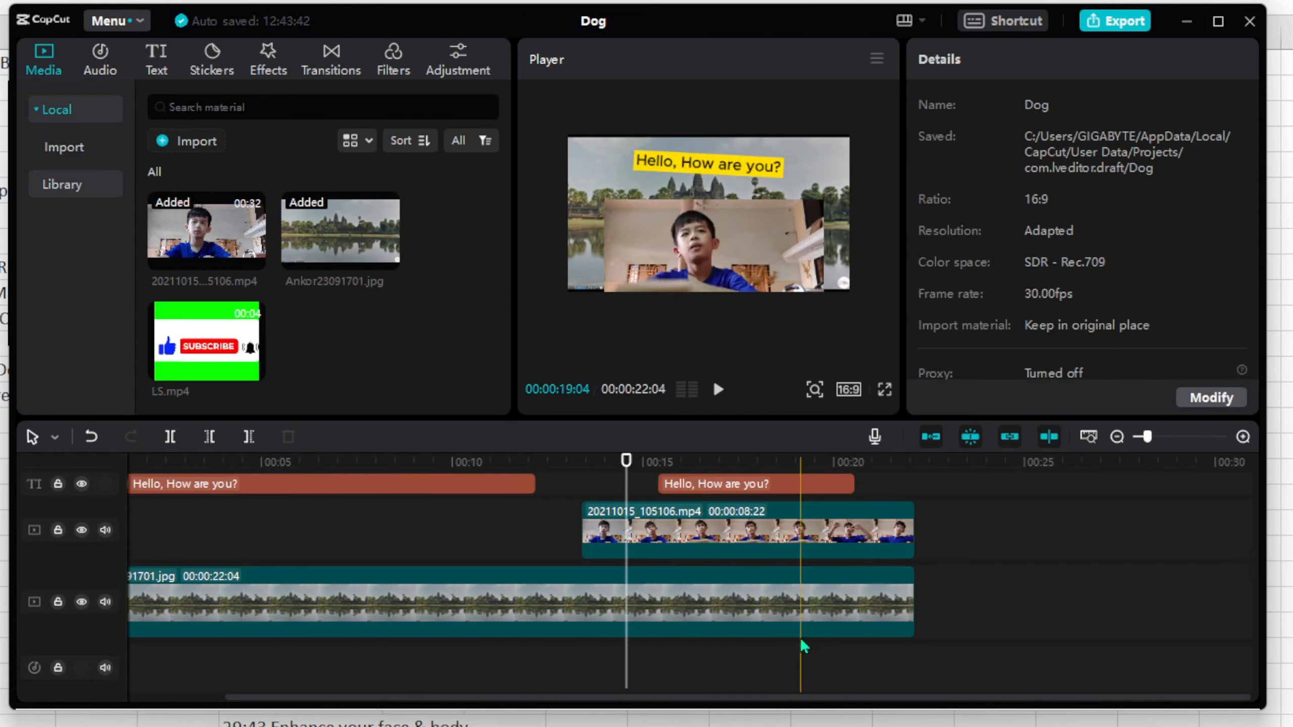
- Play the trimmed video clip over the background image from 00:00:13:12 at normal speed
click(588, 480)
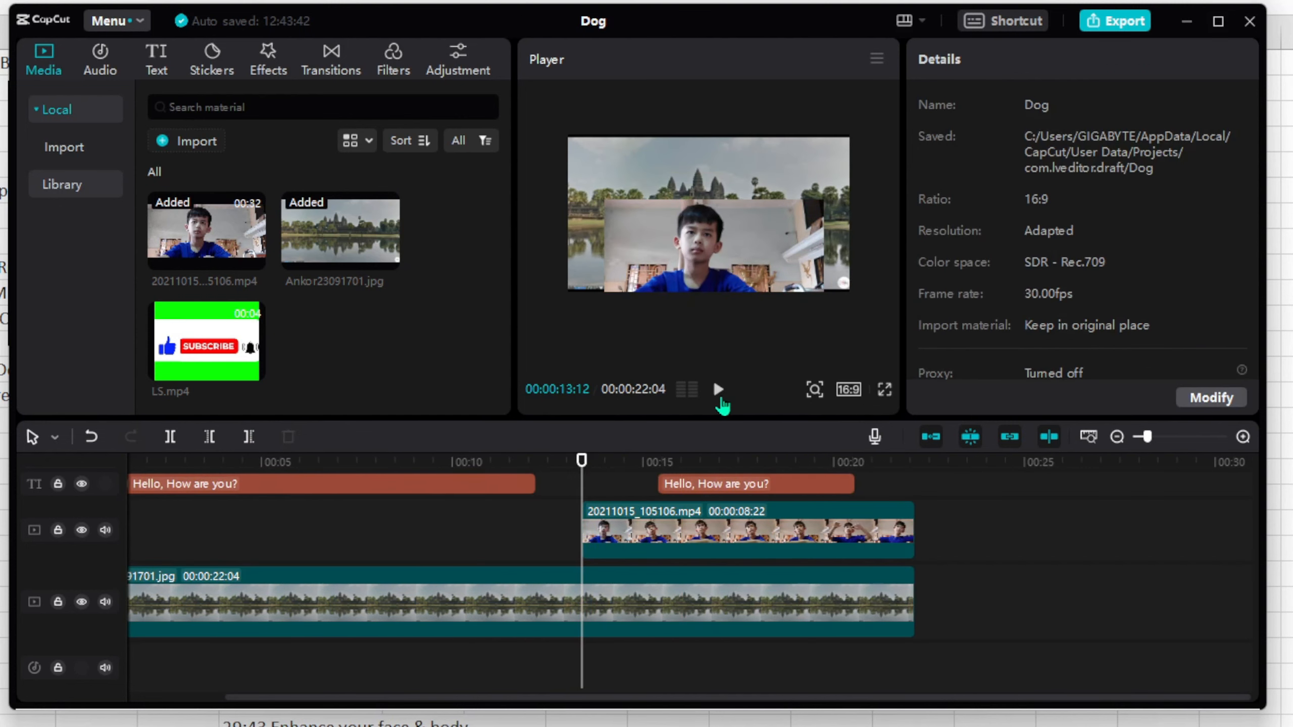
click(719, 393)
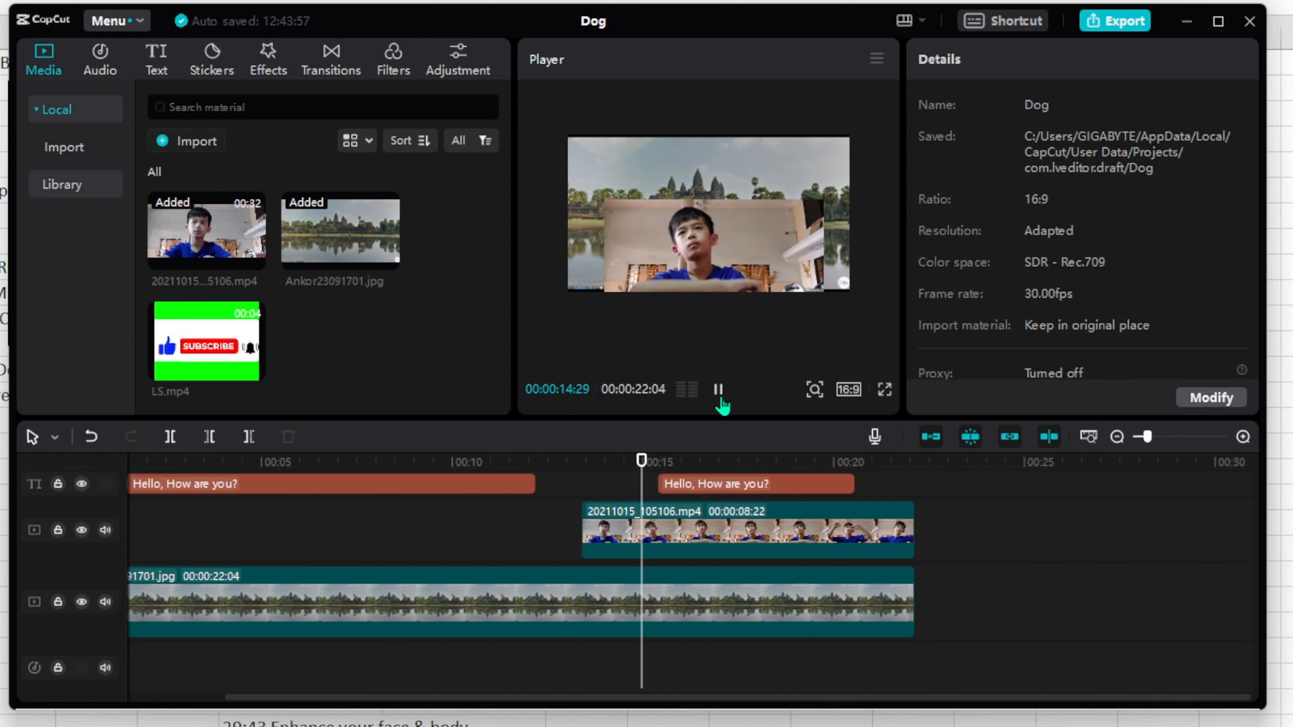
click(719, 389)
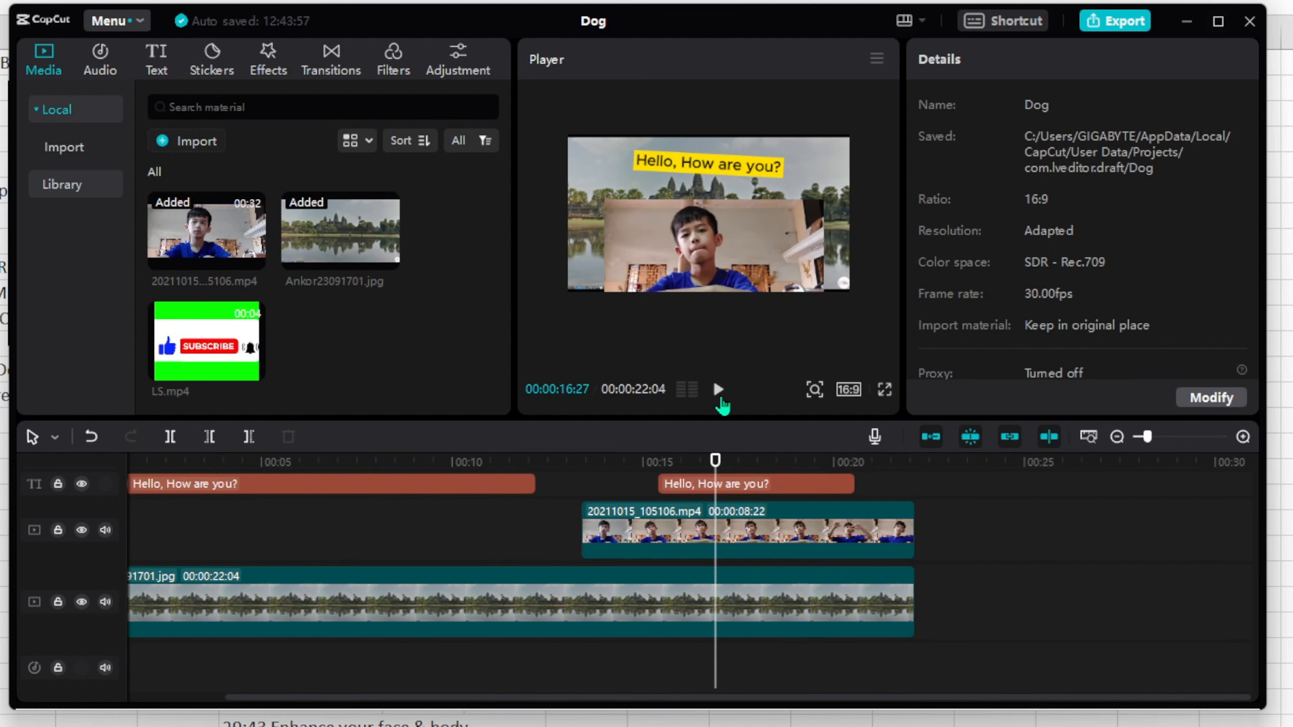
- Set the normal speed of the overlay video clip to 2.1x
click(688, 532)
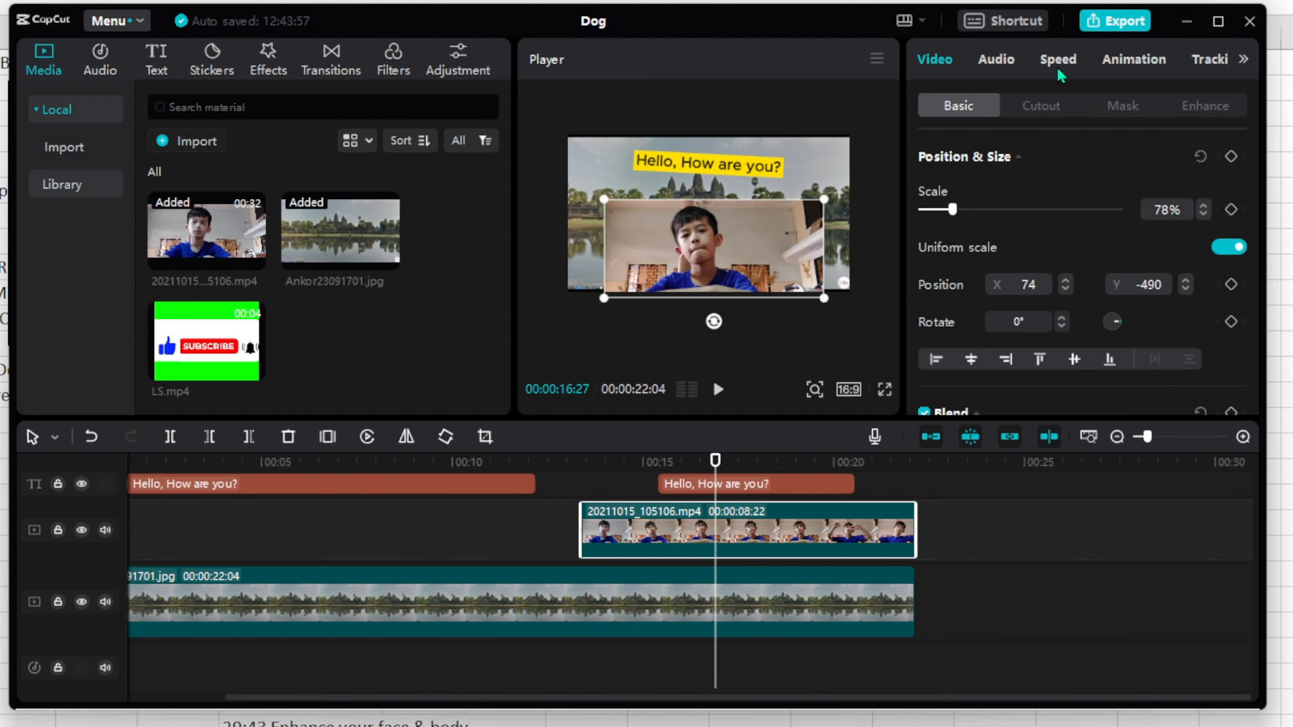
click(1058, 60)
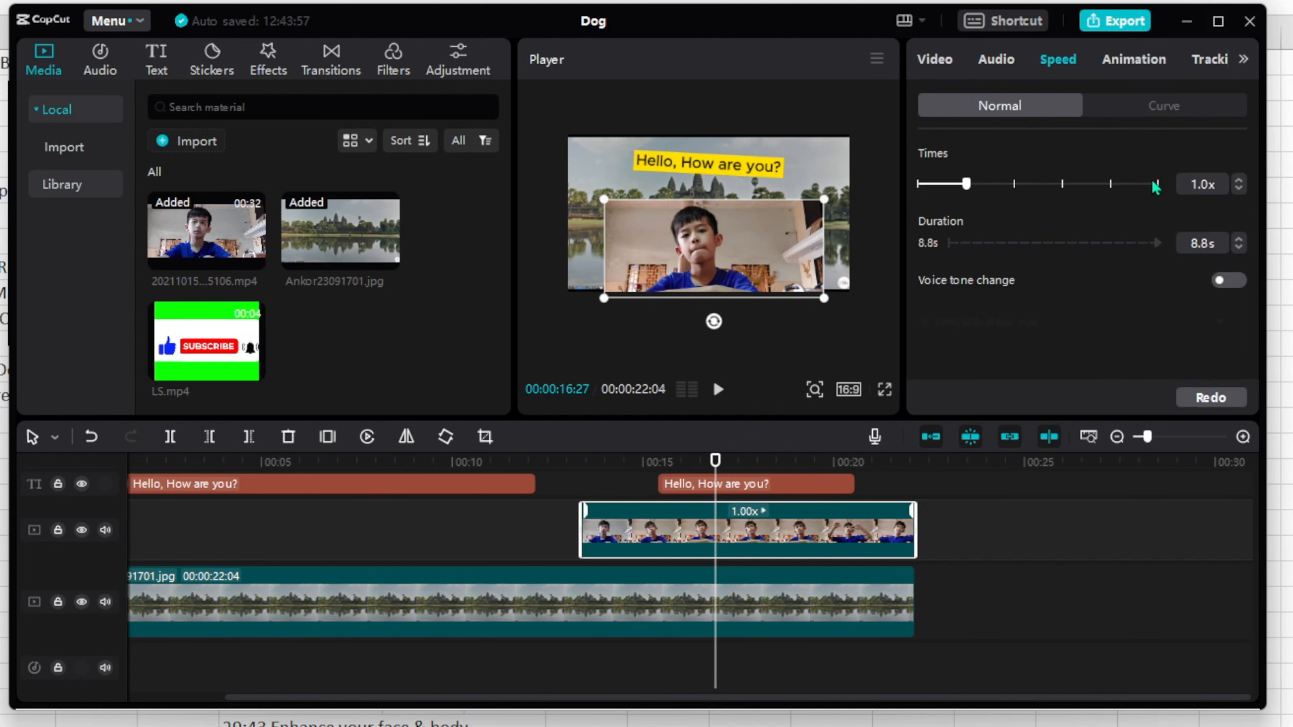
click(1238, 180)
click(1238, 181)
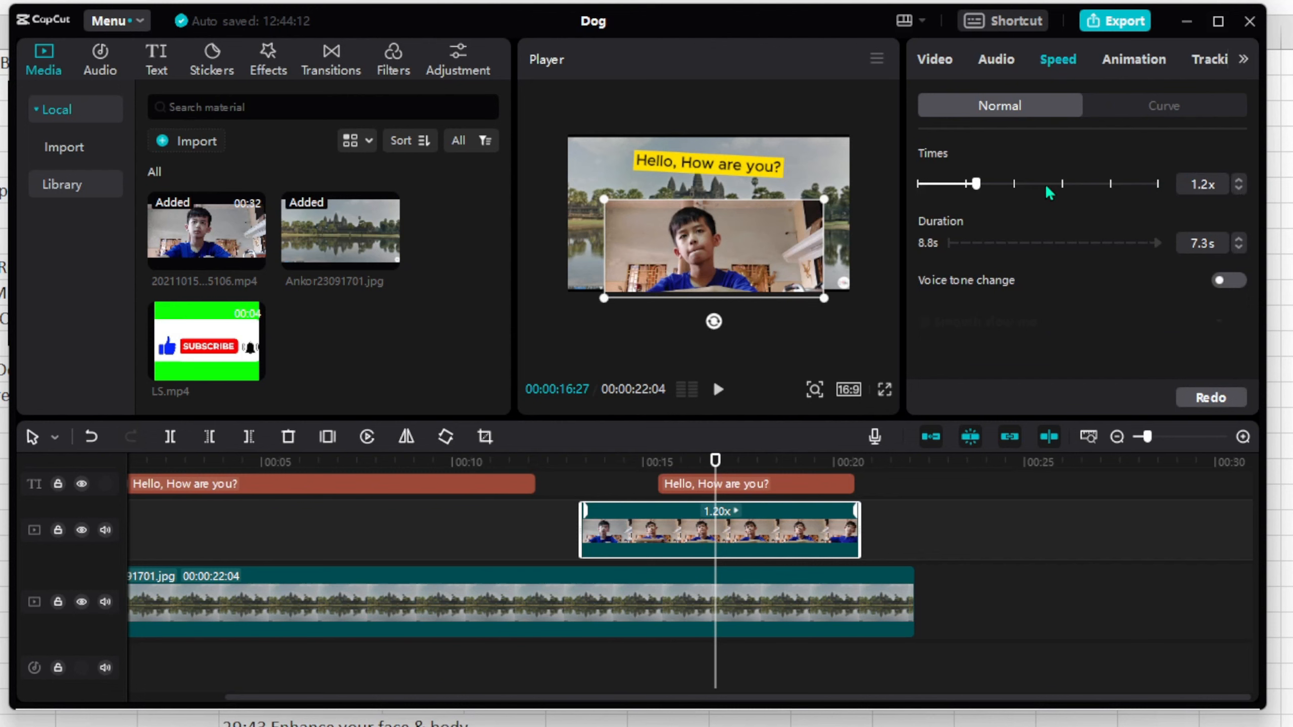
click(1238, 180)
click(1239, 181)
click(1238, 181)
click(1238, 180)
click(1238, 180)
click(1238, 180)
click(1238, 180)
click(1238, 180)
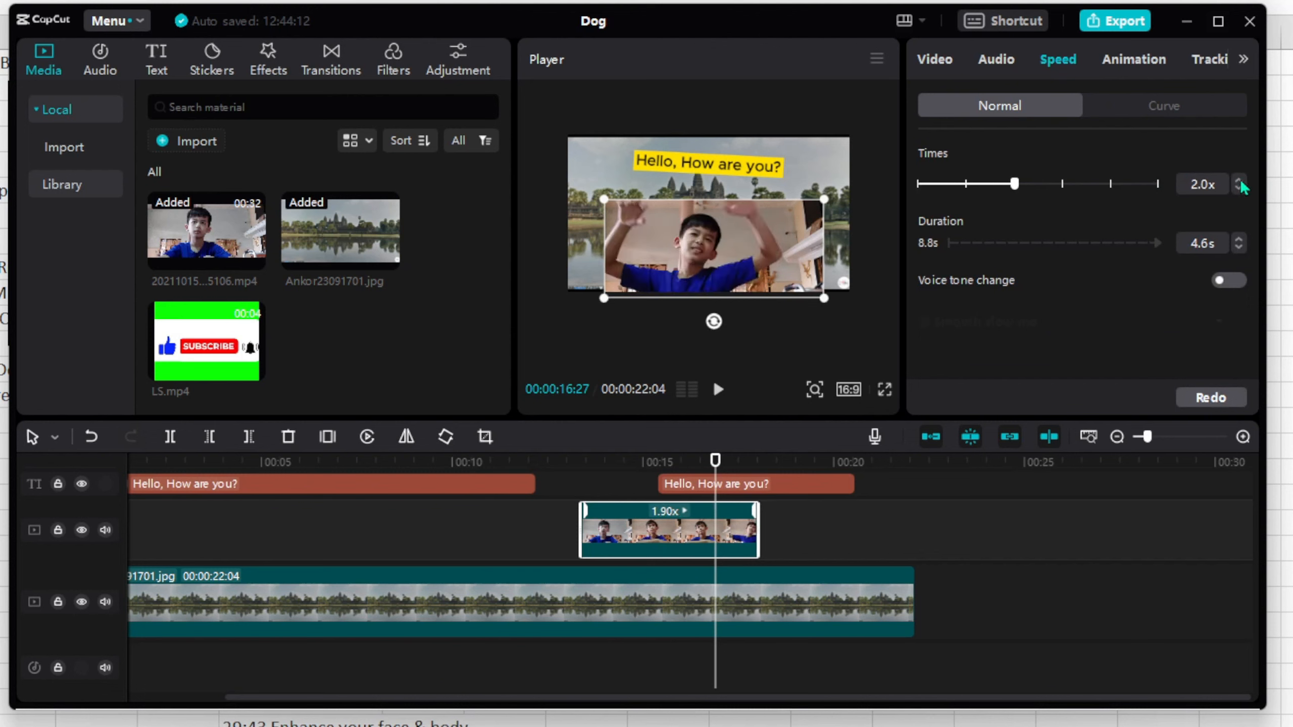
click(1238, 180)
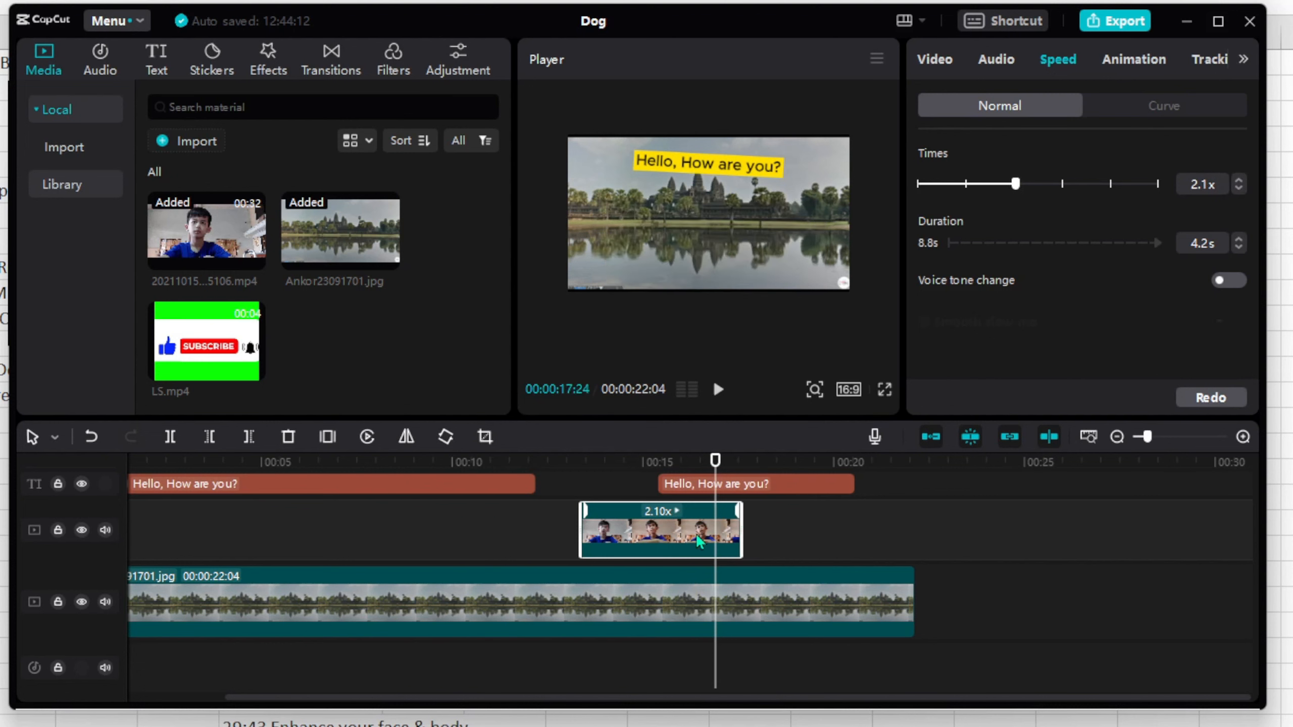
- Play the sped-up overlay video from near its start to check the faster motion
click(592, 485)
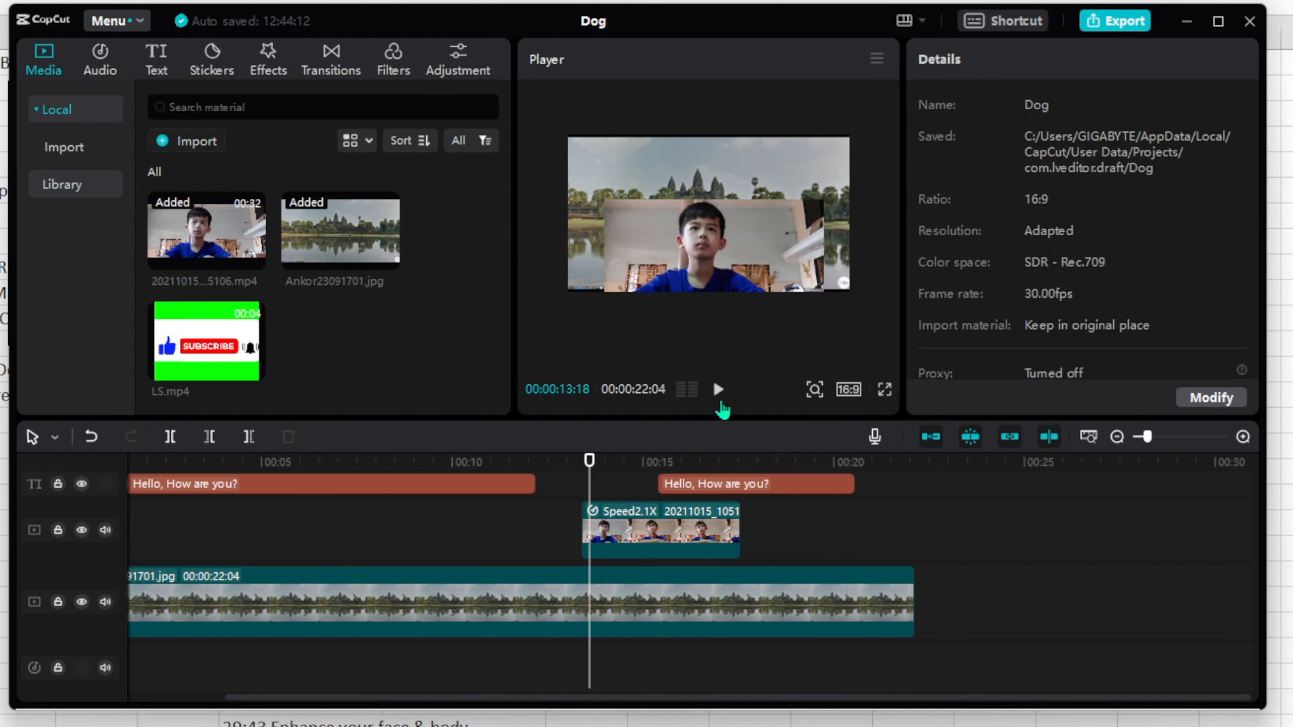
click(720, 391)
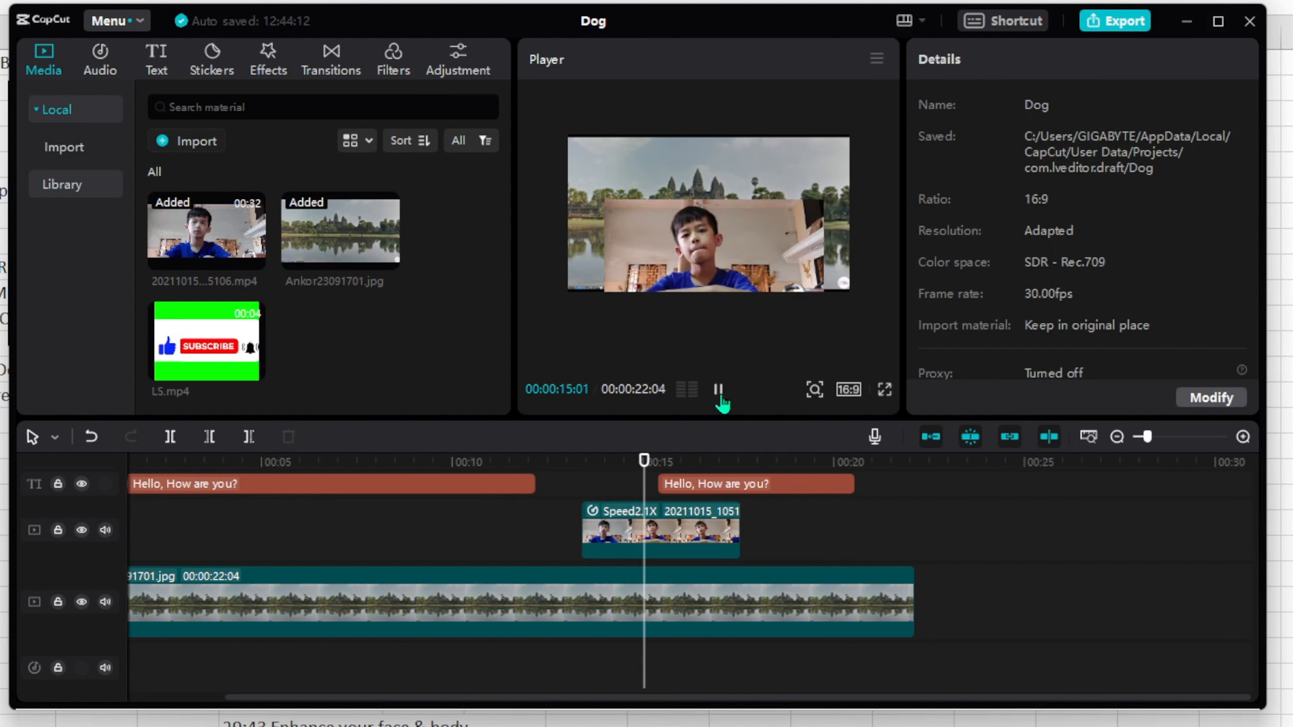
click(719, 391)
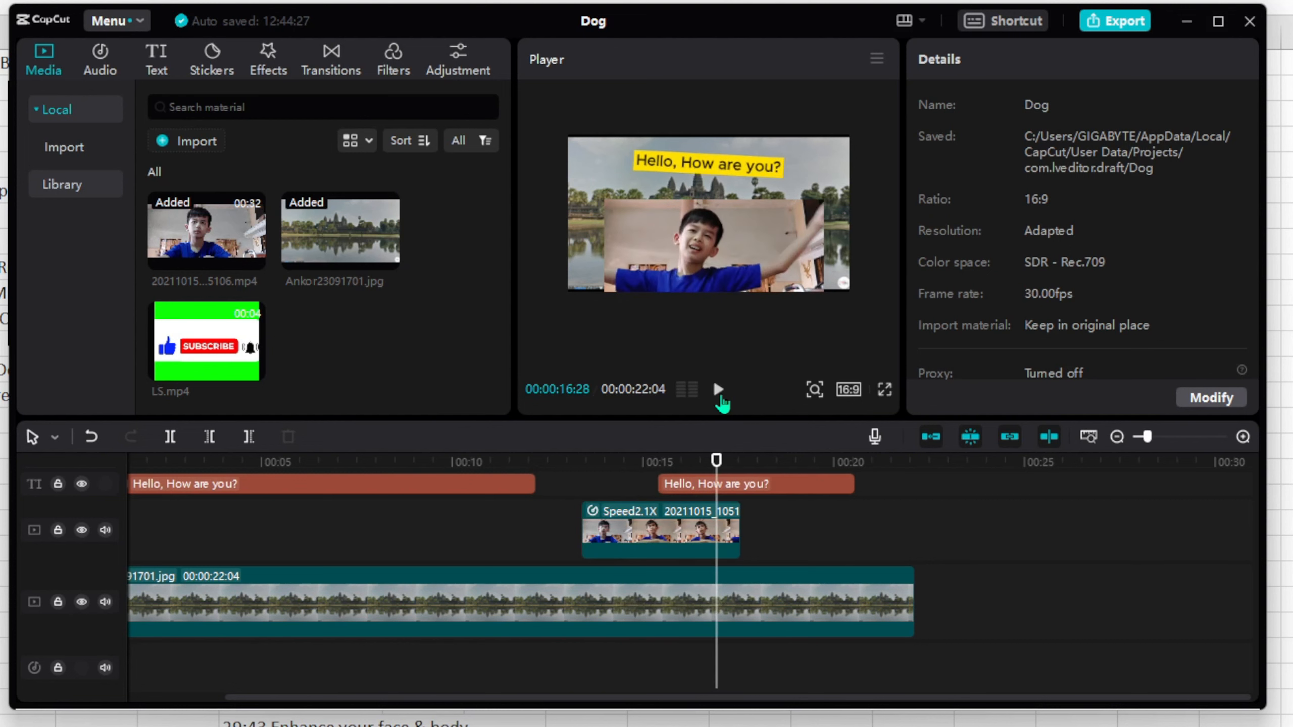
- Slow the overlay video clip down to a speed of 0.4x
click(662, 533)
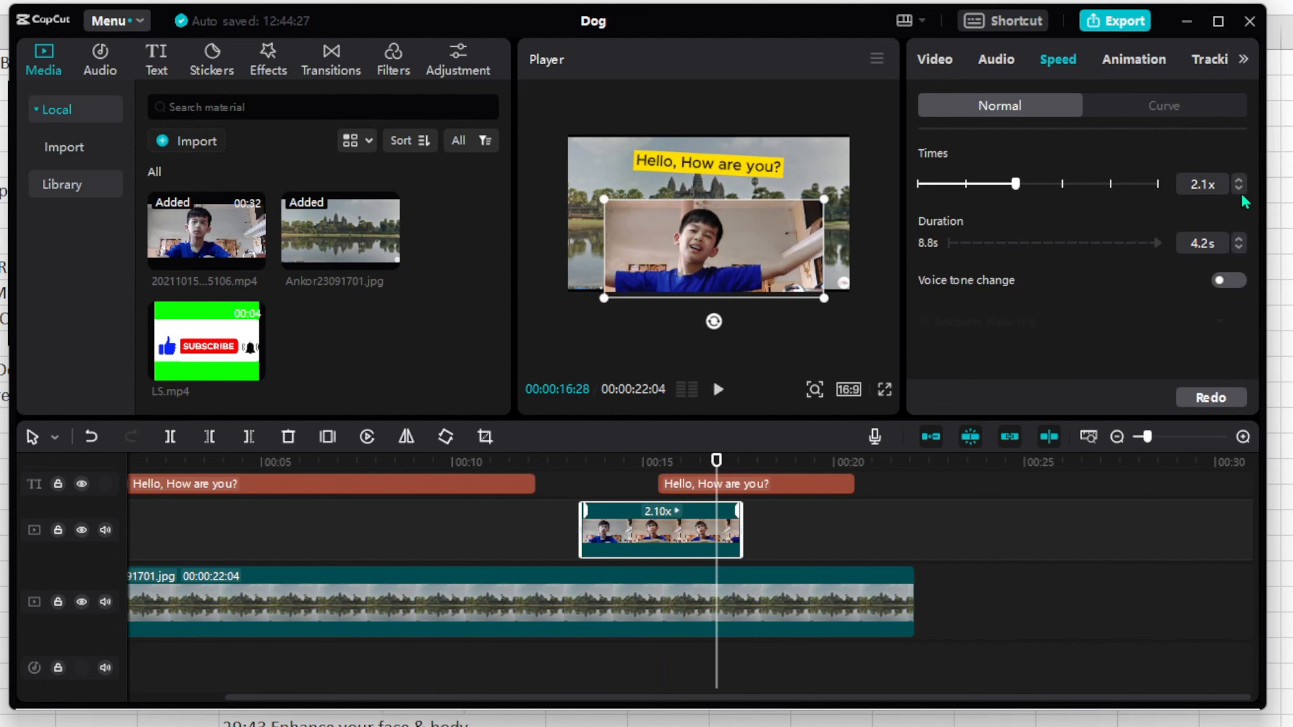
scroll(1241, 195, down, 9)
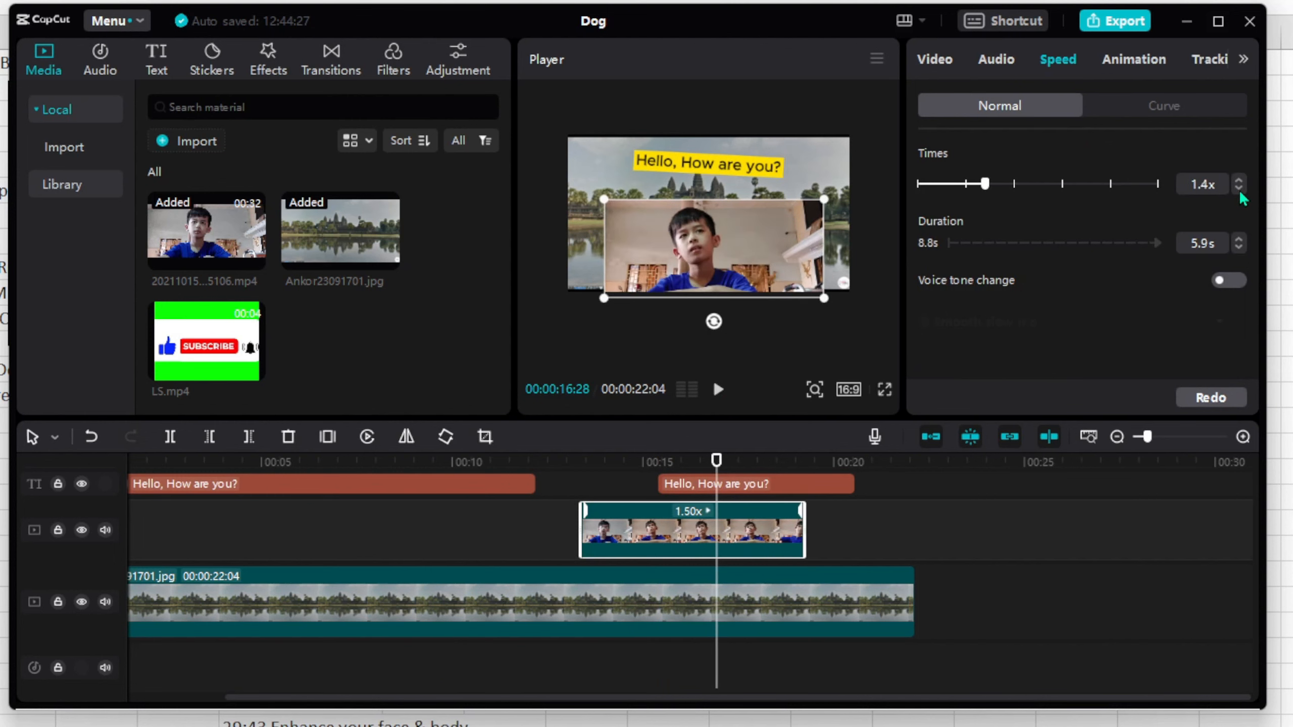
scroll(1241, 195, down, 7)
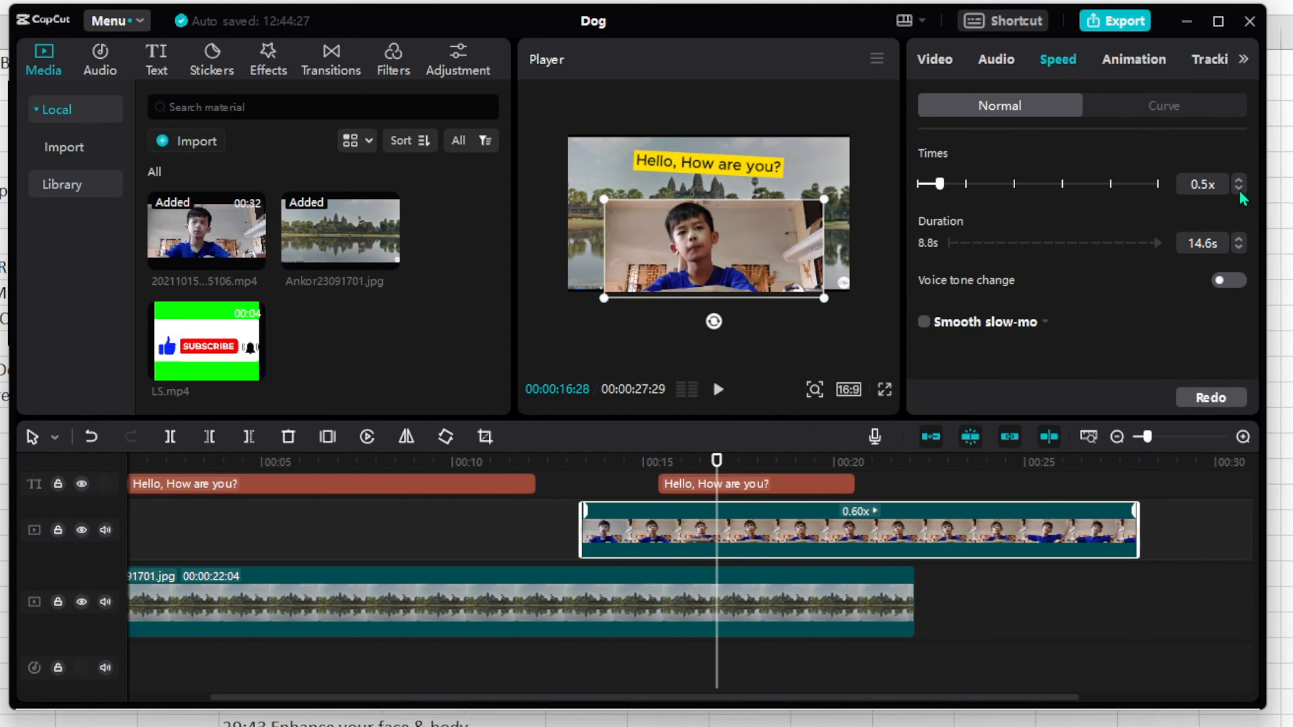
scroll(1241, 194, down, 1)
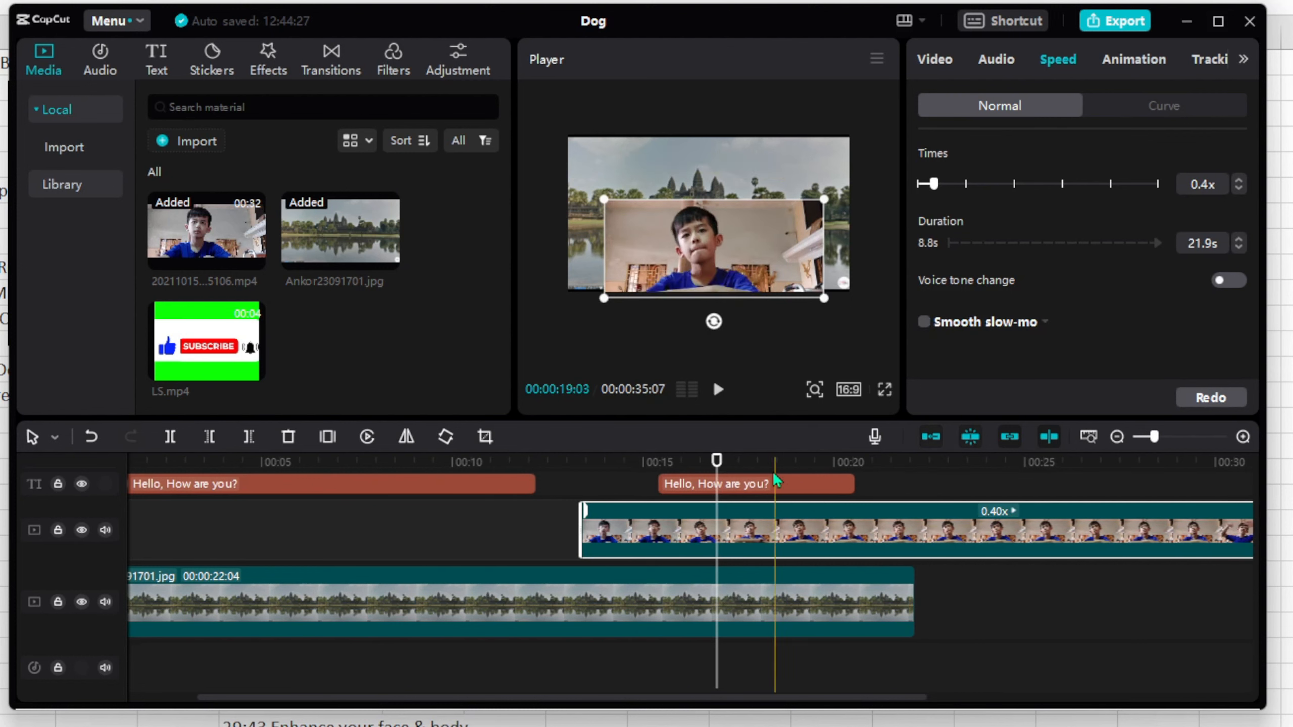
- Play the slowed overlay video from about 13 seconds, and cut off its part past the background image's end at 00:00:22:04
drag(723, 466, 575, 465)
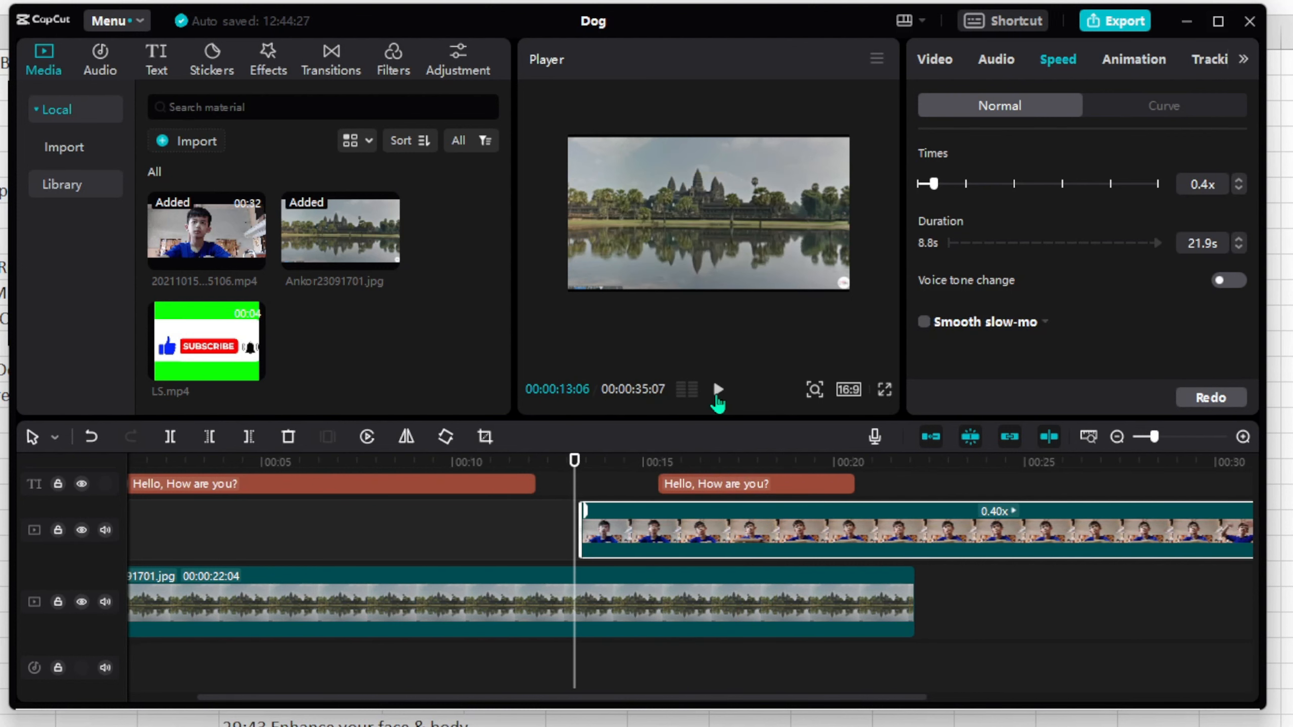
click(717, 389)
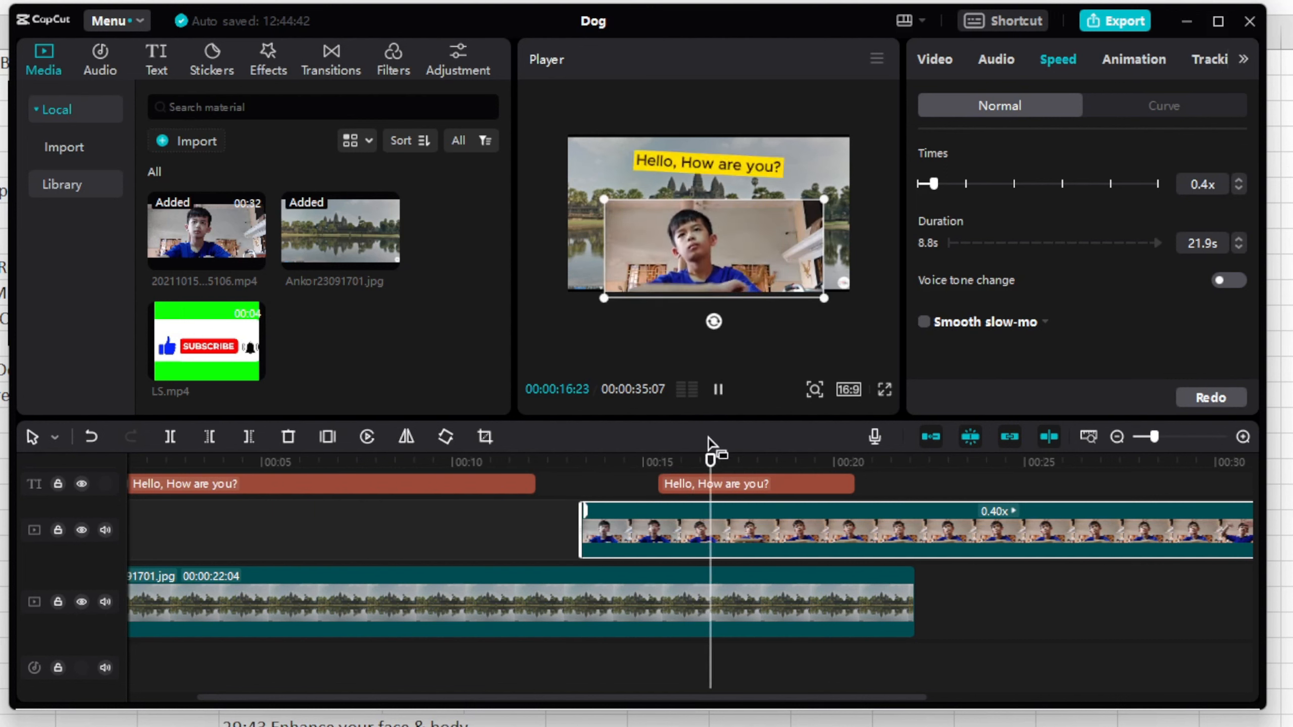
key(space)
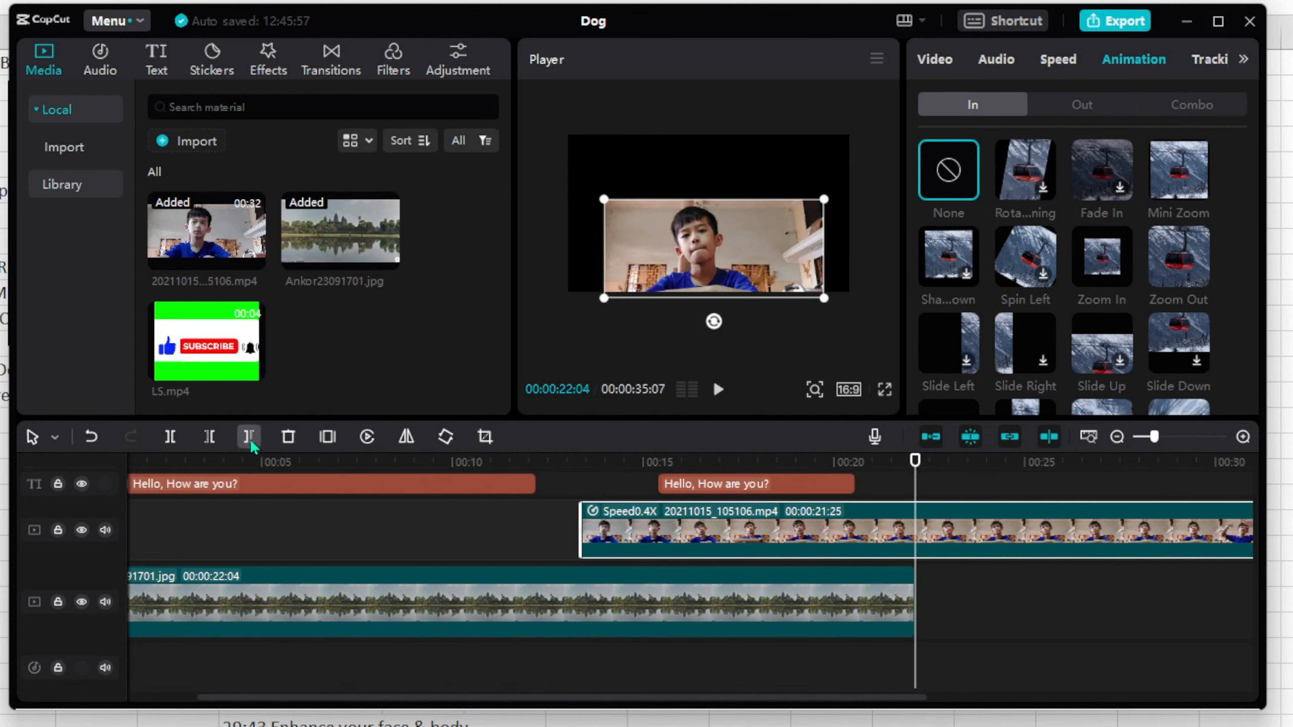
click(249, 436)
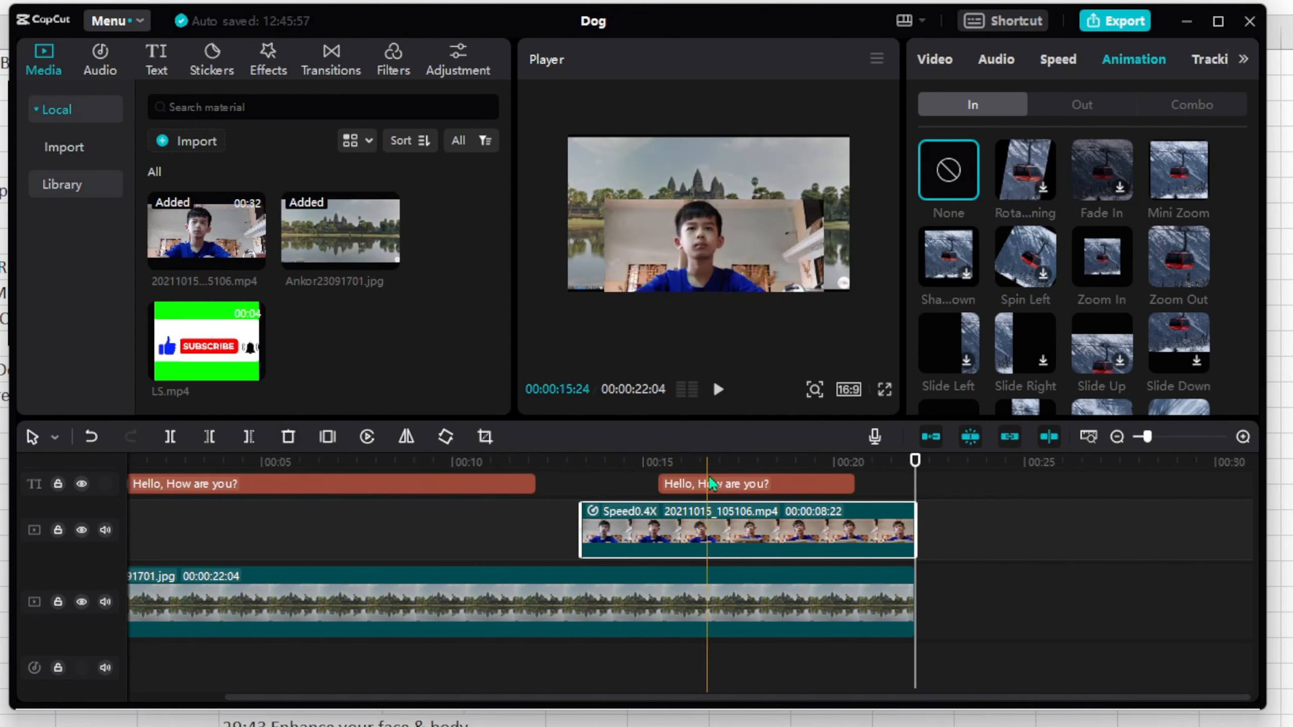
- Open the export settings for the Dog project and choose 720P as the video resolution
click(1117, 23)
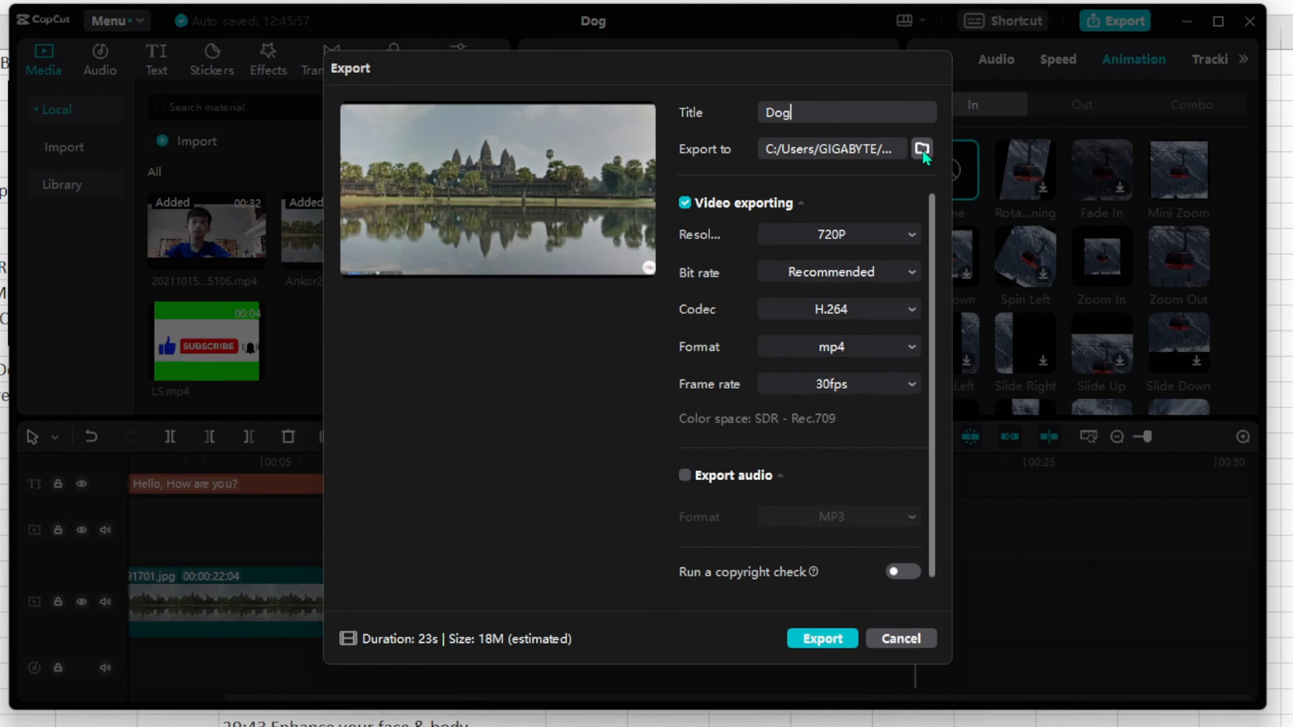
click(912, 237)
click(817, 295)
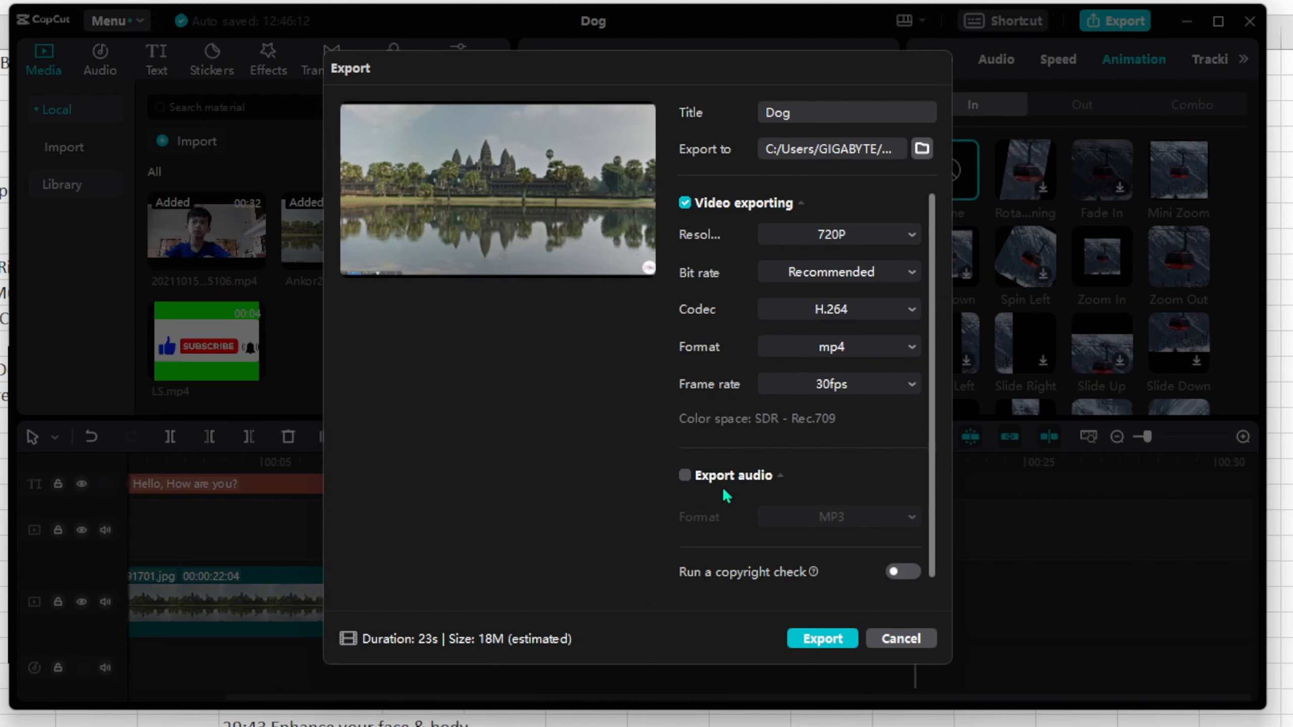
click(683, 477)
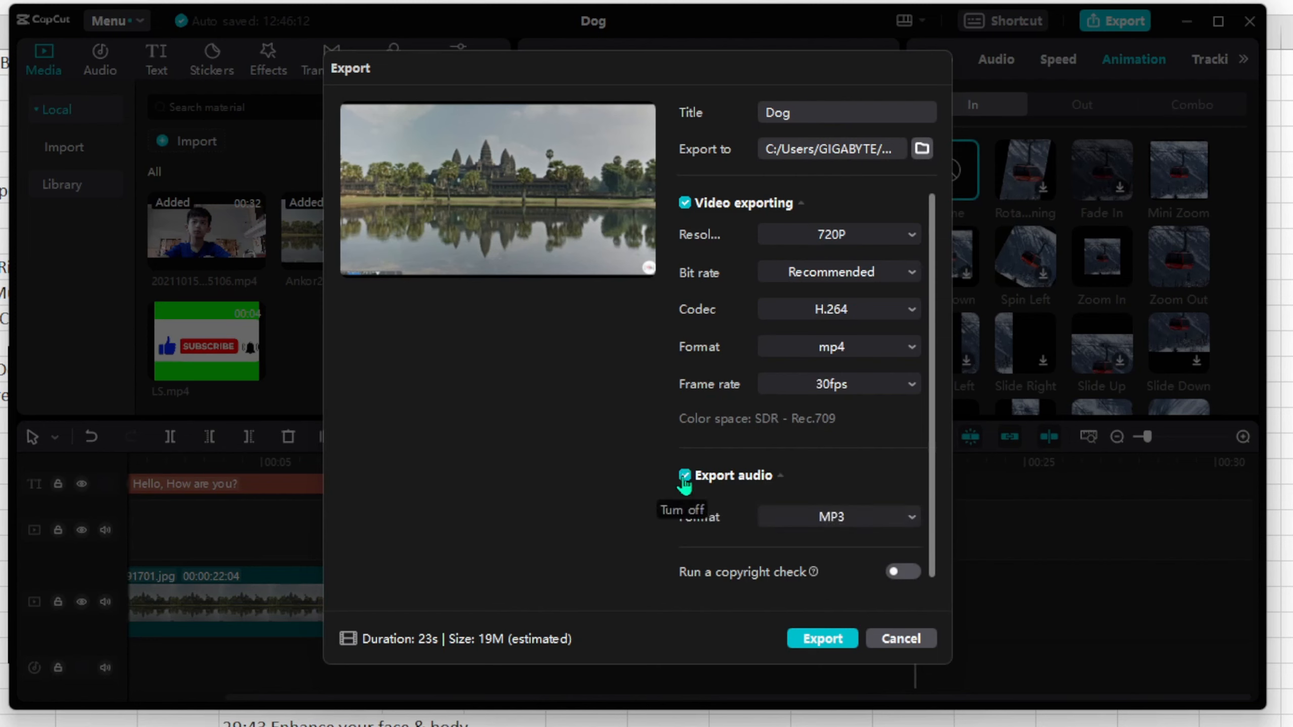
click(683, 478)
click(684, 477)
click(684, 478)
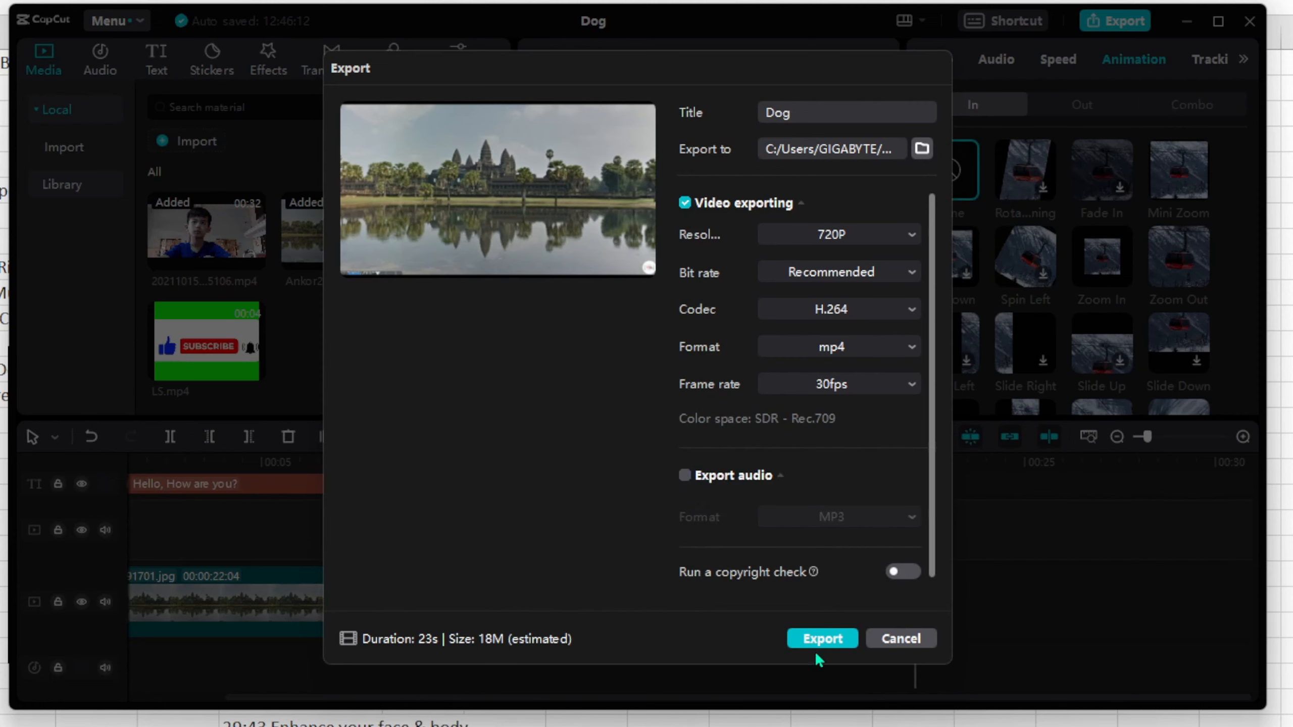
- Export the Dog project as an mp4 video without a separate audio file, and open the folder holding the exported files
click(823, 639)
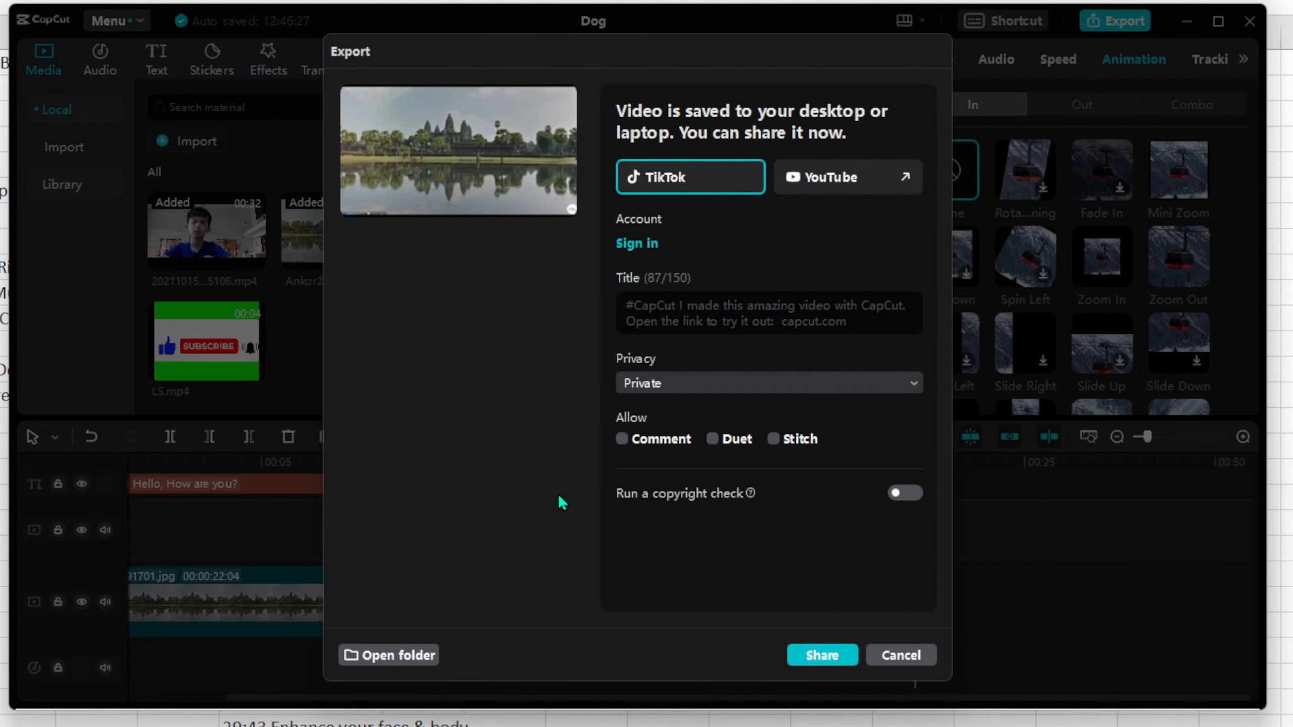
click(414, 655)
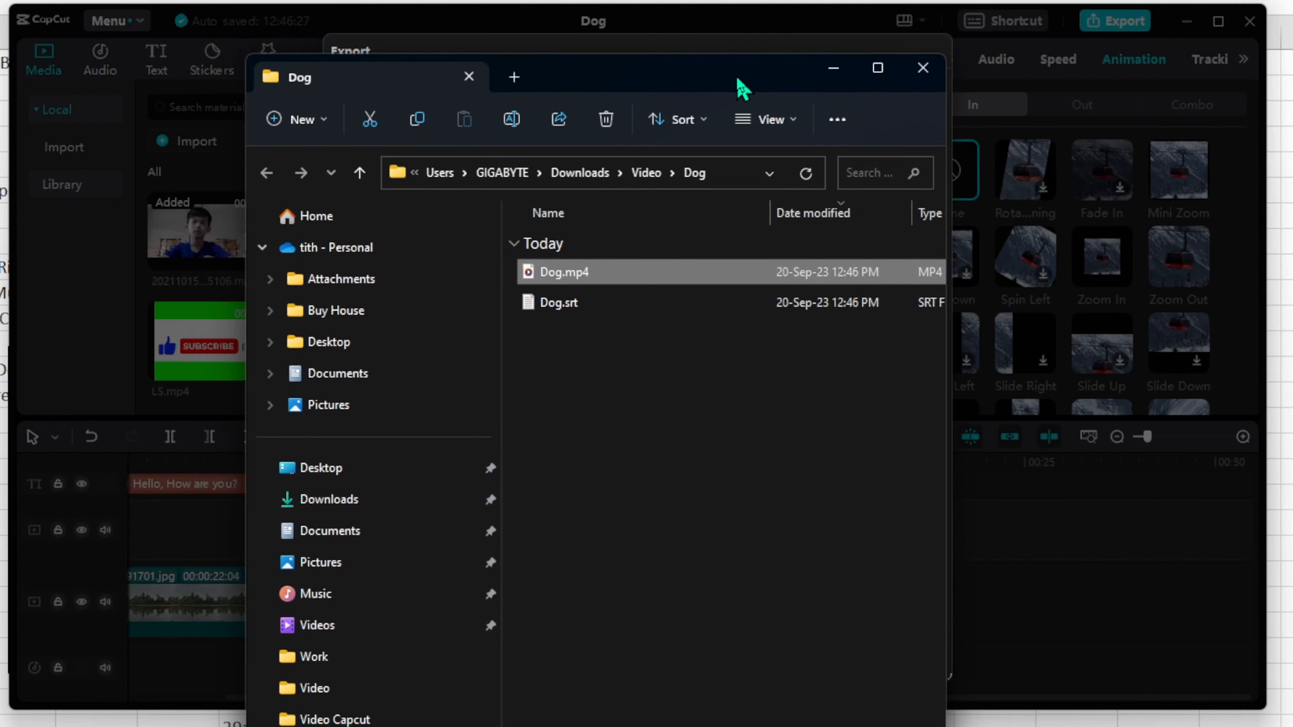
drag(738, 80, 719, 107)
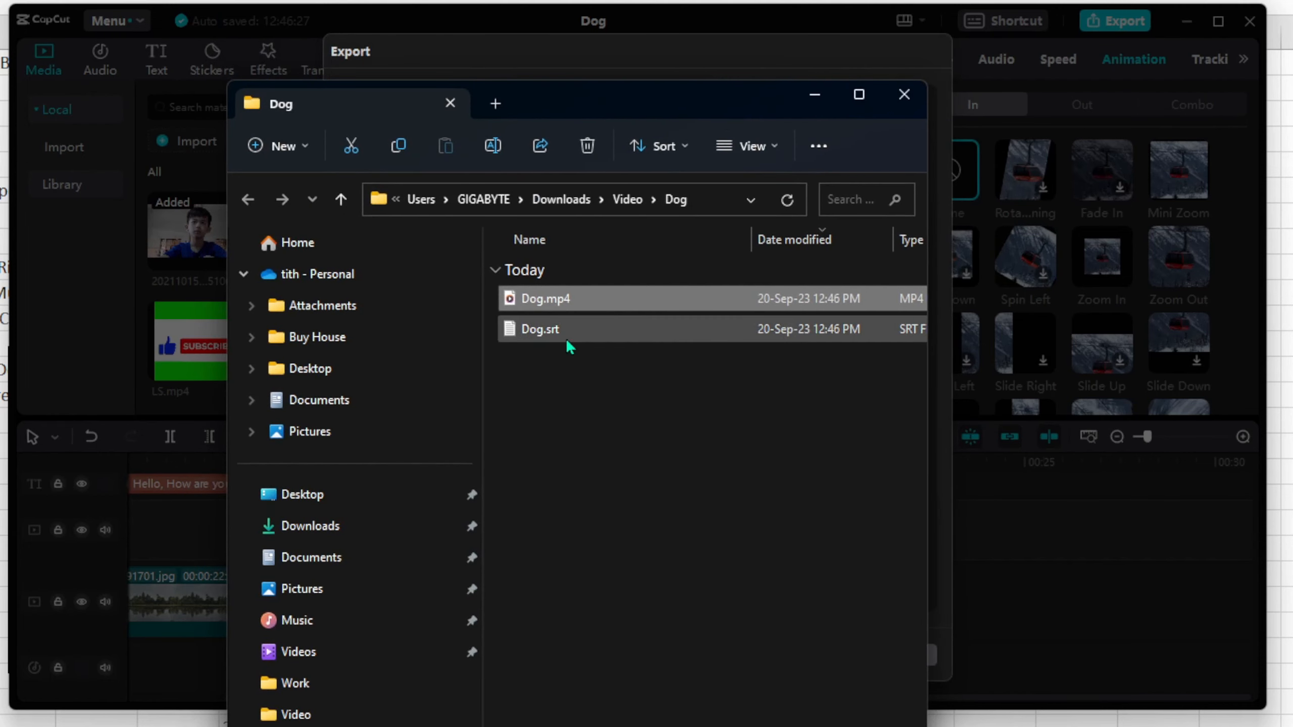